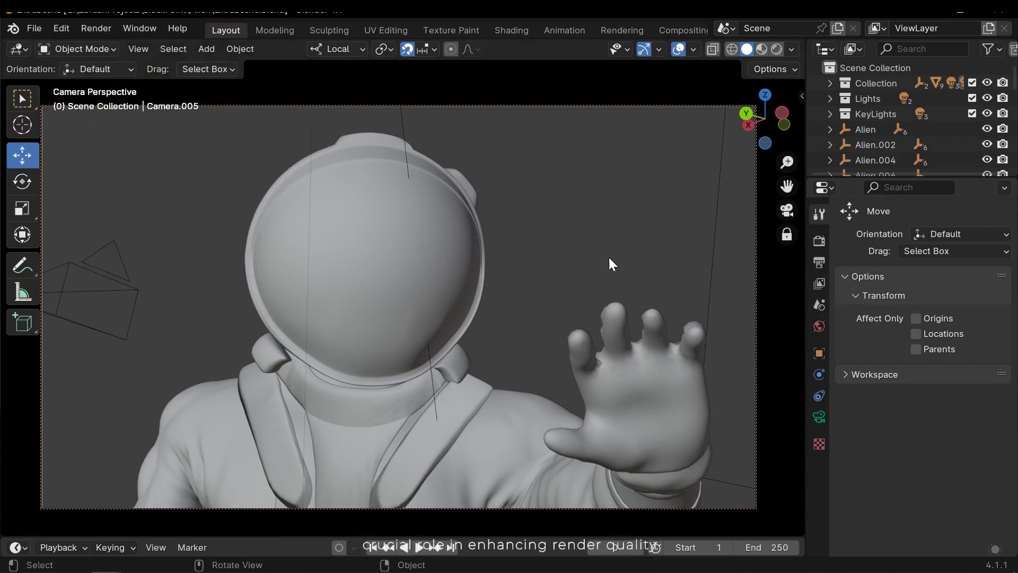
- Open the View Layer properties and expand Passes to list the Data, Light and Cryptomatte options
left_click(819, 284)
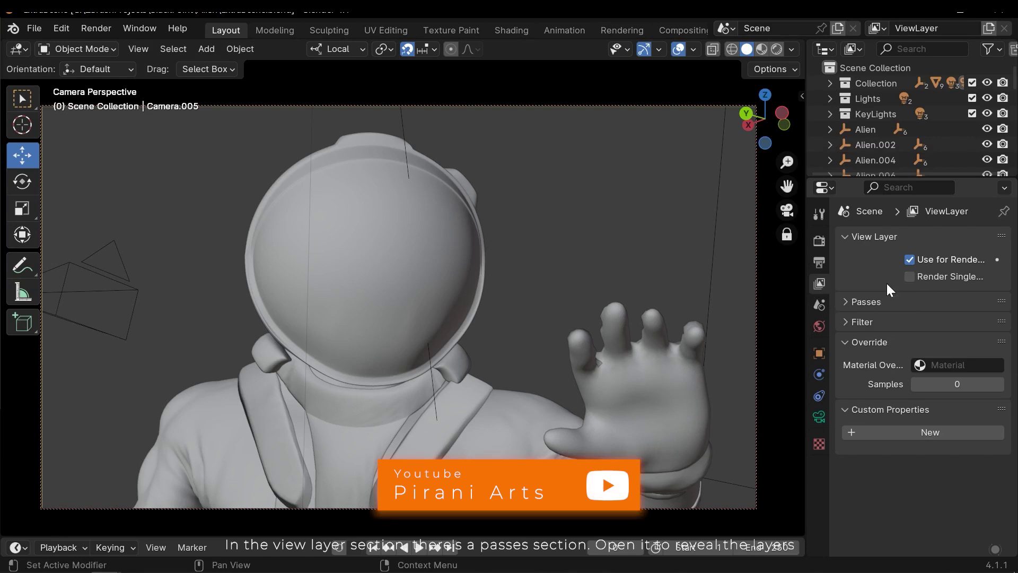
left_click(862, 300)
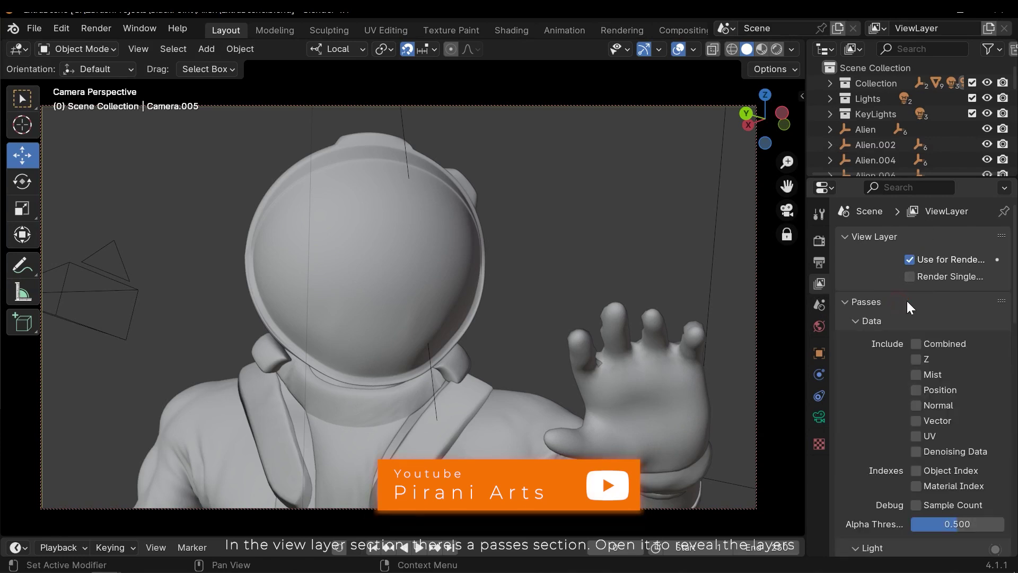
scroll(923, 289, "down", 1)
scroll(926, 291, "down", 15)
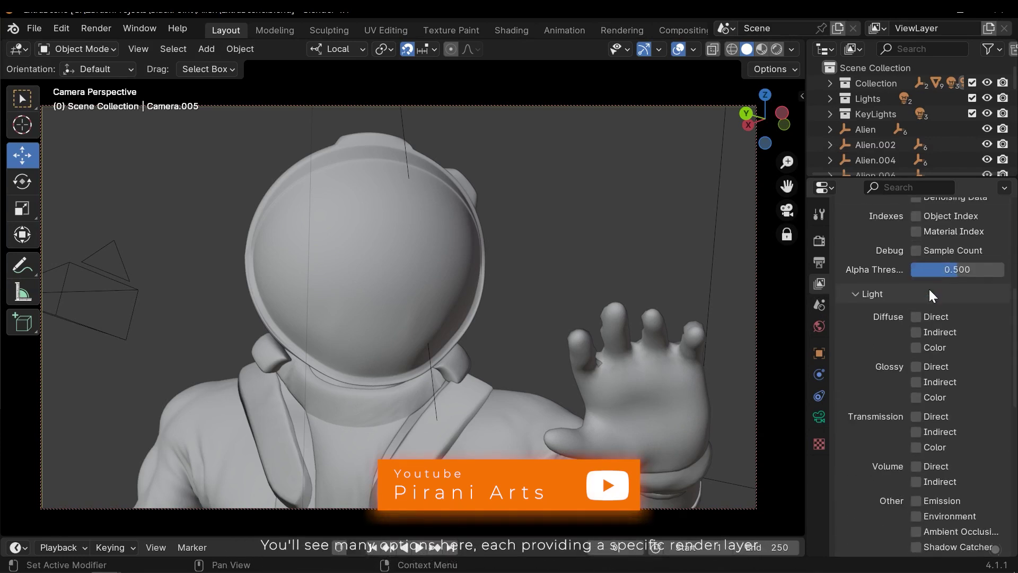
scroll(934, 389, "down", 1)
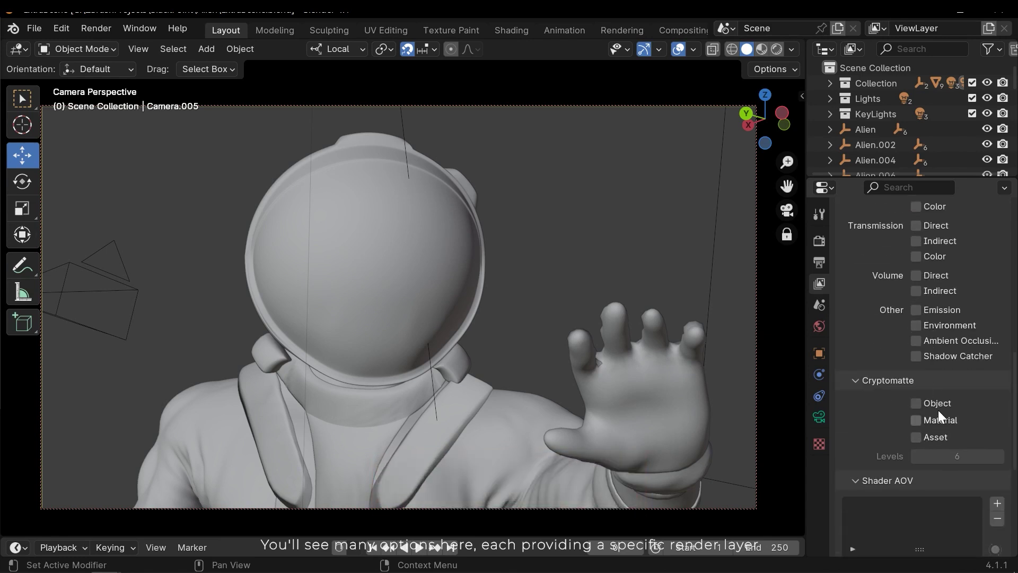
scroll(938, 410, "up", 4)
scroll(943, 365, "up", 7)
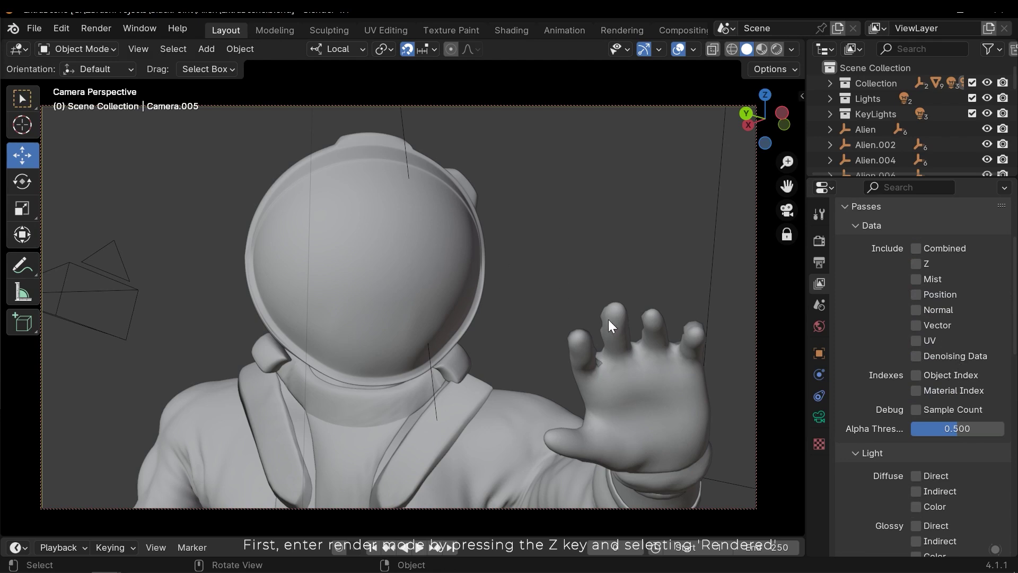
- Switch the viewport to Rendered shading to preview the lit astronaut scene in Cycles
key("z")
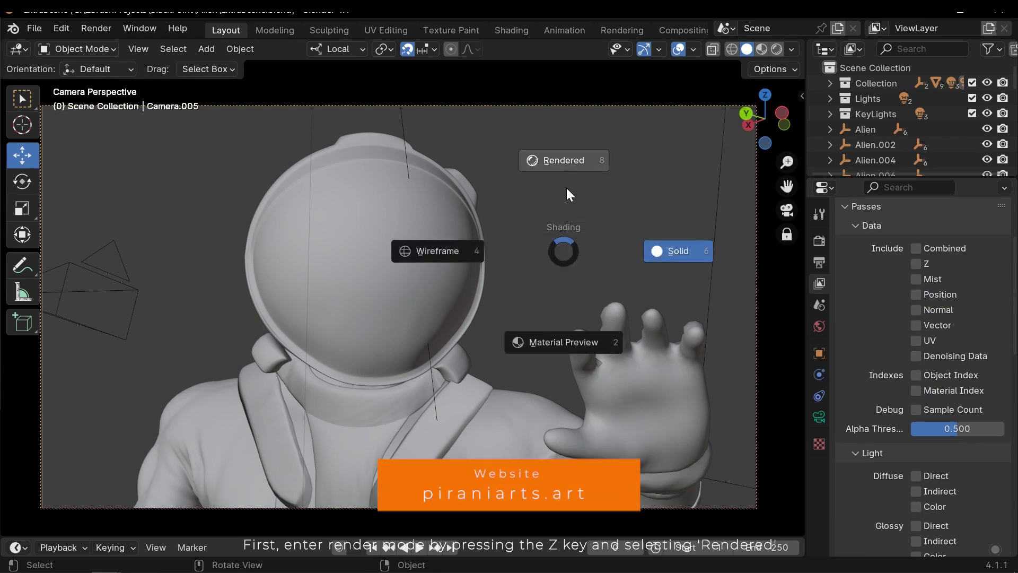
left_click(566, 188)
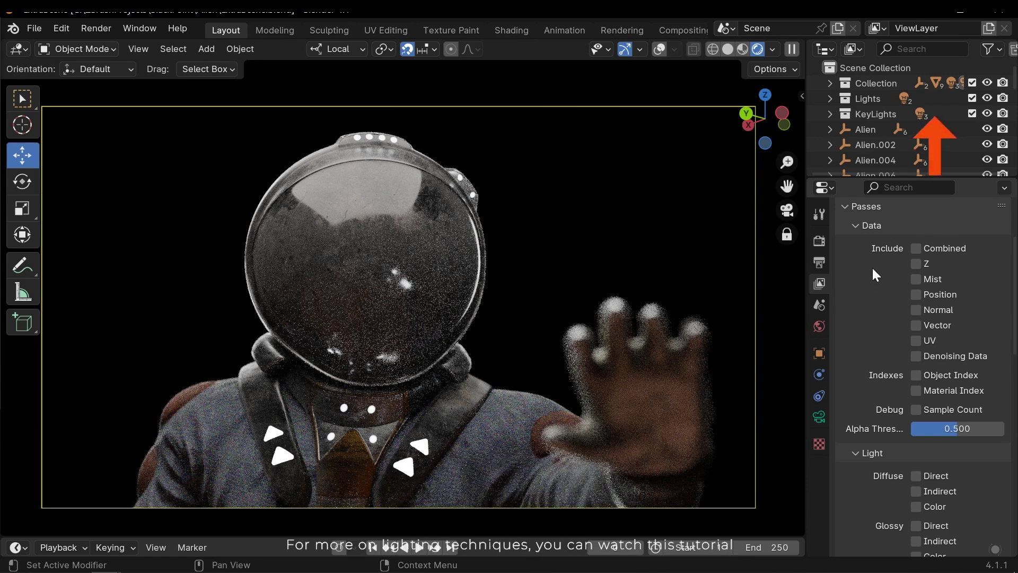
scroll(874, 270, "up", 2)
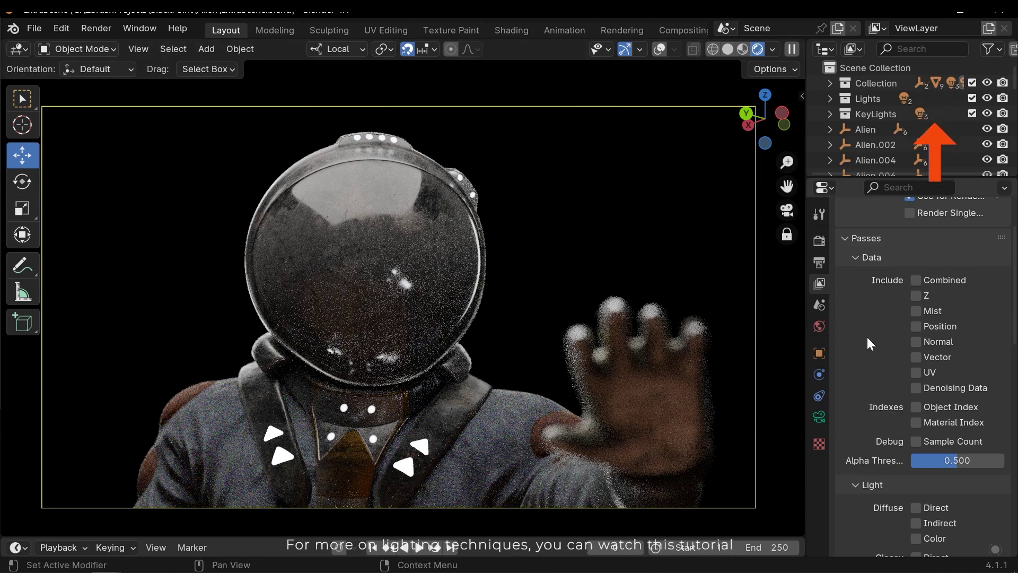
scroll(896, 342, "up", 3)
scroll(911, 351, "down", 5)
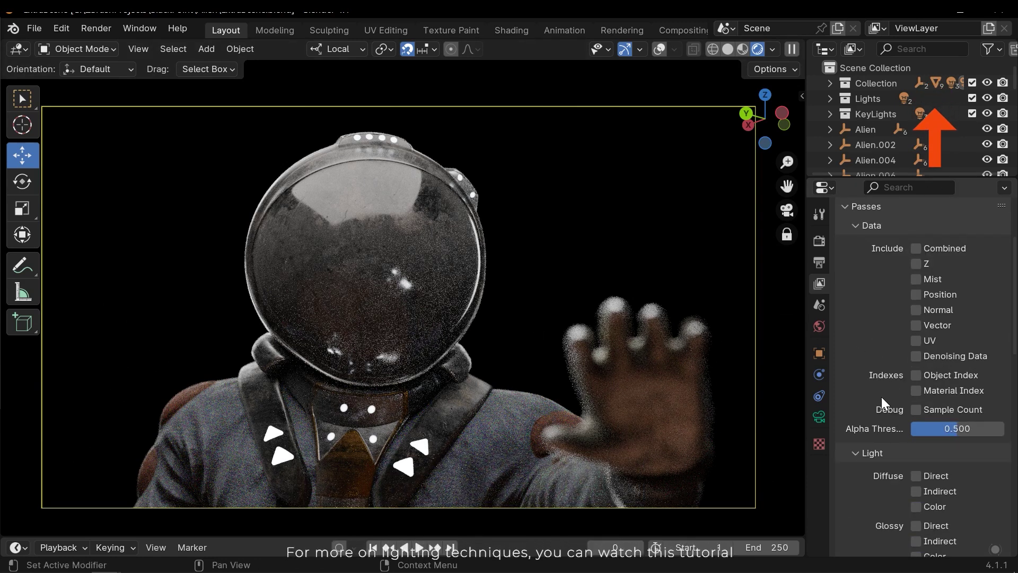
- Enable the Diffuse and Glossy Direct/Indirect, Transmission Indirect and Ambient Occlusion passes
scroll(881, 392, "down", 4)
scroll(883, 384, "down", 3)
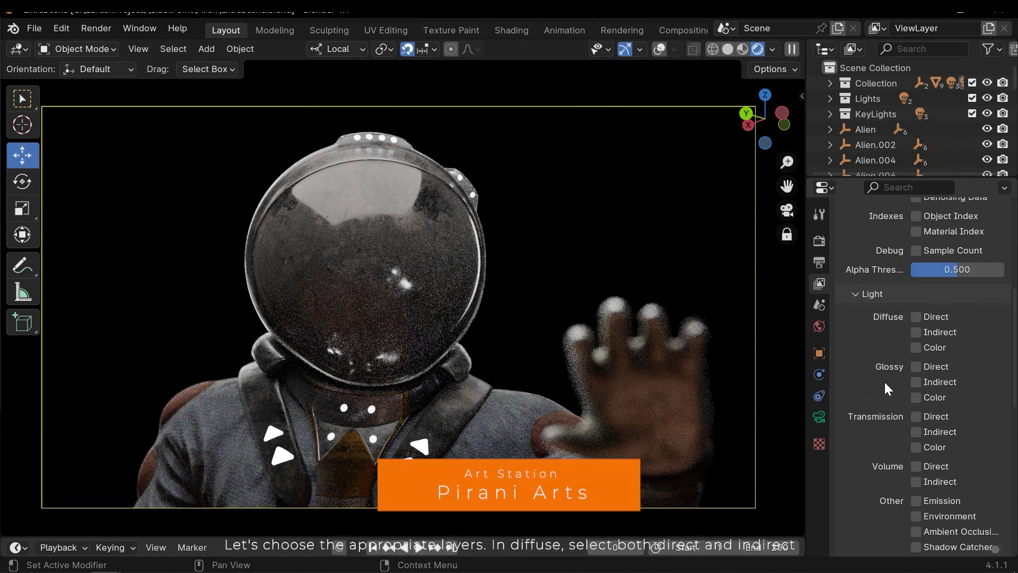
left_click(921, 315)
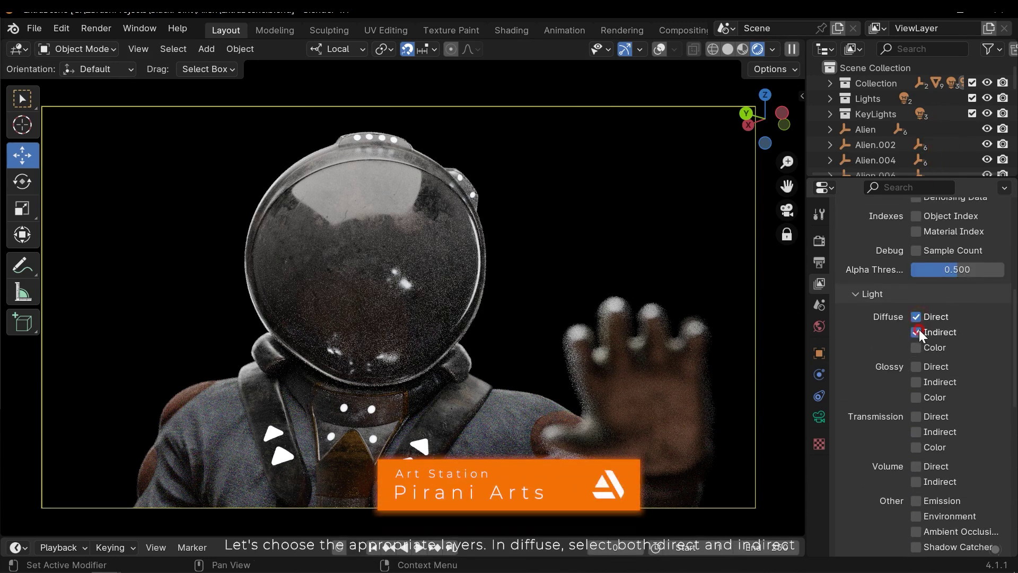
left_click(917, 330)
scroll(878, 352, "down", 3)
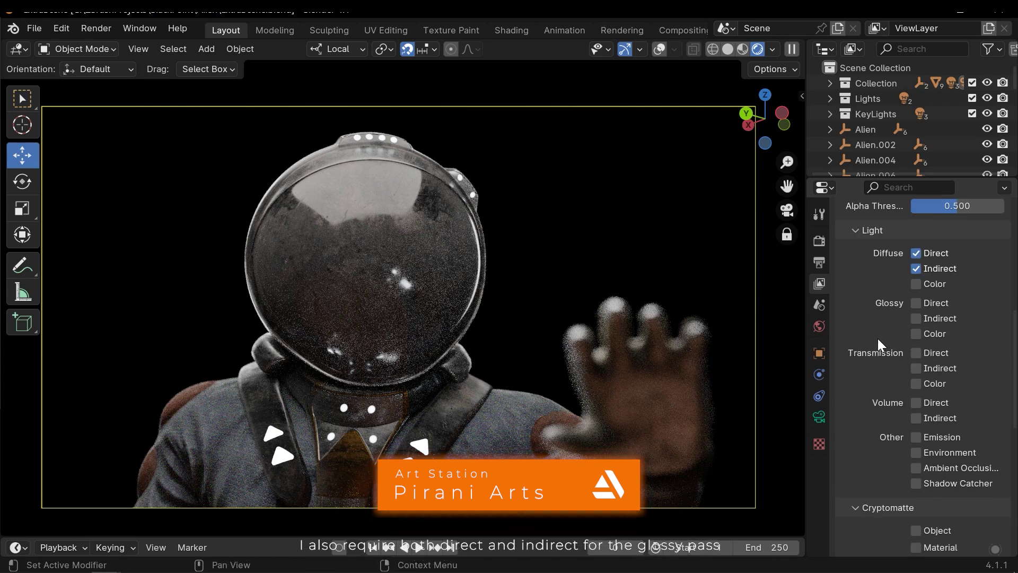
left_click(917, 302)
left_click(917, 318)
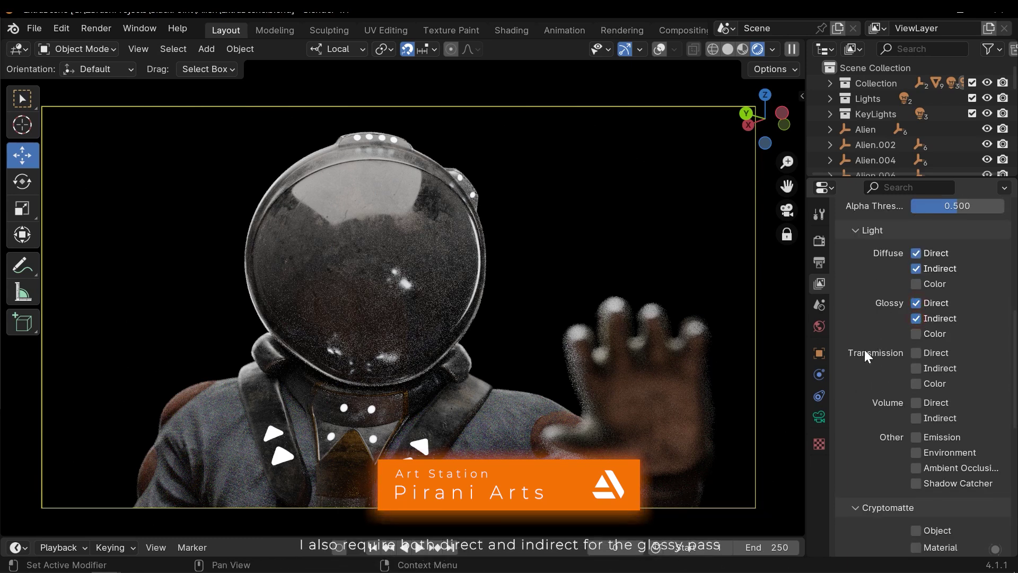
scroll(866, 359, "down", 2)
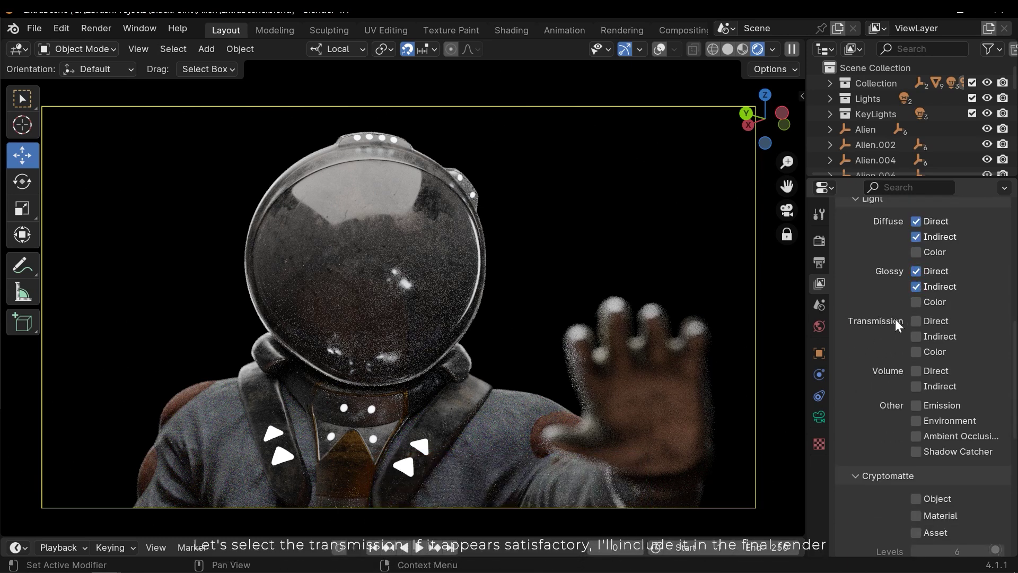
left_click(924, 337)
scroll(863, 371, "down", 4)
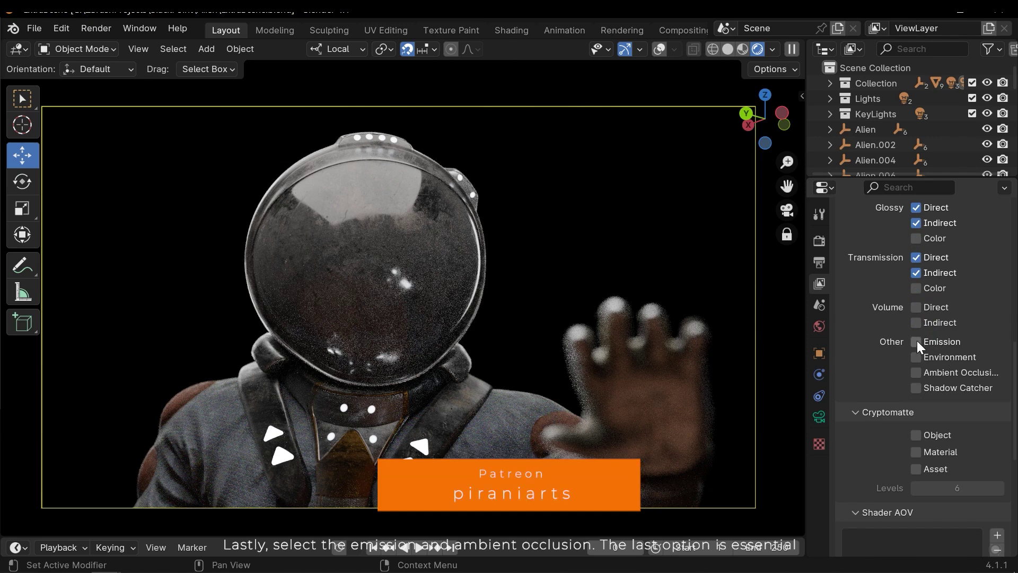
left_click(918, 371)
- Review the remaining pass options and set the viewport back to Solid shading
scroll(878, 384, "down", 6)
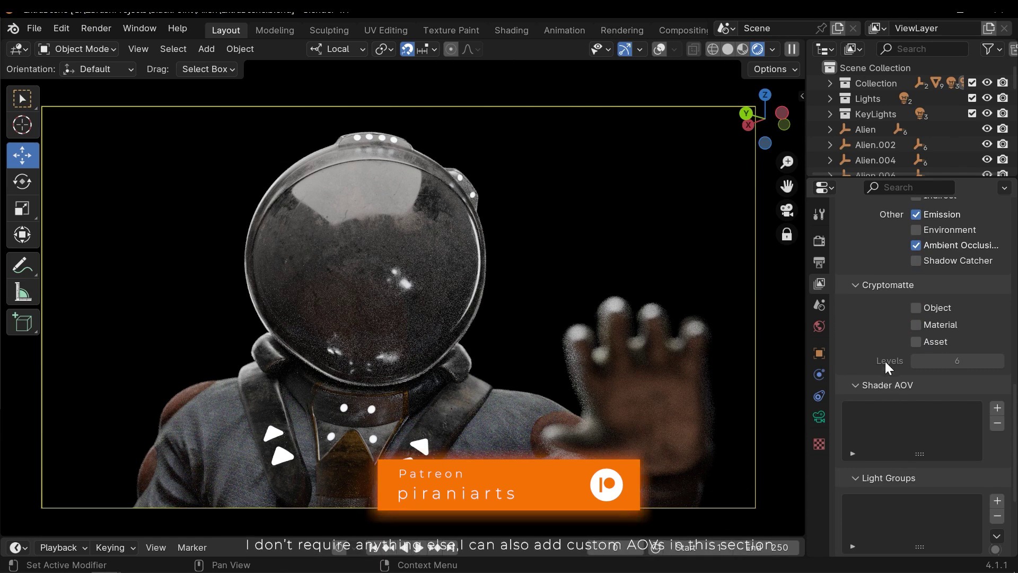
scroll(887, 363, "down", 3)
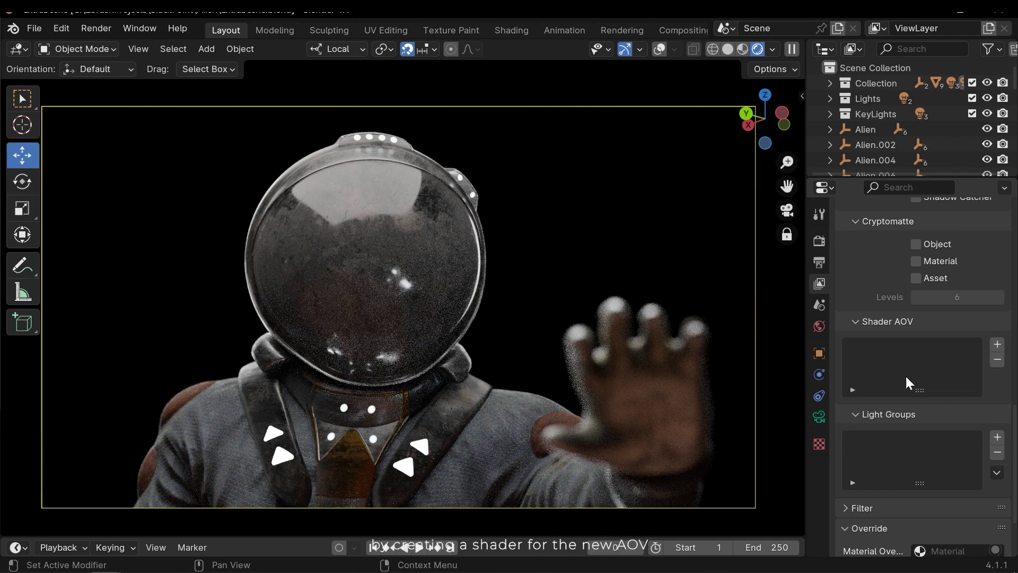
scroll(905, 374, "up", 15)
scroll(900, 401, "up", 9)
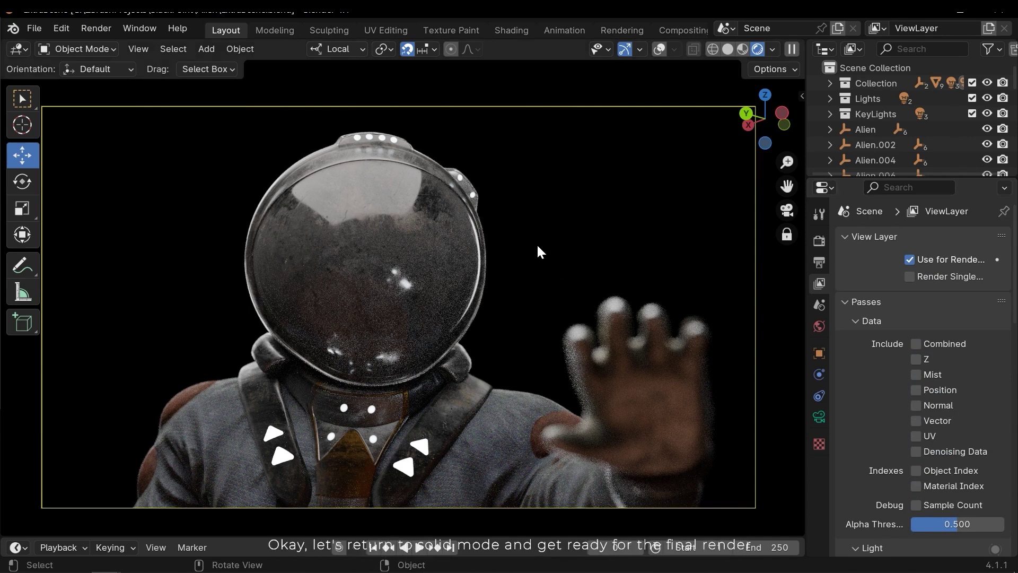
key("z")
left_click(607, 276)
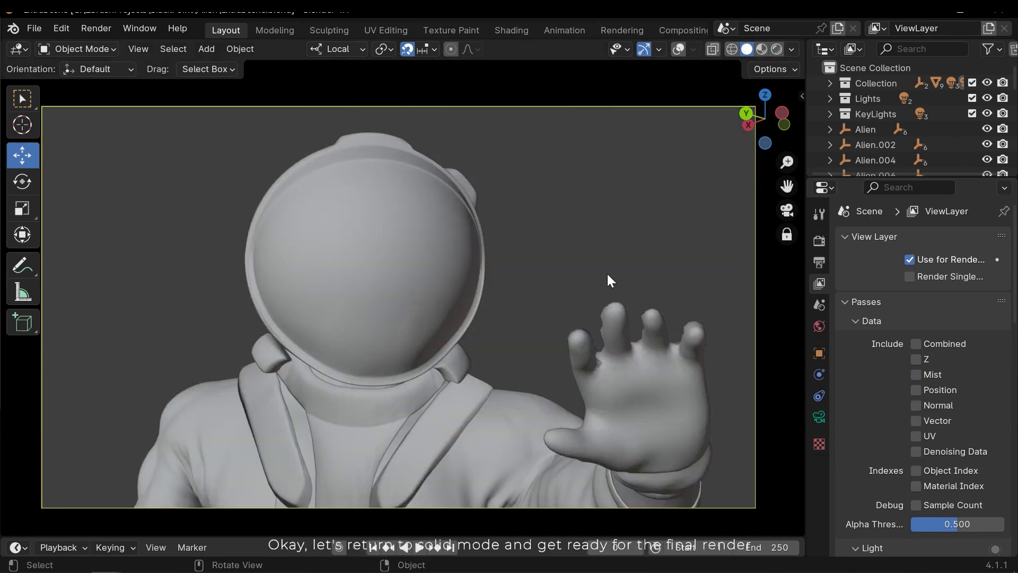
- Switch to the Compositing workspace and pan across the Glare, Color Balance and Lens Distortion nodes
left_click(675, 30)
middle_click_drag(444, 215, 364, 201)
scroll(409, 258, "up", 1)
scroll(407, 259, "up", 3)
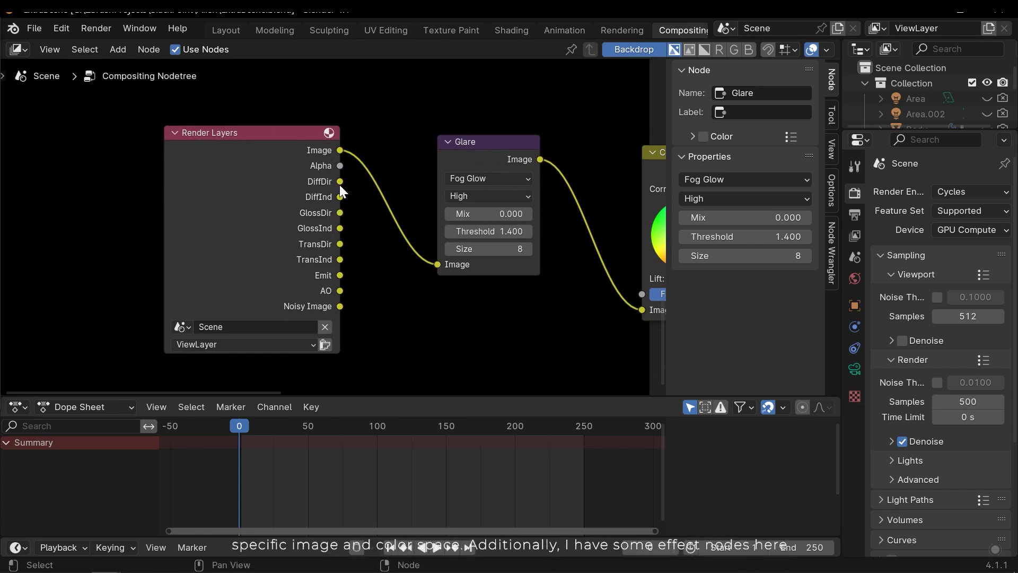
scroll(377, 261, "down", 3)
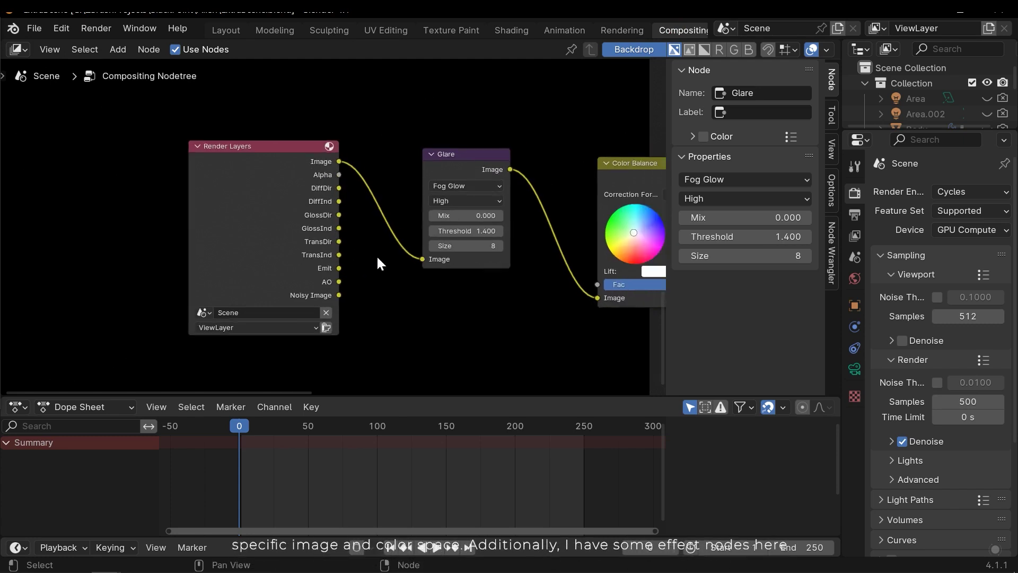
middle_click_drag(377, 262, 288, 235)
scroll(324, 272, "up", 1)
scroll(364, 265, "down", 1)
scroll(287, 235, "up", 1)
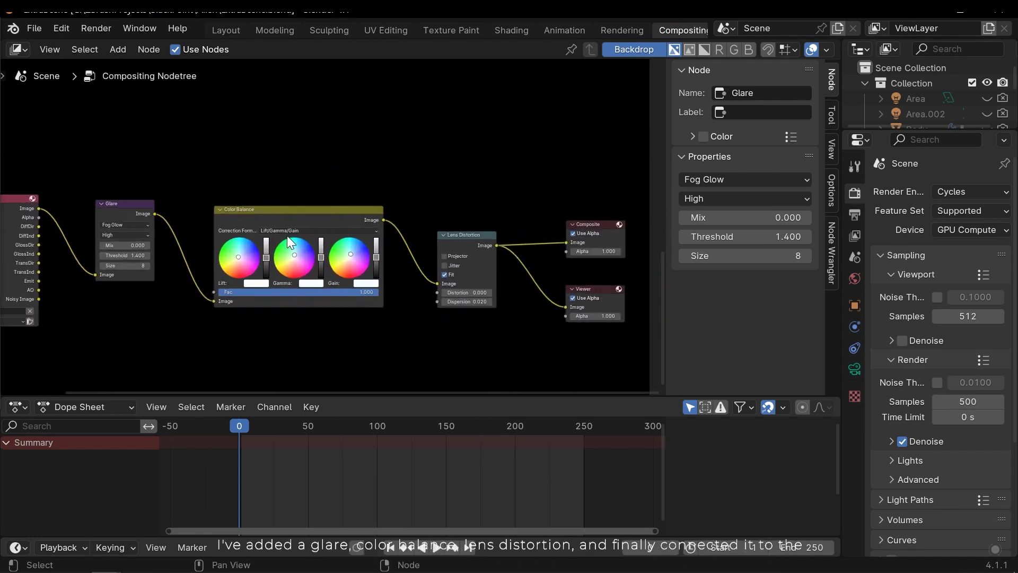
middle_click_drag(364, 273, 359, 245)
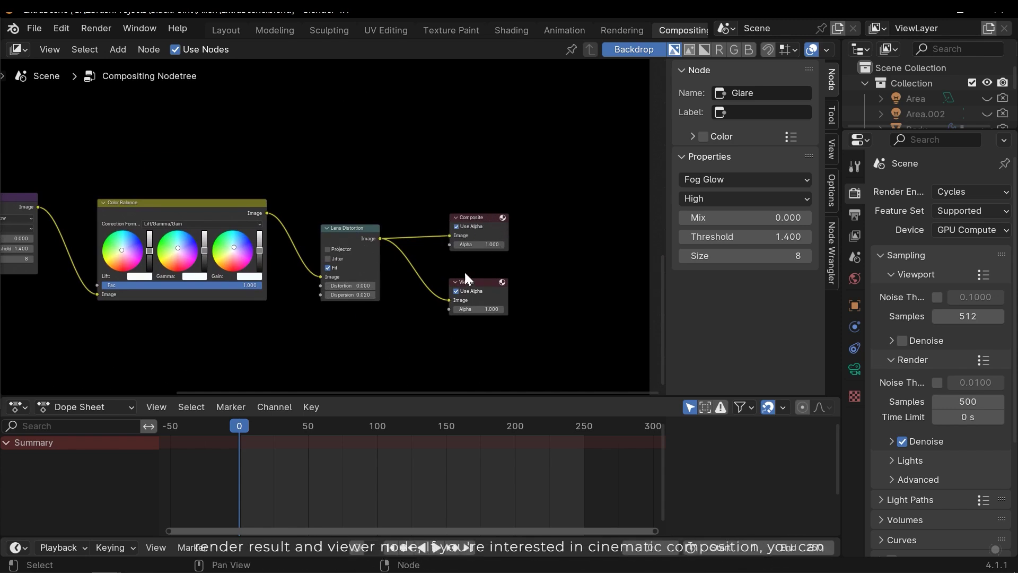
- Frame the Render Layers and Glare nodes, leaving empty space below Render Layers
scroll(271, 193, "down", 2)
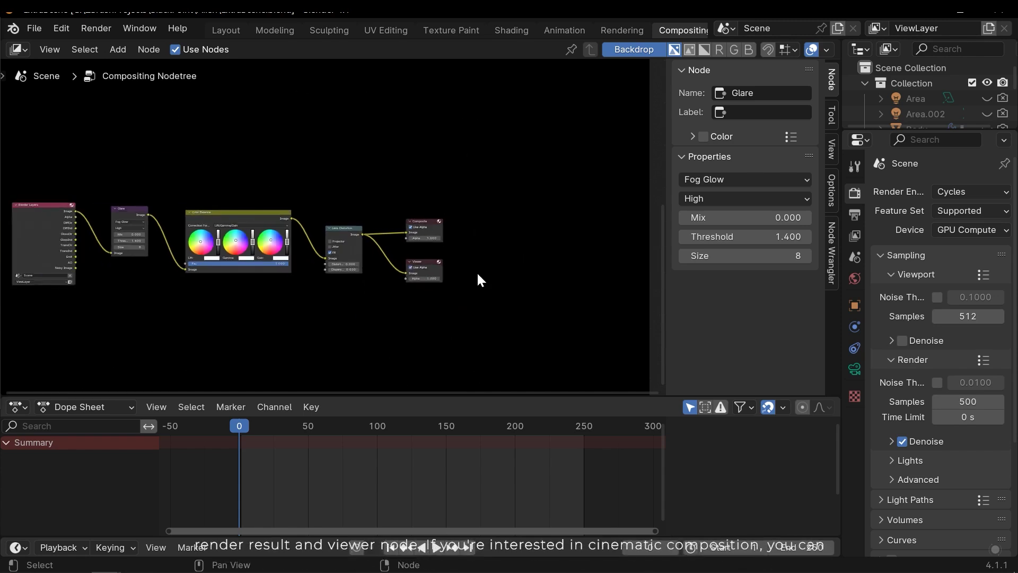
middle_click_drag(477, 275, 548, 247)
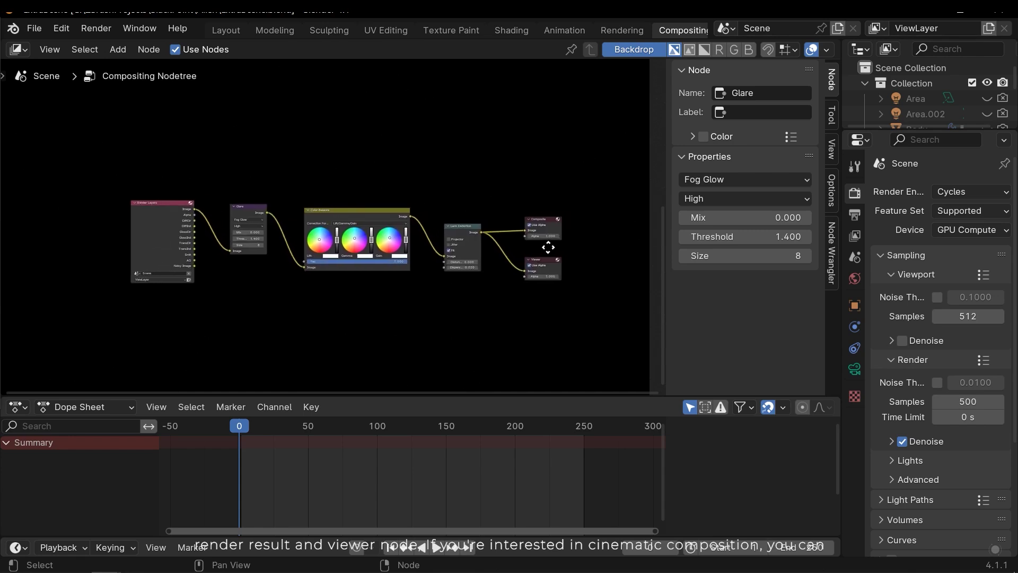
scroll(474, 220, "up", 1)
middle_click_drag(467, 196, 505, 202)
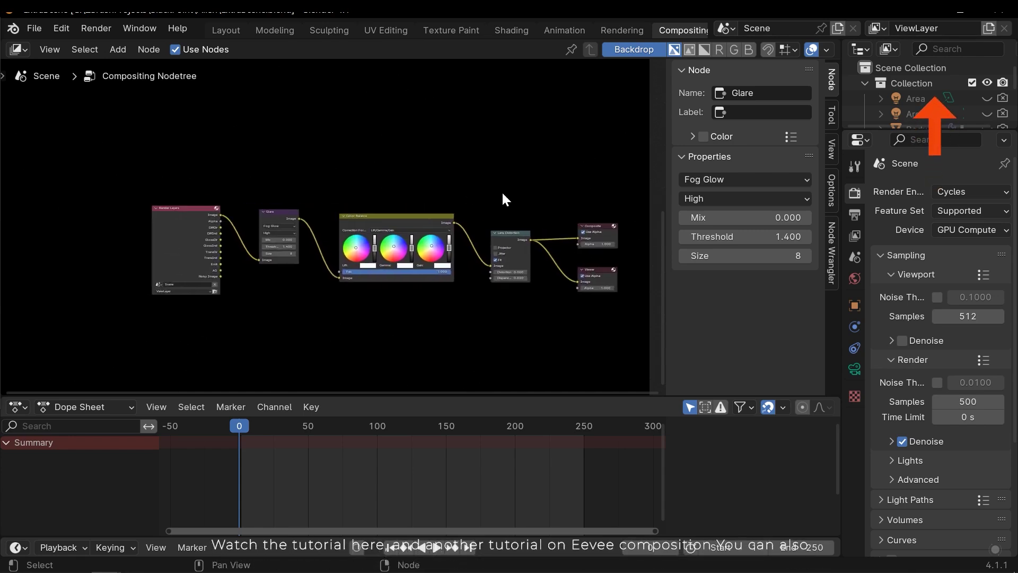
scroll(503, 200, "up", 3)
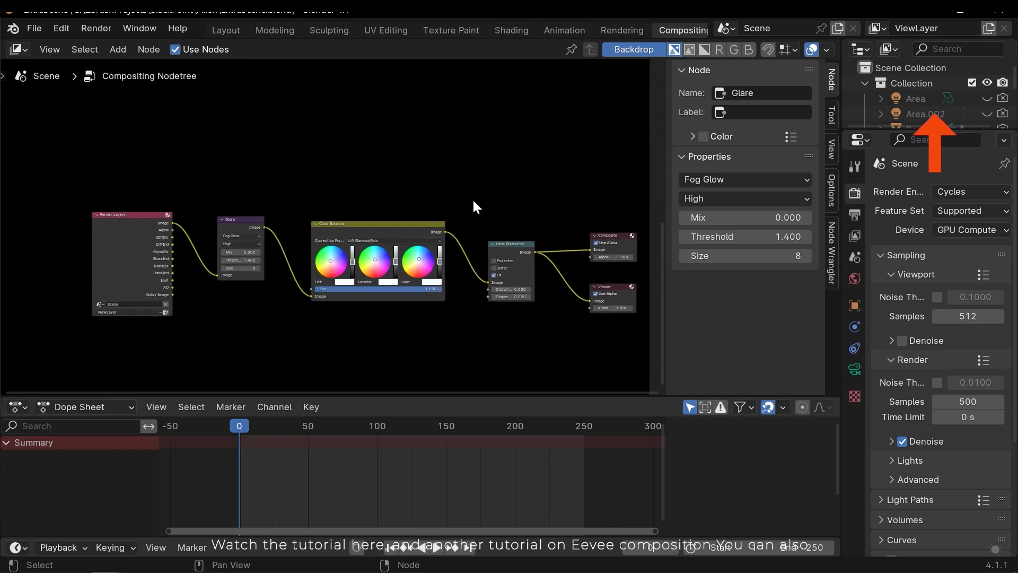
middle_click_drag(462, 209, 557, 163)
scroll(364, 245, "up", 2)
middle_click_drag(363, 246, 332, 240)
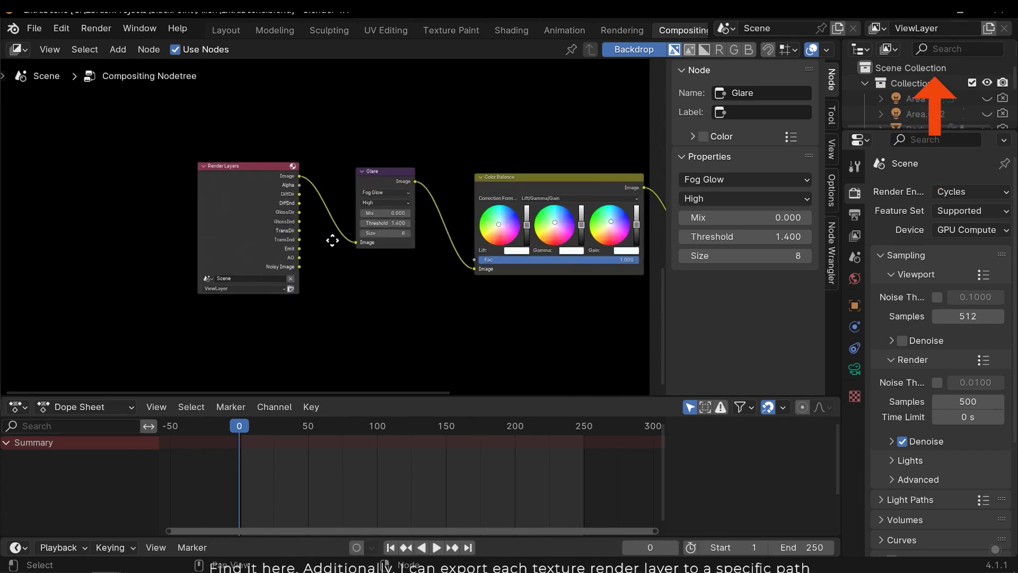
scroll(331, 230, "up", 3)
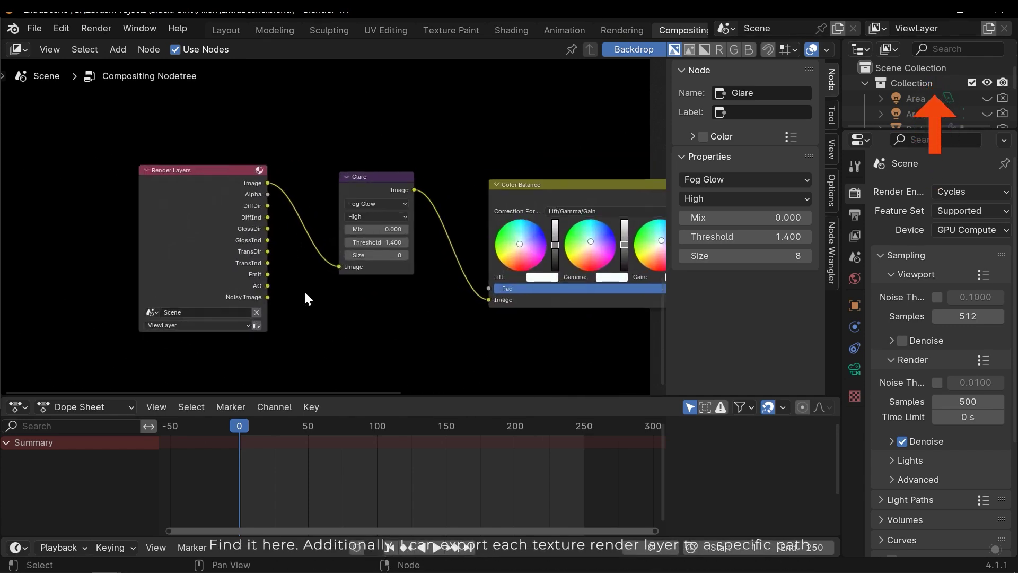
middle_click_drag(319, 240, 270, 170)
- Add a File Output node below Glare and wire the DiffDir pass into its Image input
key("shift+a")
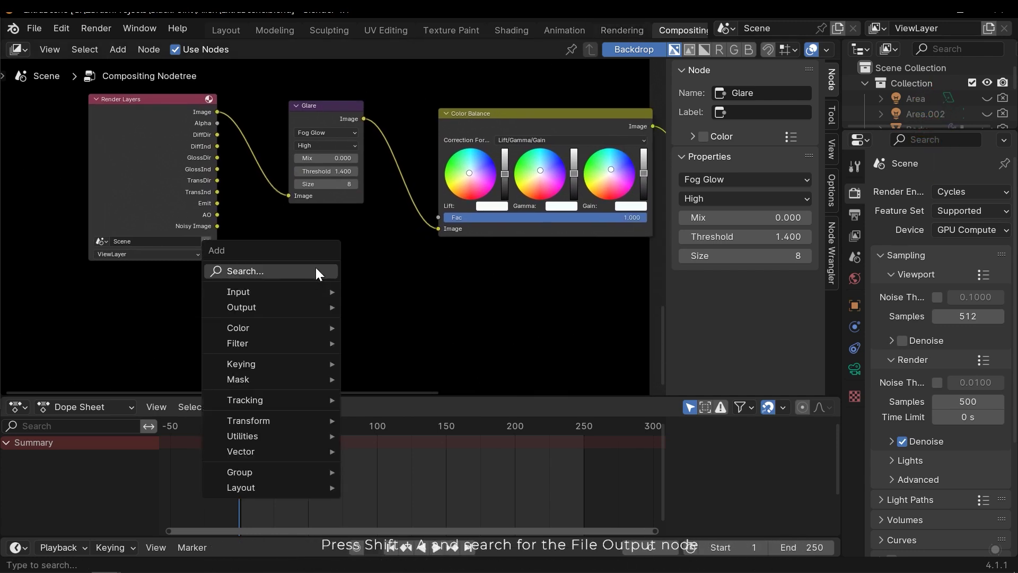
left_click(316, 271)
type("file")
key("Return")
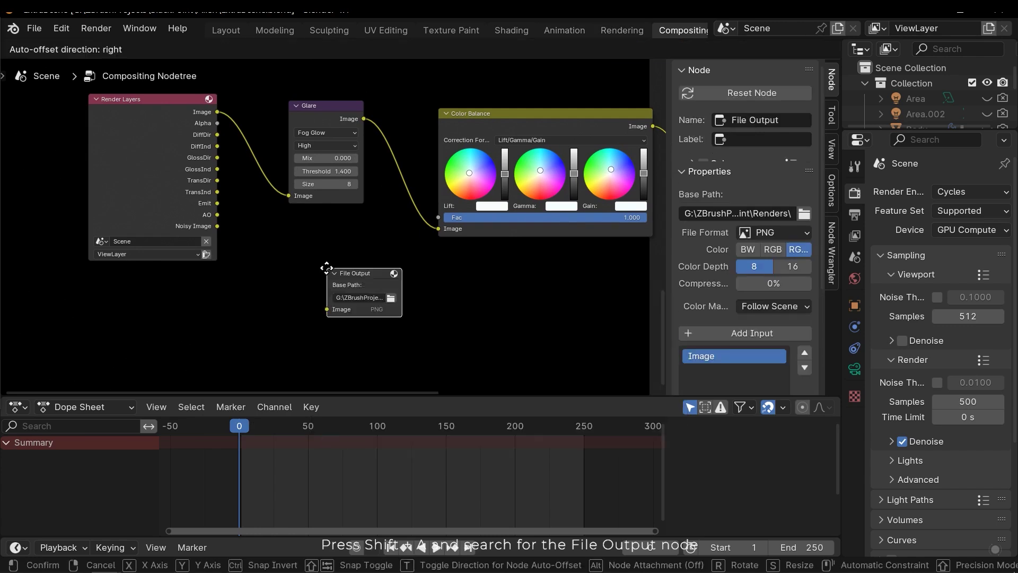
left_click(286, 248)
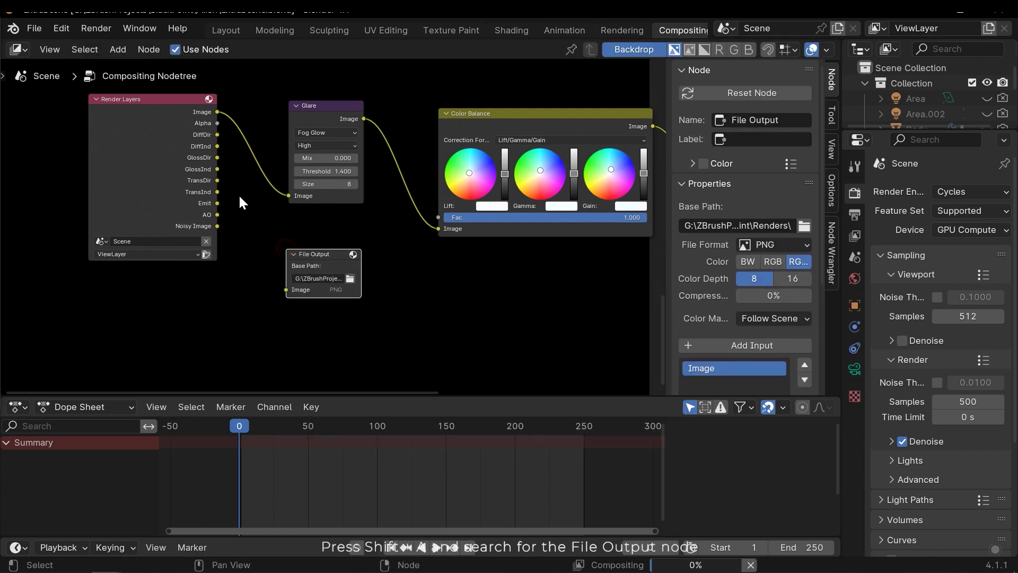
middle_click_drag(274, 224, 285, 239)
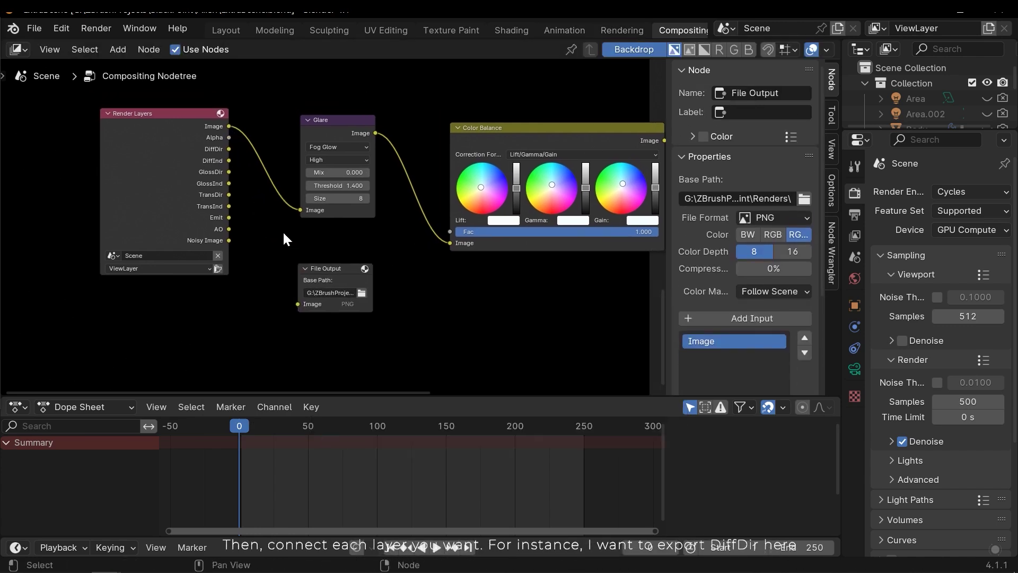
scroll(283, 239, "up", 1)
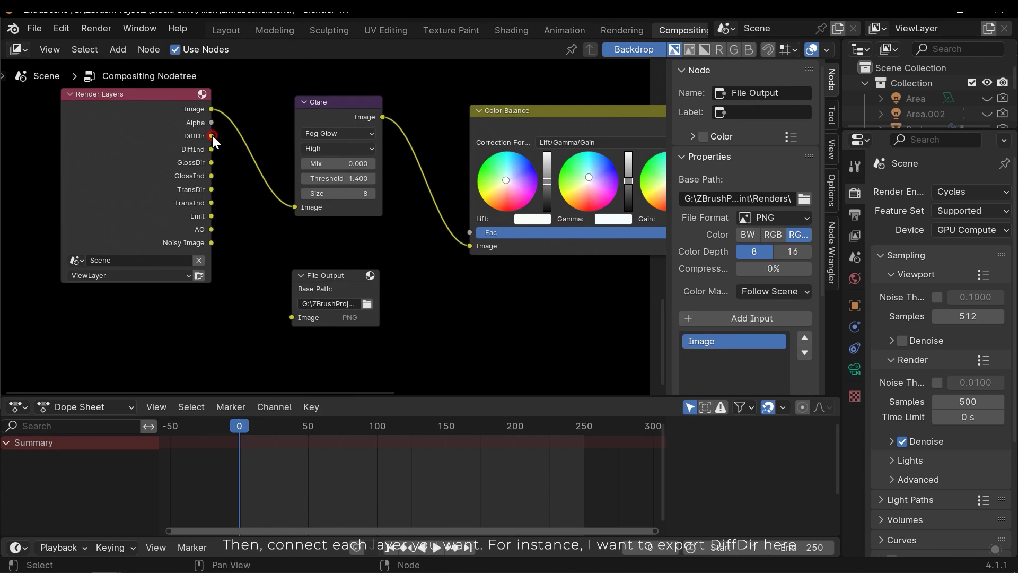
left_click_drag(212, 135, 291, 316)
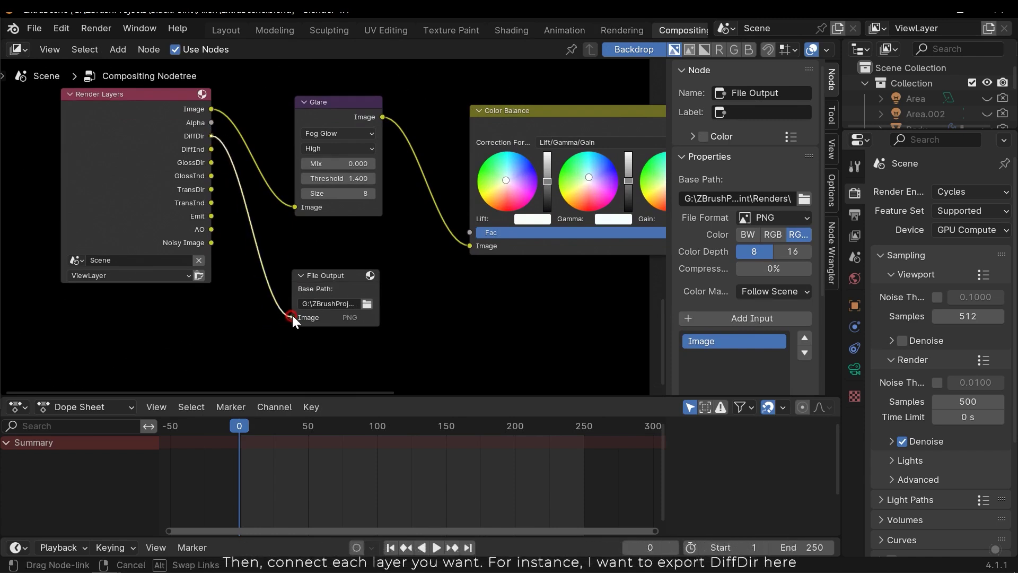
- Set the File Output node's base path to the Renders\TestRender\ folder
left_click(342, 288)
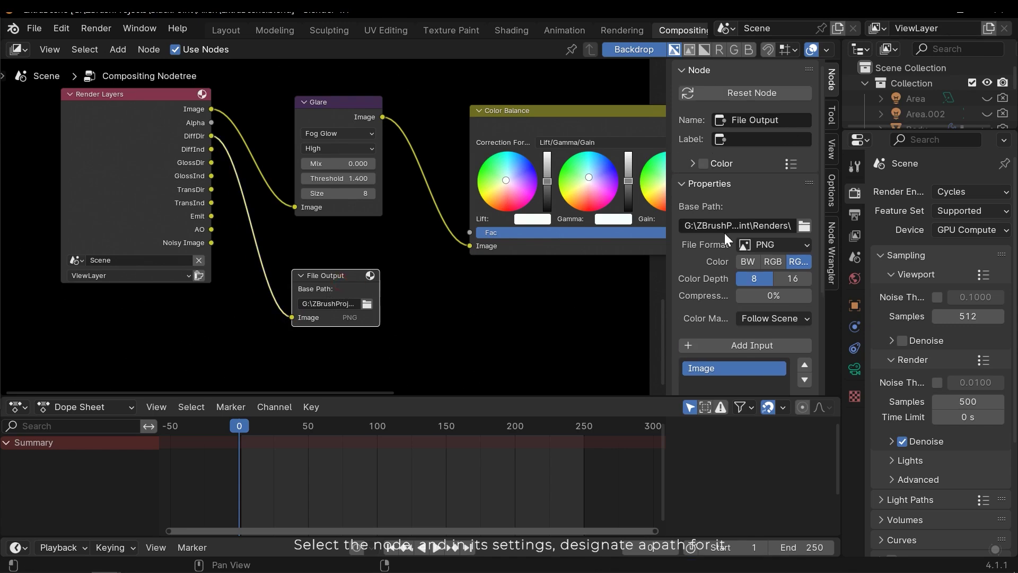
left_click(805, 226)
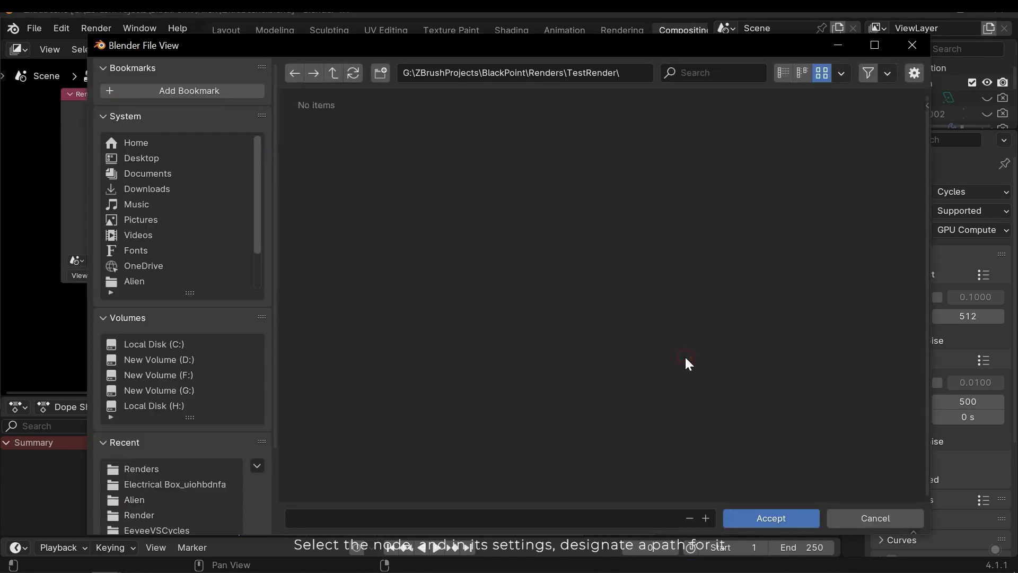
left_click(764, 518)
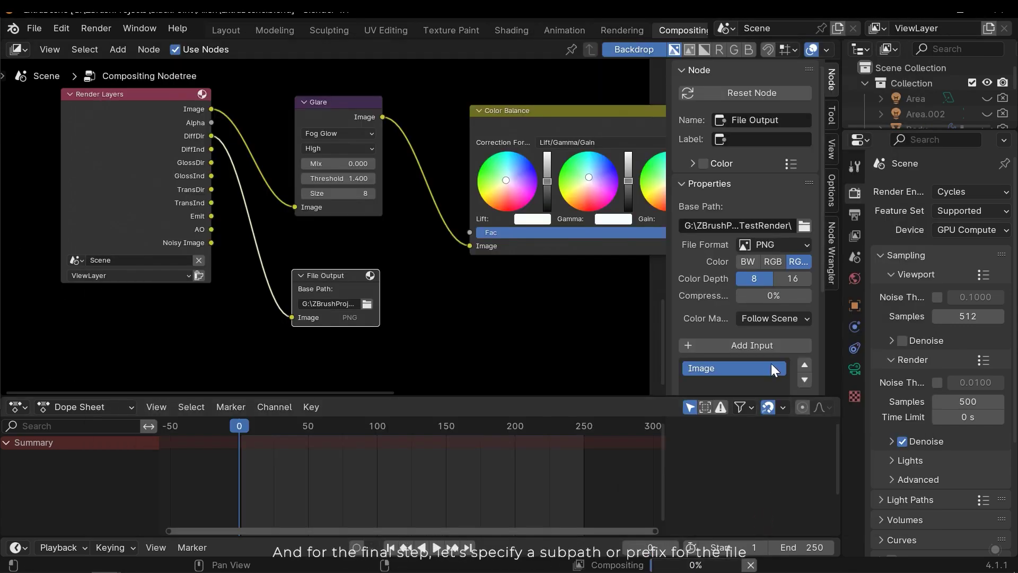
scroll(350, 309, "down", 3)
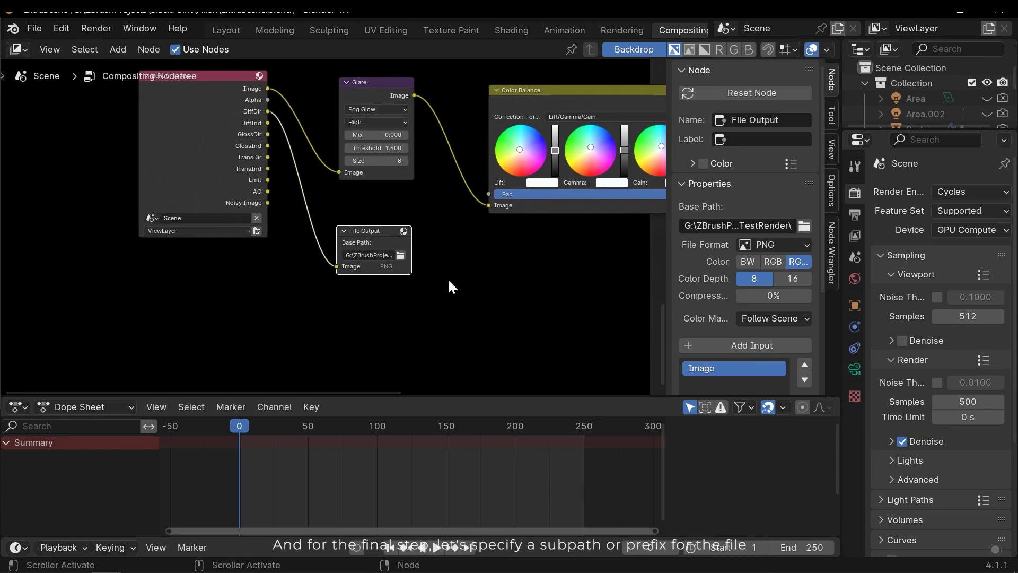
- Change the File Output input's subpath from Image to DiffDir_
scroll(739, 289, "down", 5)
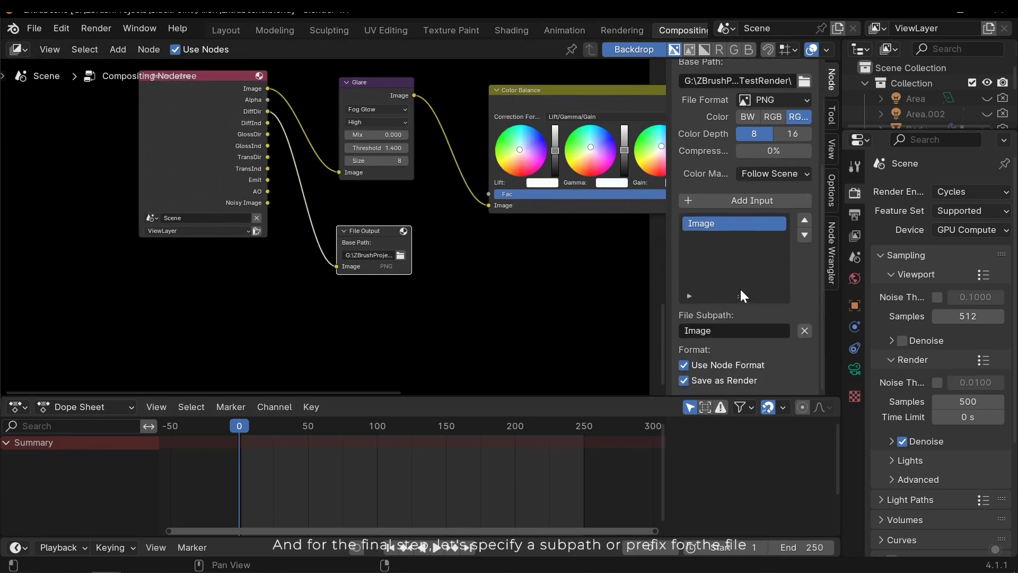
left_click(703, 330)
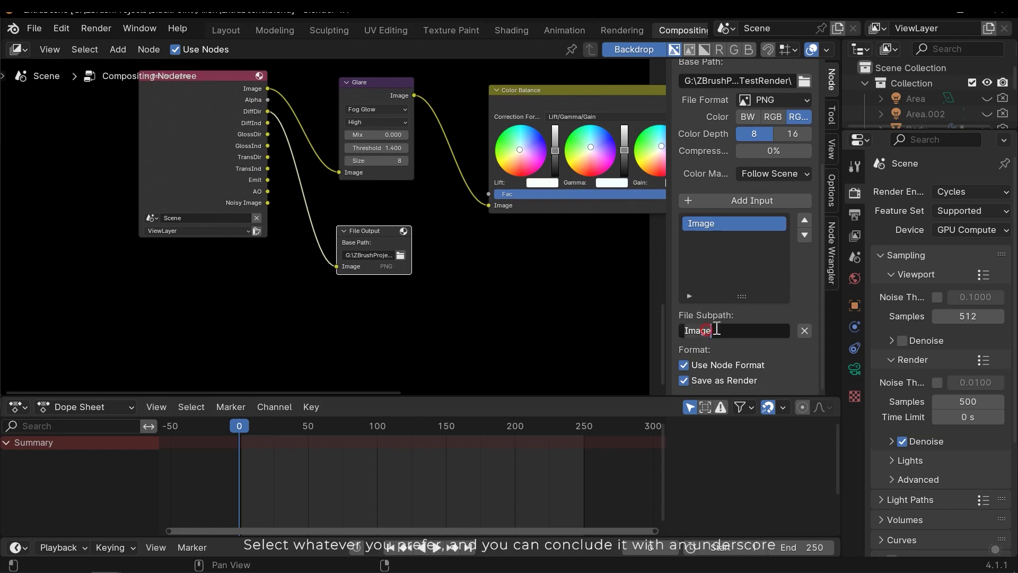
key("BackSpace")
type("DiffDir_")
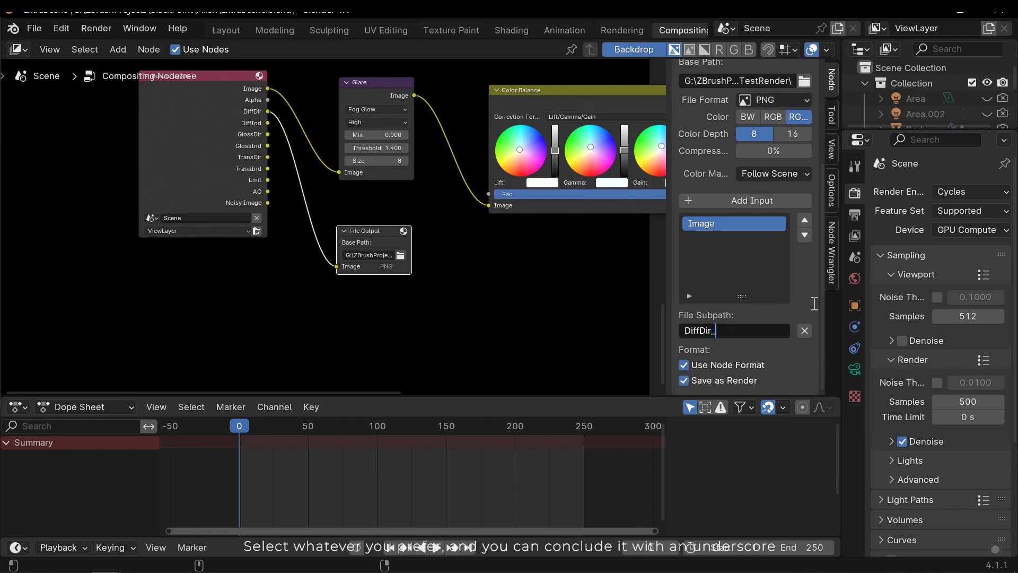
key("Return")
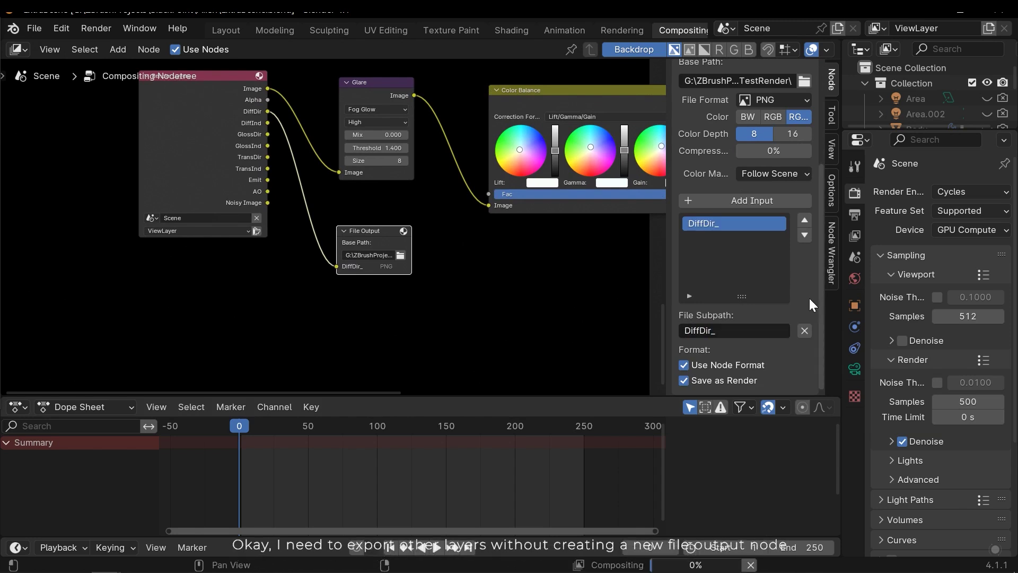
- Duplicate the DiffDir_ output node for the DiffInd and glossy passes, linking each and renaming its subpath
middle_click_drag(399, 279, 389, 262)
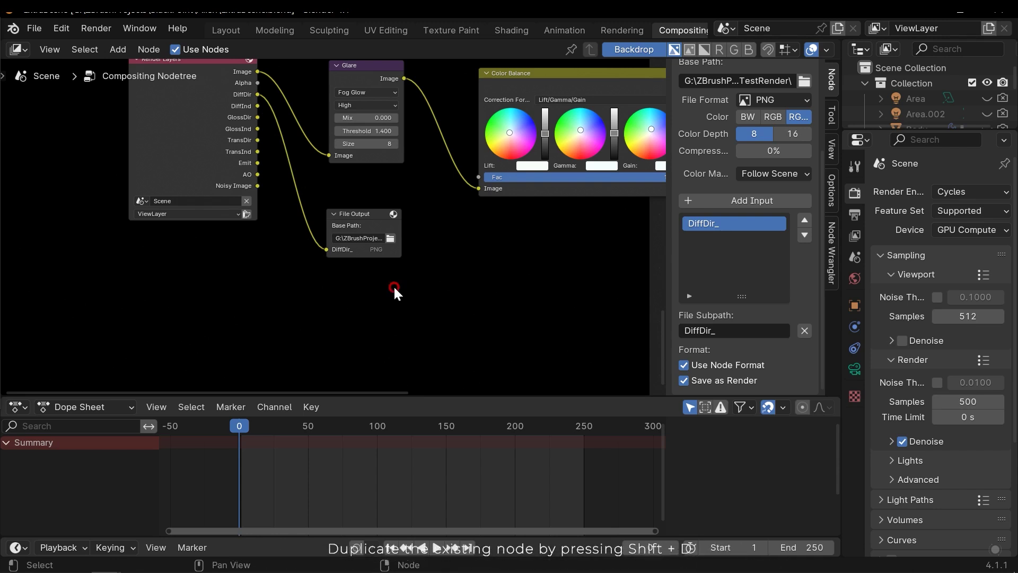
left_click(346, 234)
key("shift+d")
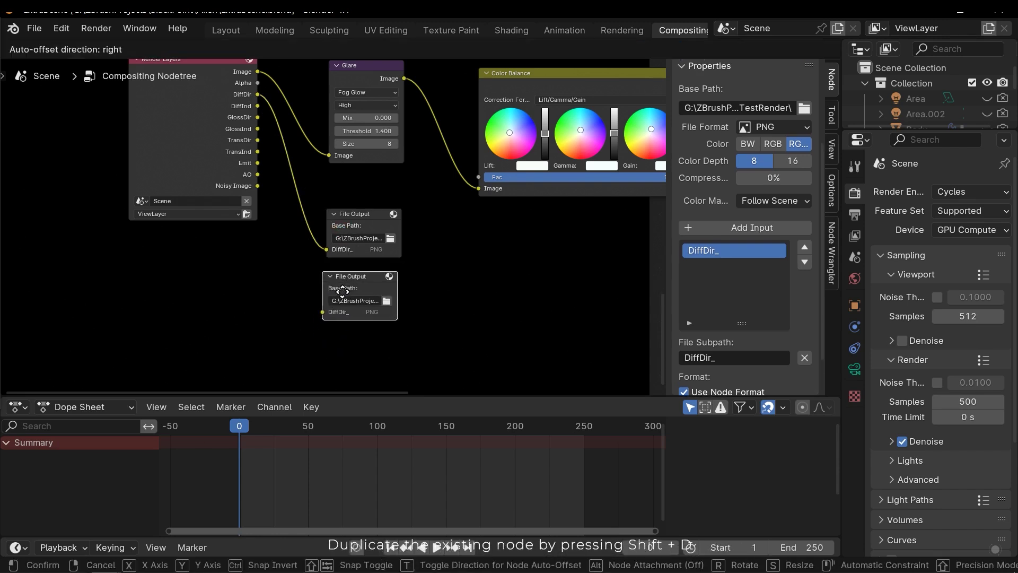
left_click(343, 291)
left_click_drag(259, 105, 324, 312)
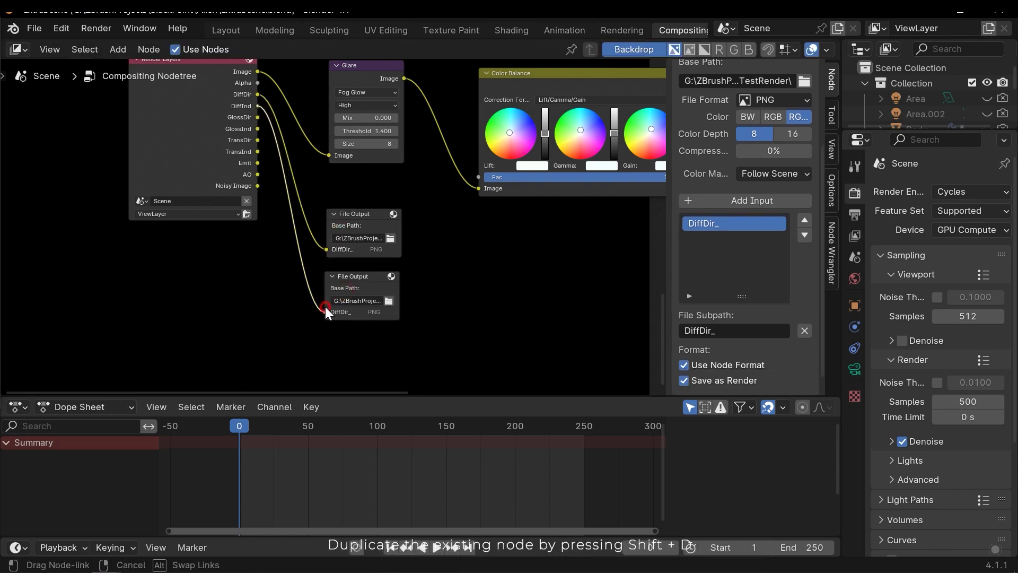
left_click(371, 276)
scroll(748, 346, "down", 1)
left_click(716, 329)
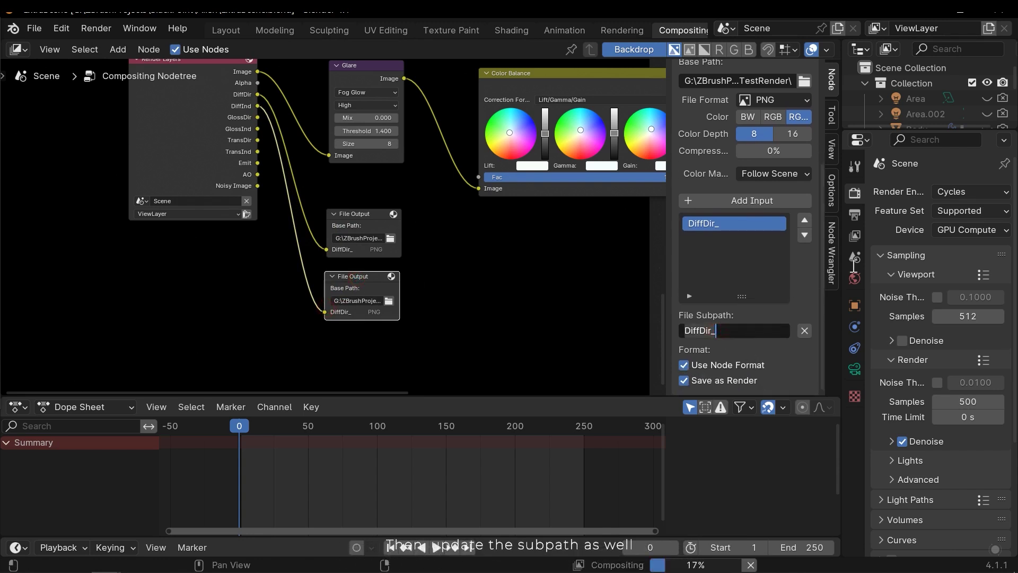
type("D")
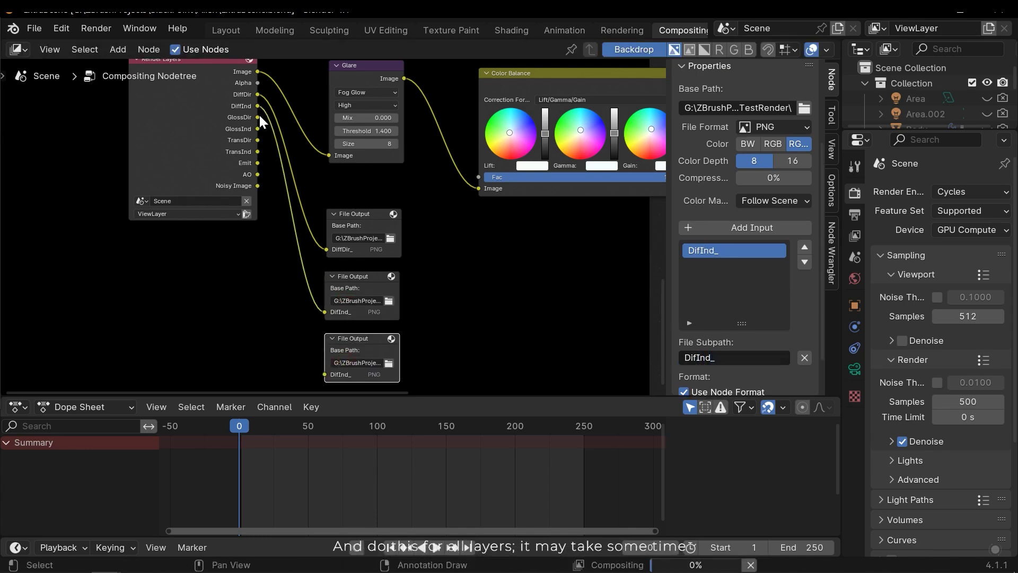
type("GlossIn_")
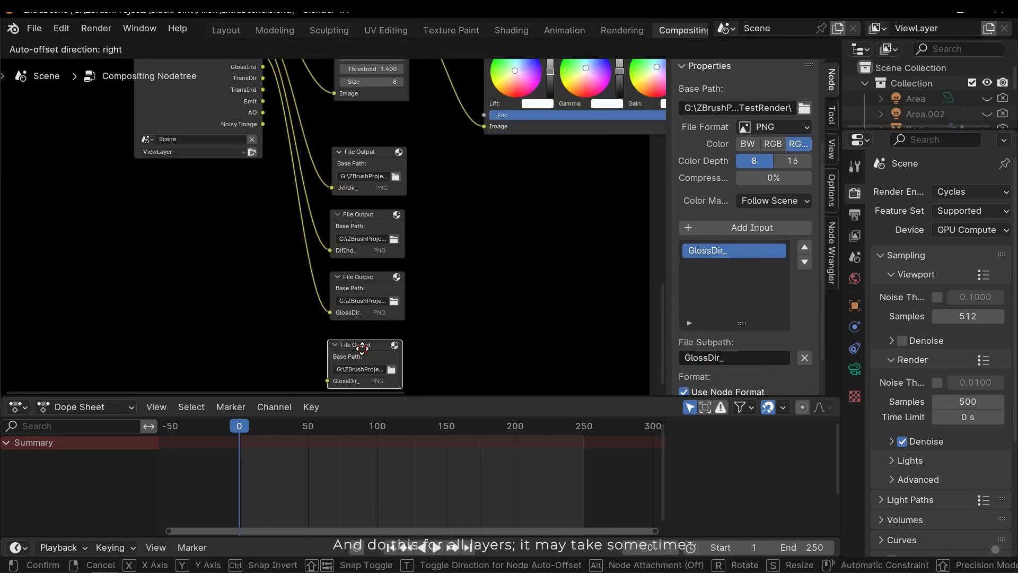
- Add further linked File Output copies for the transmission and emission passes, with subpaths TransIn_ and Emit_
key("shift+d")
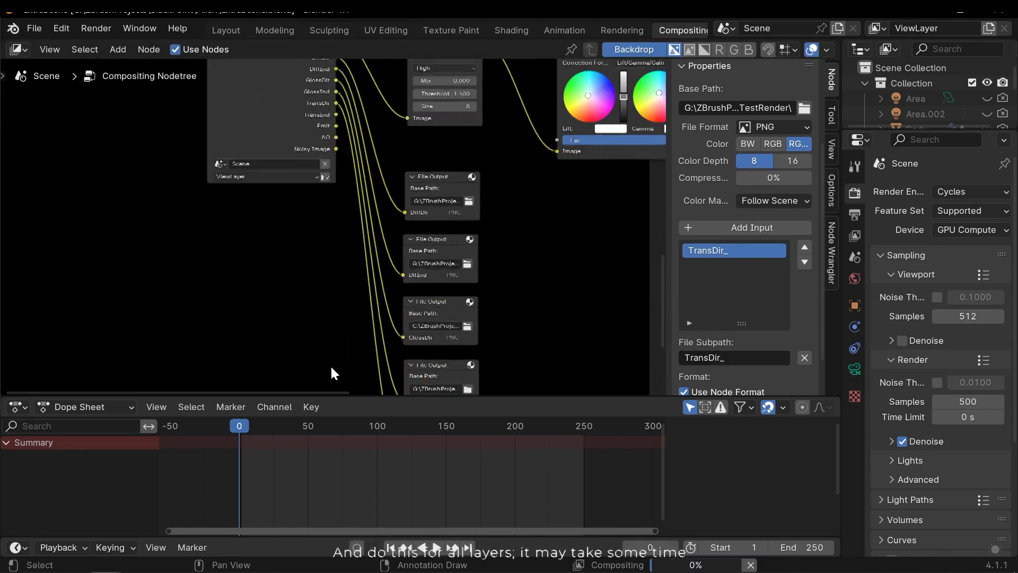
left_click_drag(297, 159, 411, 344)
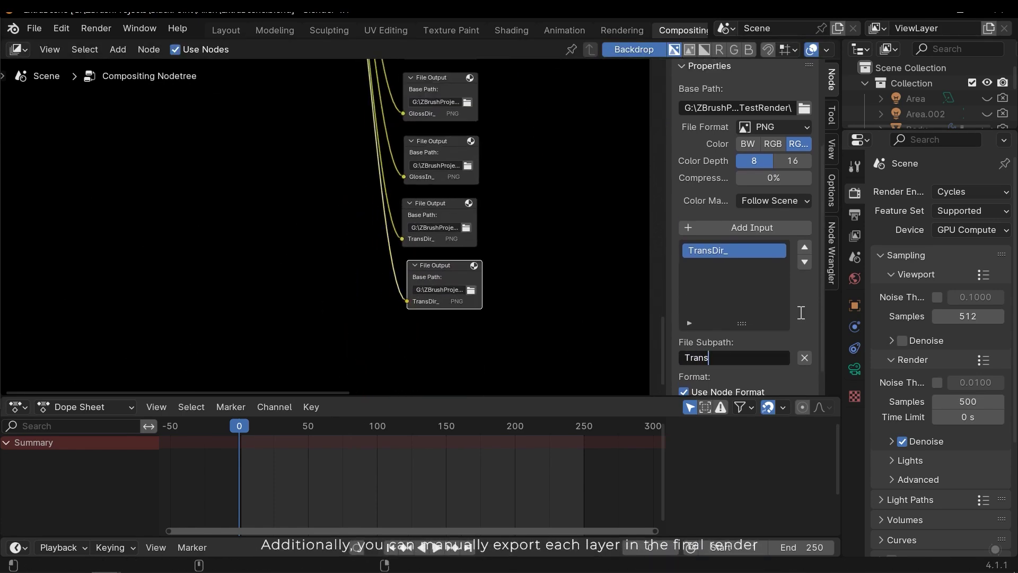
type("In_")
key("shift+d")
type("Emin")
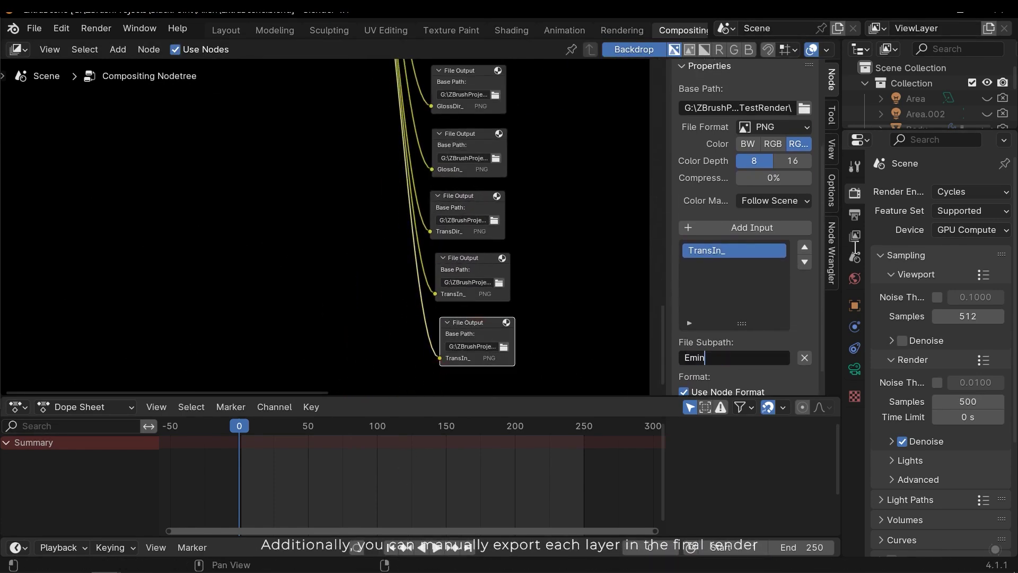
key("BackSpace")
type("t_")
key("Return")
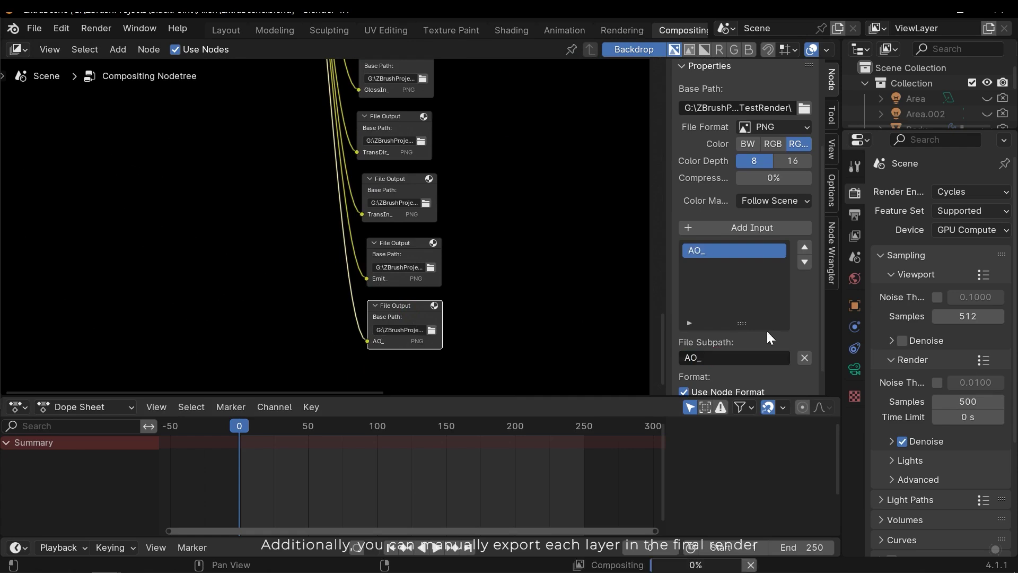
key("Home")
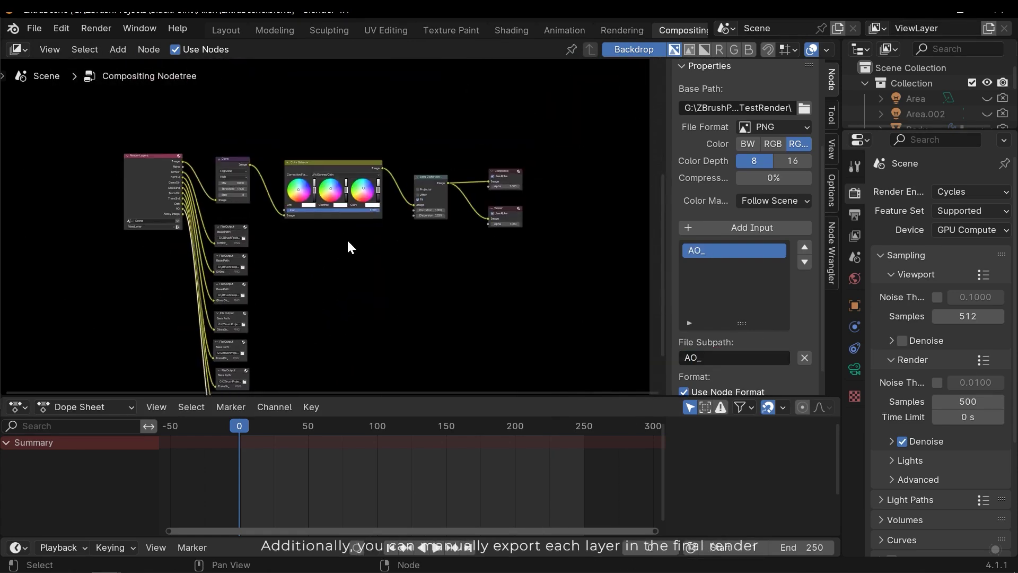
- Duplicate the DiffDir_ File Output node below Viewer and feed it Lens Distortion's final Image
scroll(200, 253, "up", 5)
scroll(403, 211, "right", 5)
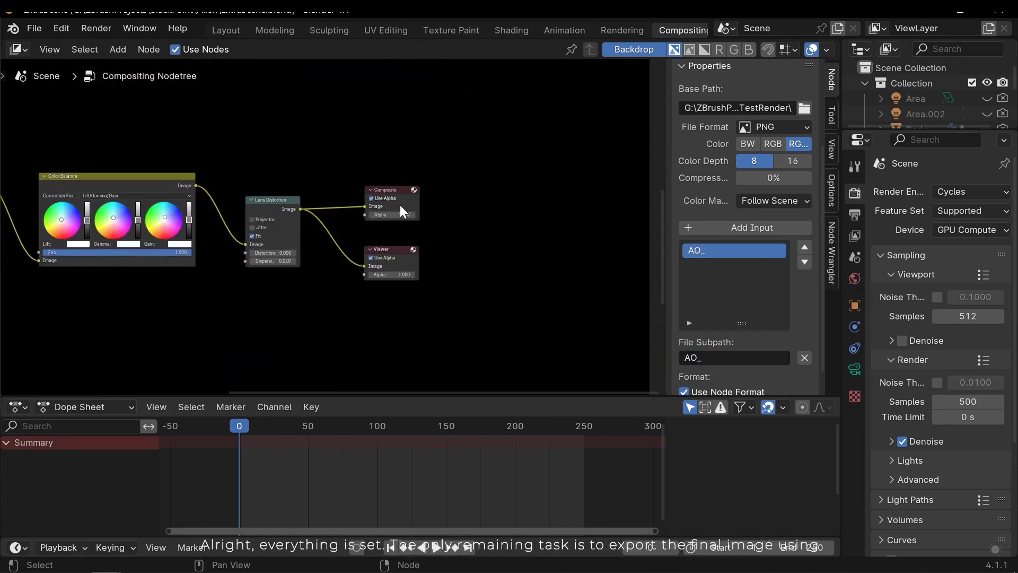
scroll(344, 249, "down", 2)
scroll(191, 295, "left", 5)
left_click(80, 228)
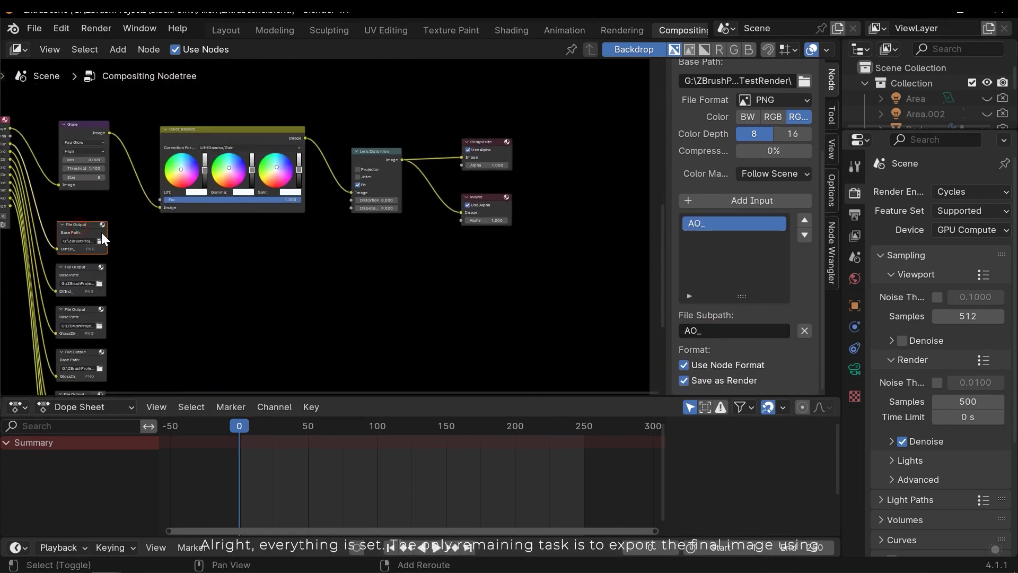
key("shift+d")
left_click(531, 247)
scroll(493, 244, "up", 3)
scroll(371, 212, "right", 4)
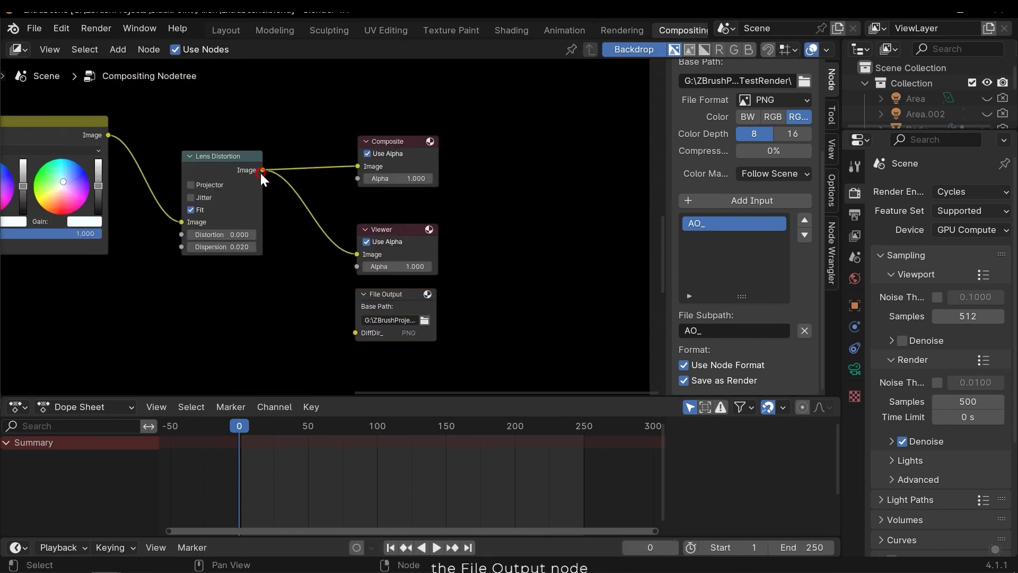
left_click_drag(262, 169, 357, 326)
- Set the new output node's file subpath to FRender_
scroll(746, 291, "down", 8)
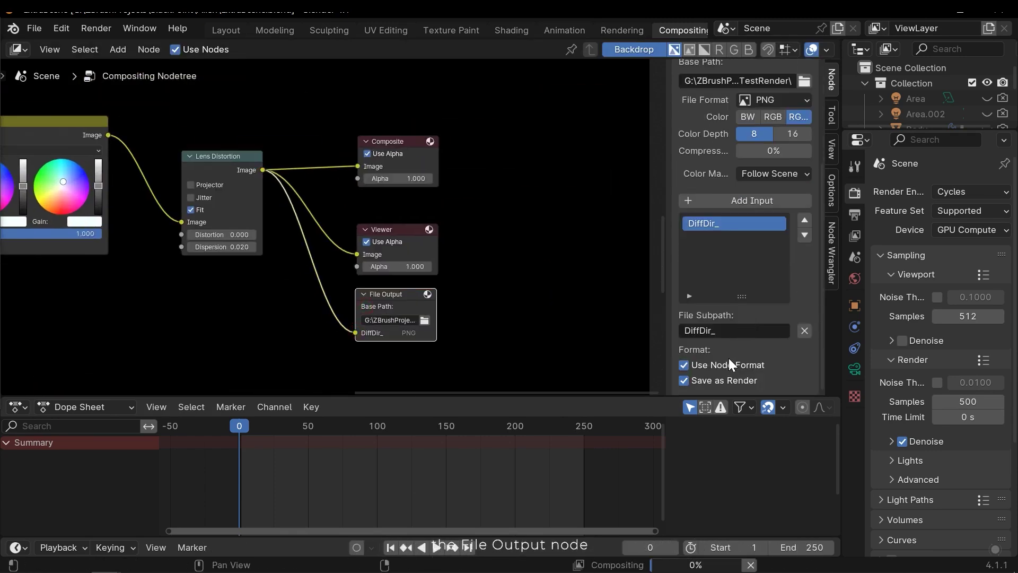
left_click(715, 331)
type("FRender_")
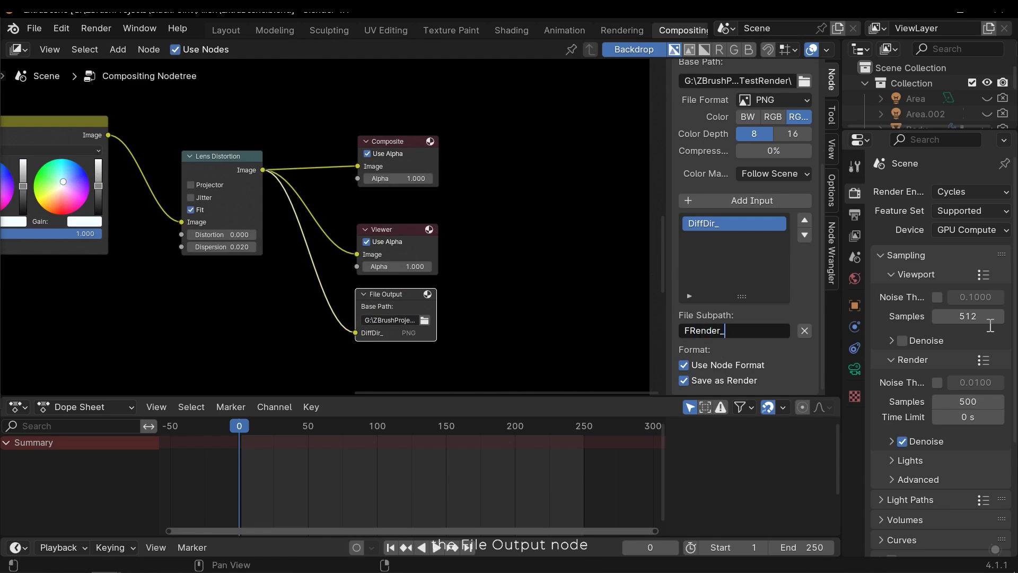
key("Return")
scroll(466, 263, "down", 5)
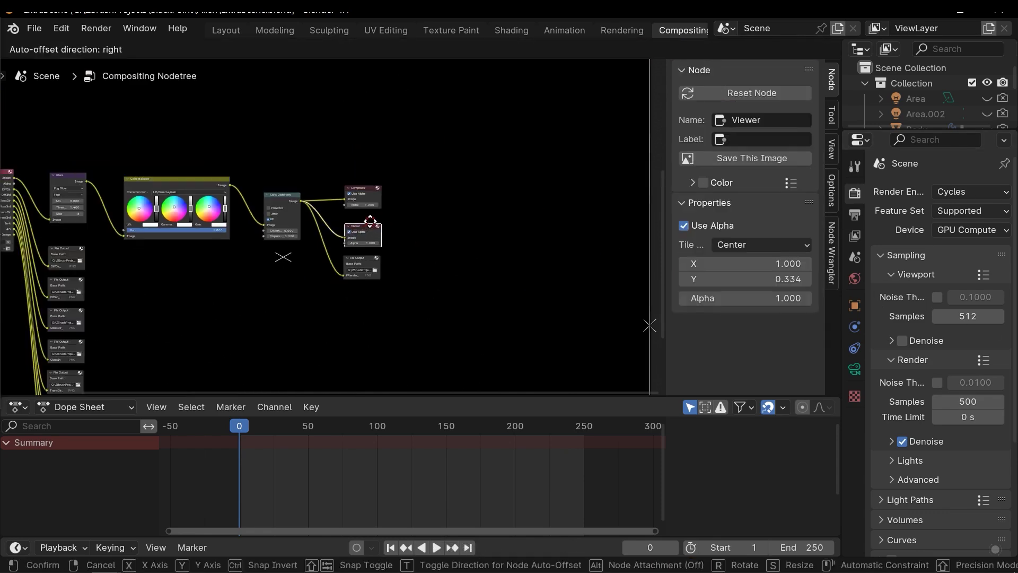
- Save ExtraScene.blend, return to Layout, and set render samples to 1000
key("ctrl+s")
key("ctrl+Page_Down")
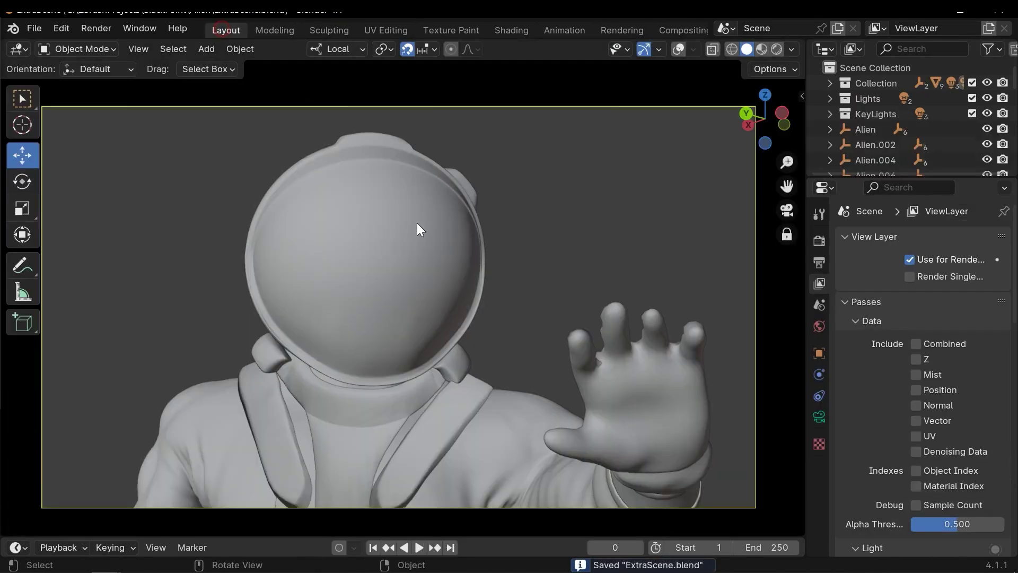
left_click(819, 241)
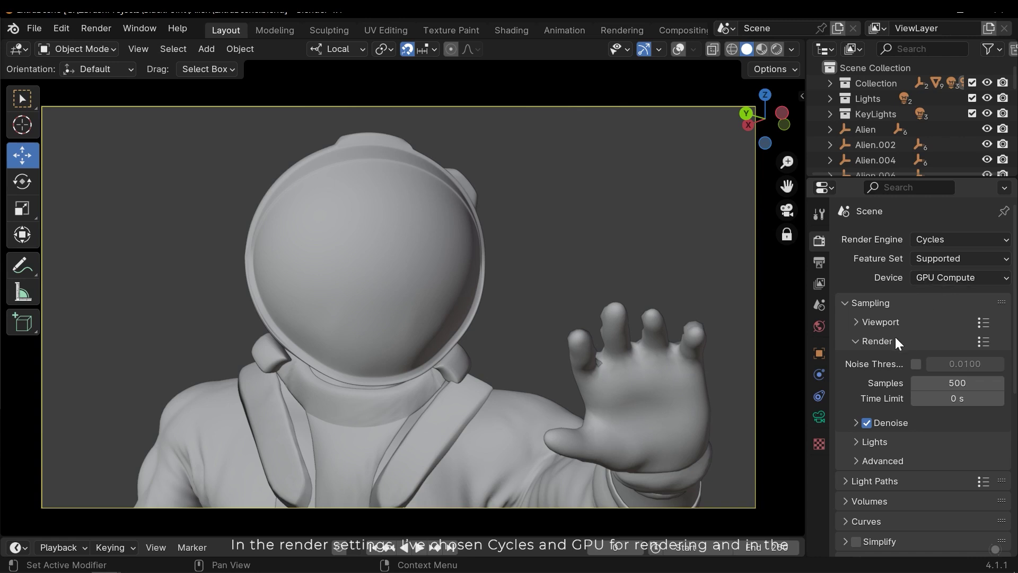
left_click(966, 382)
type("1000")
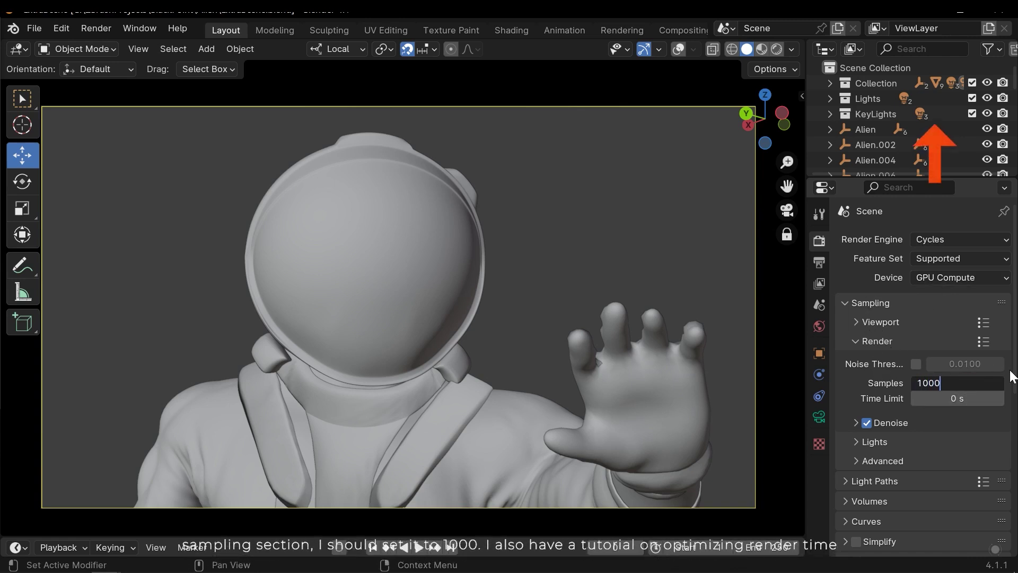
key("Return")
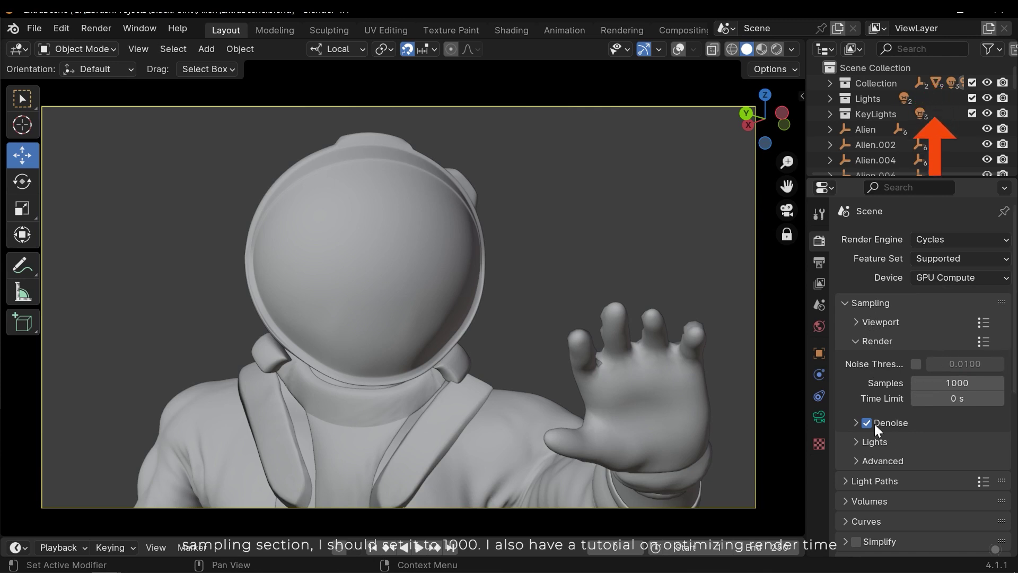
- Inspect the Denoise settings, then check the output resolution is 1920×1080 at 100%
left_click(896, 424)
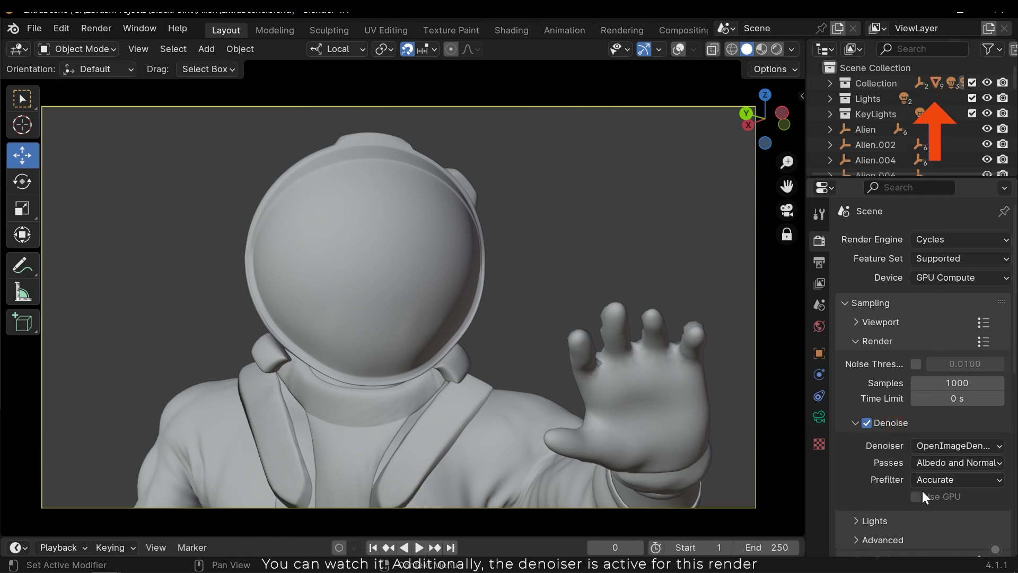
left_click(889, 423)
scroll(909, 416, "down", 5)
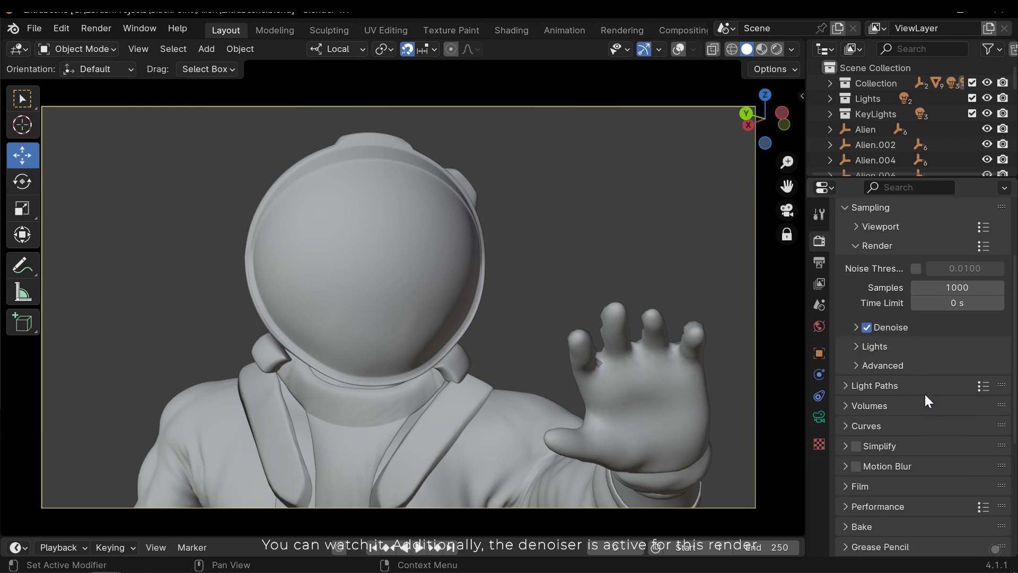
scroll(925, 393, "up", 5)
left_click(819, 262)
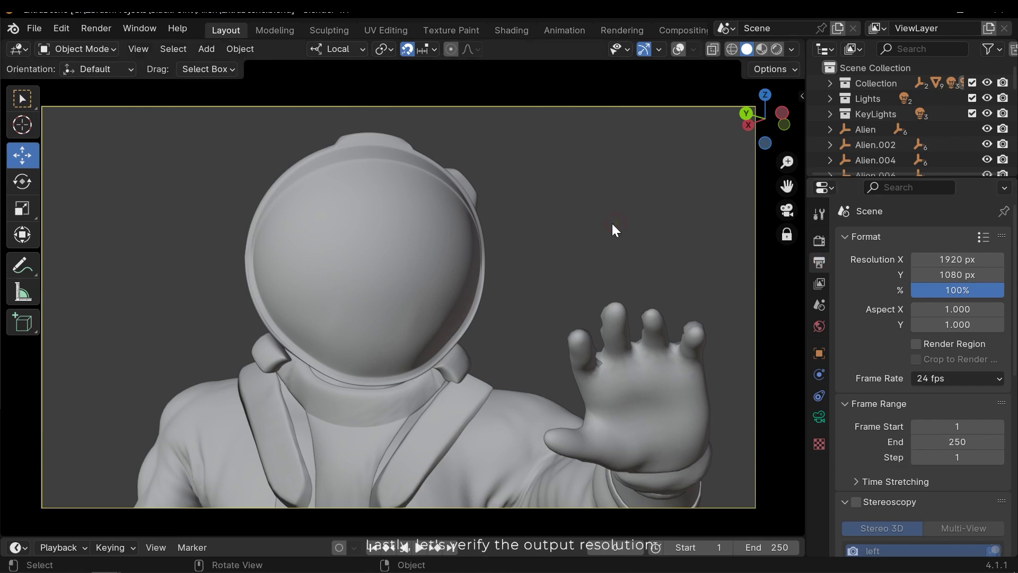
- Render the astronaut scene as an image, then close the render result window
left_click(91, 28)
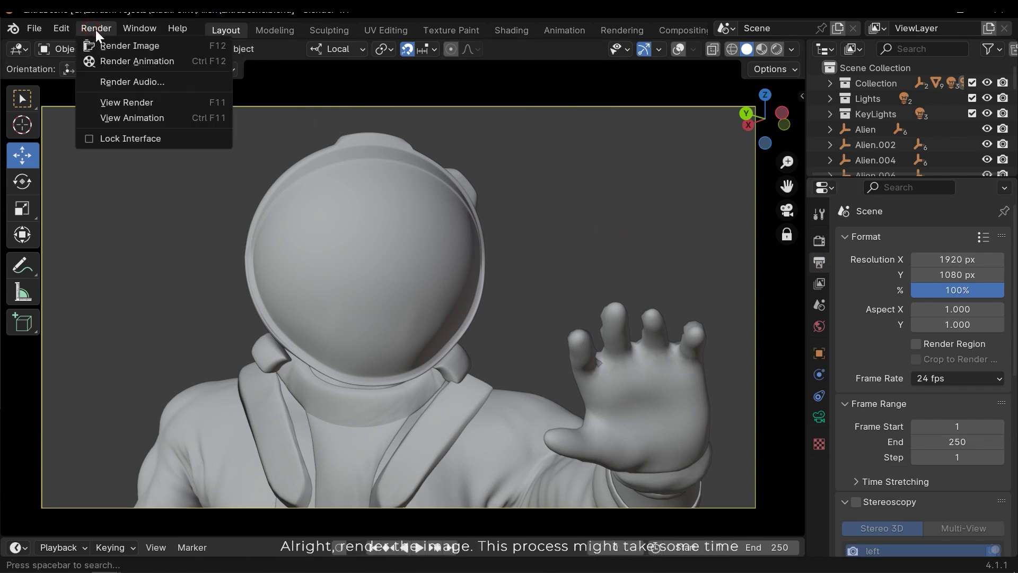
left_click(139, 46)
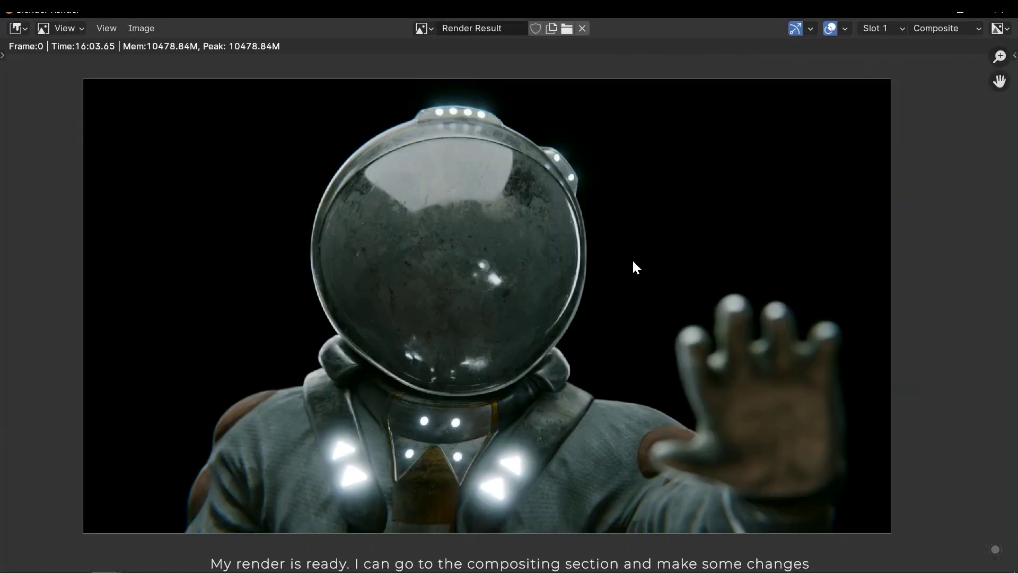
middle_click_drag(632, 260, 648, 238)
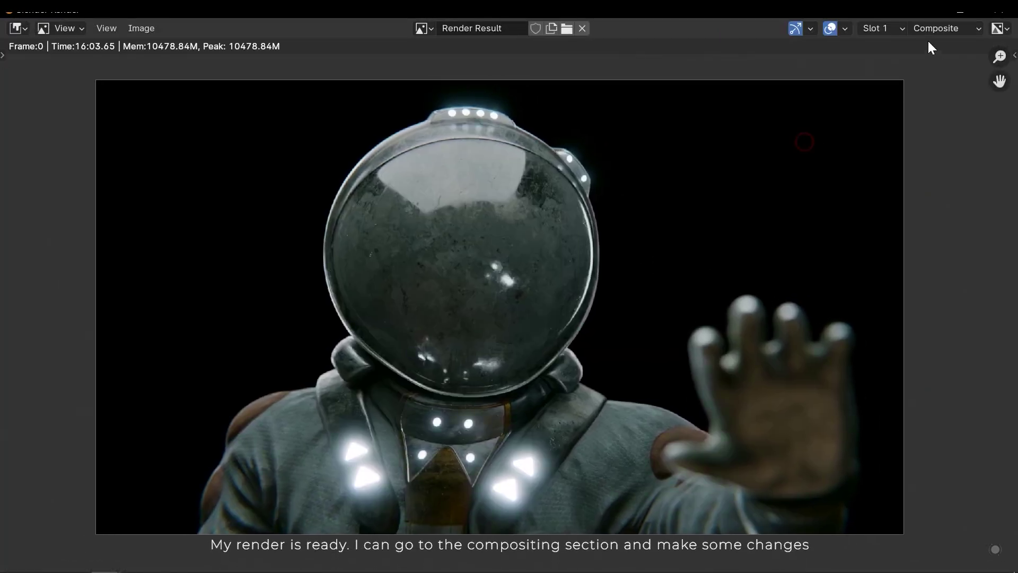
key("Escape")
- In Compositing, shrink the backdrop, tint Color Balance lift light blue, and view the render (F11)
left_click(662, 30)
left_click(831, 149)
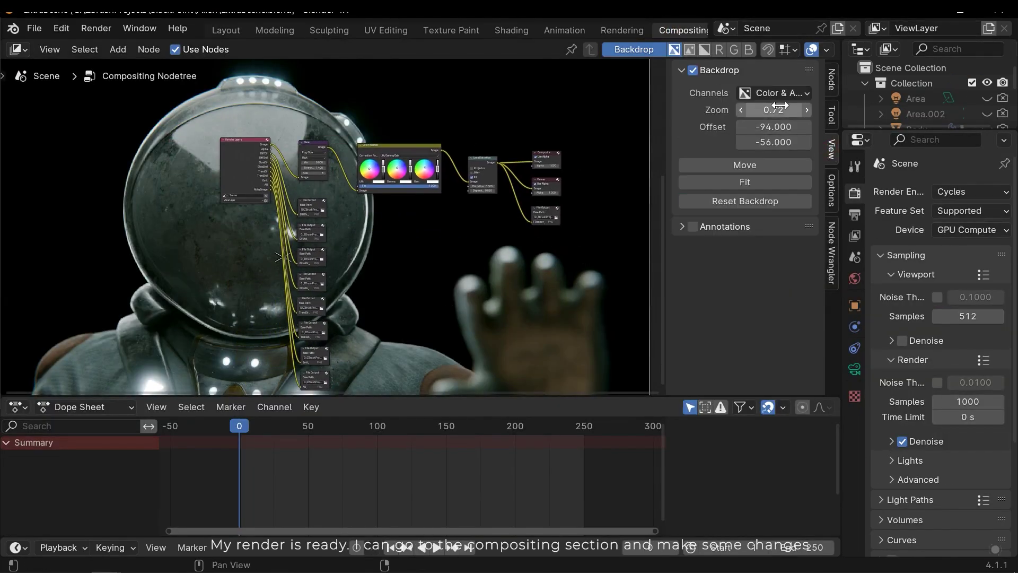
left_click_drag(774, 110, 740, 110)
scroll(318, 265, "up", 3)
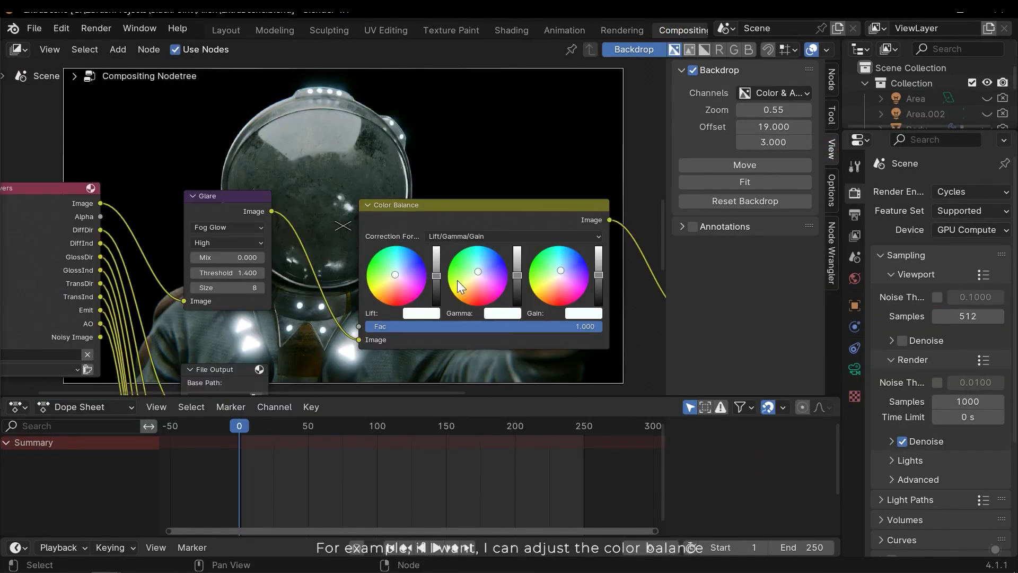
left_click(399, 262)
middle_click_drag(443, 190, 419, 214)
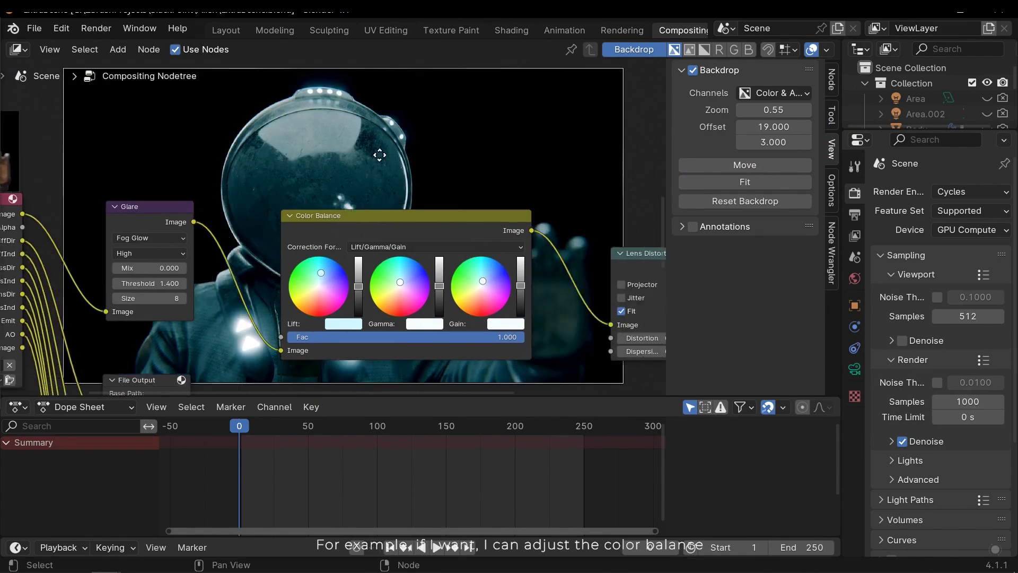
key("F11")
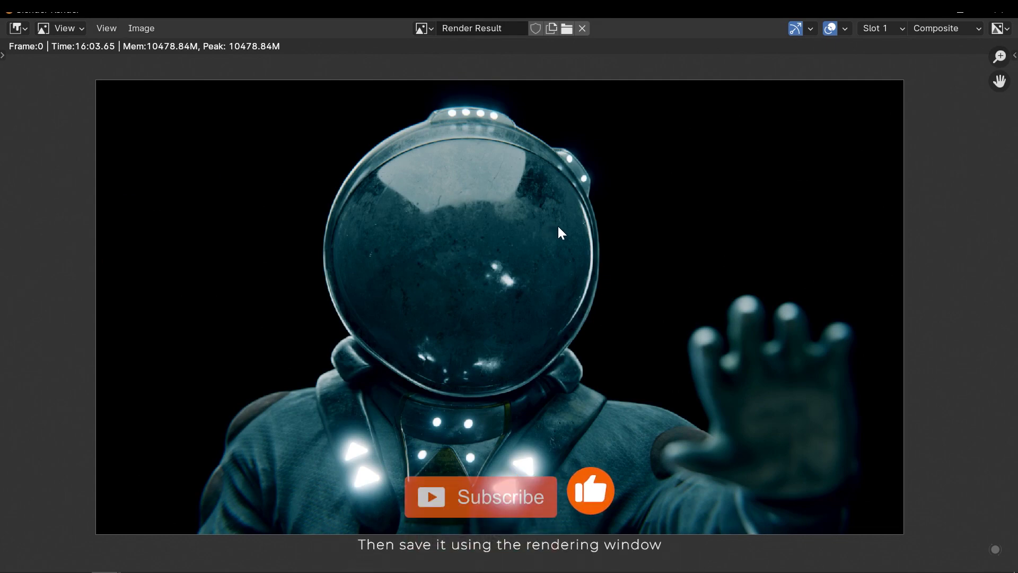
middle_click_drag(571, 233, 552, 241)
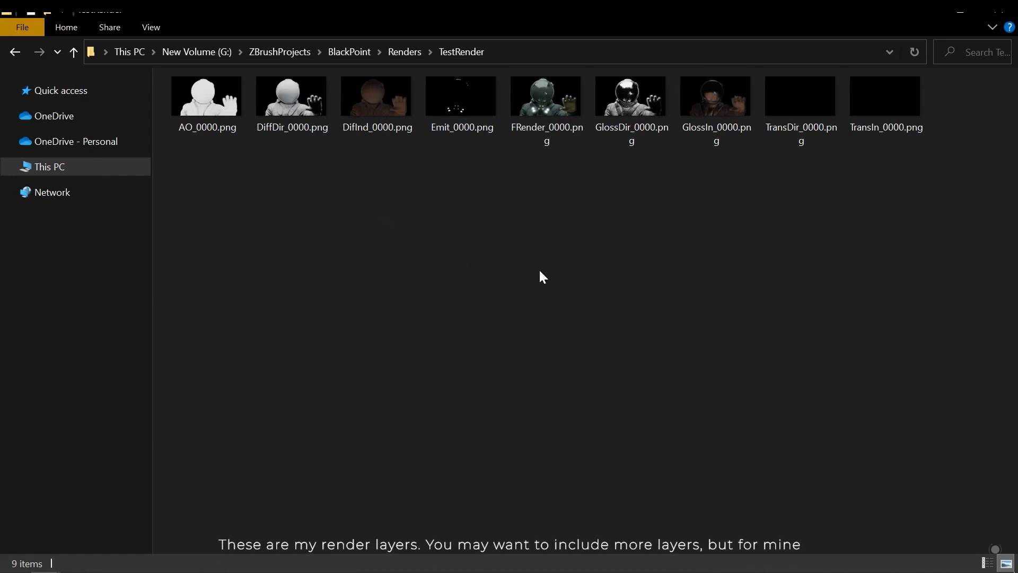
- Preview the AO_0000 and GlossDir_0000 passes, then open FRender_0000.png in Photoshop
double_click(215, 103)
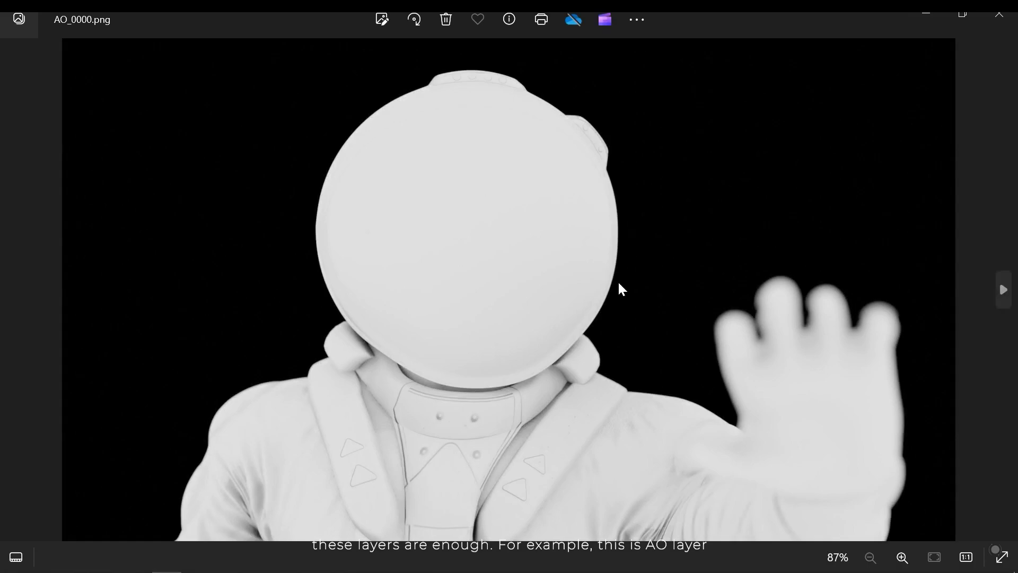
left_click(999, 16)
left_click(390, 189)
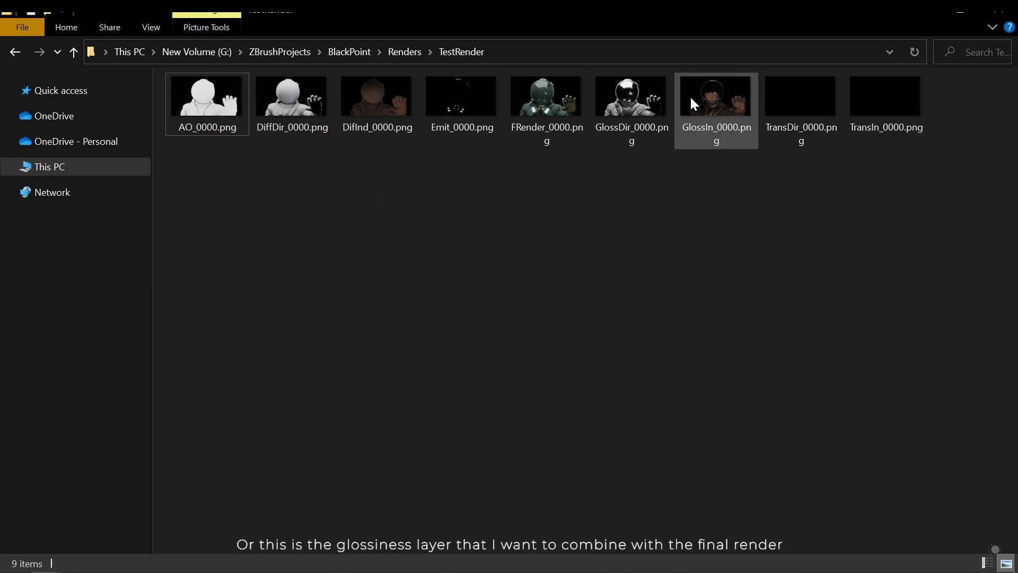
double_click(633, 110)
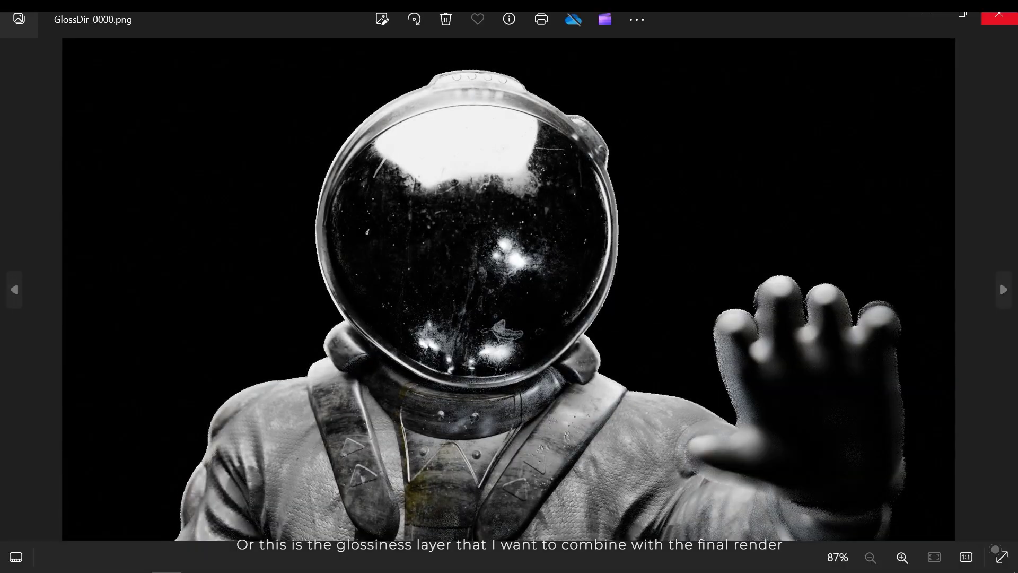
left_click(998, 16)
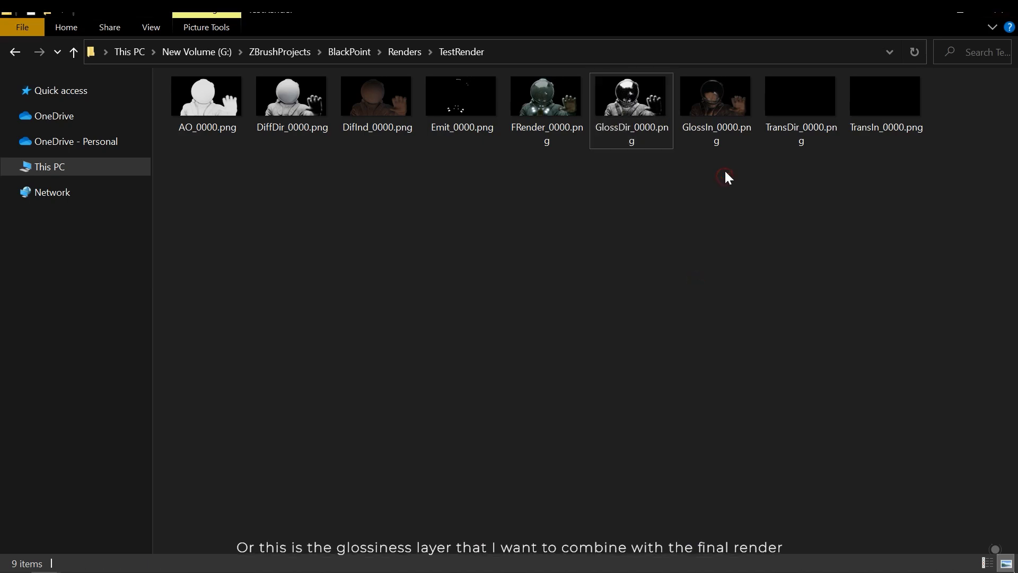
left_click(554, 109)
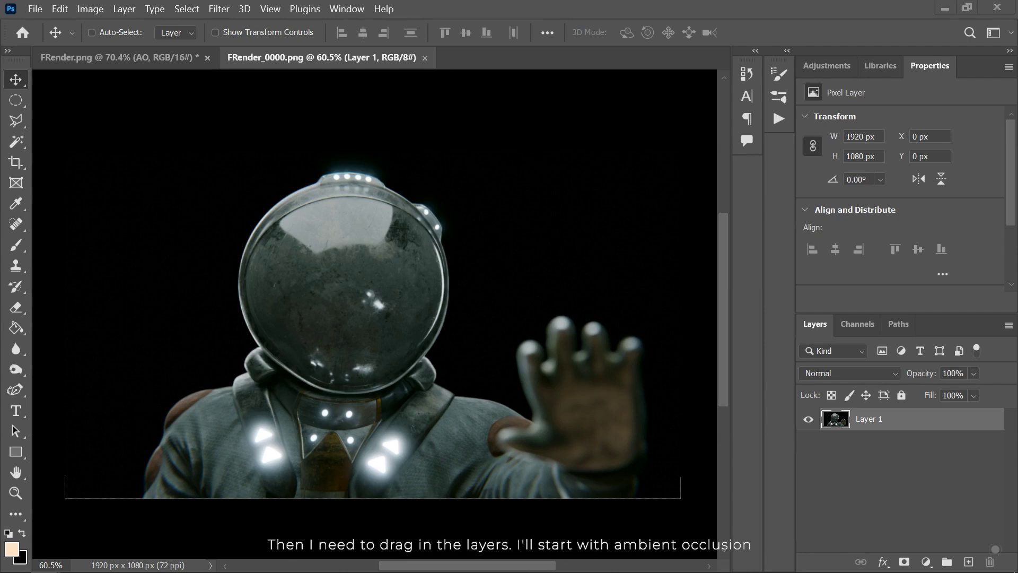
- Switch back to the TestRender folder window alongside Photoshop
key("alt+Tab")
- Place AO_0000.png onto the render as a new layer
left_click(680, 211)
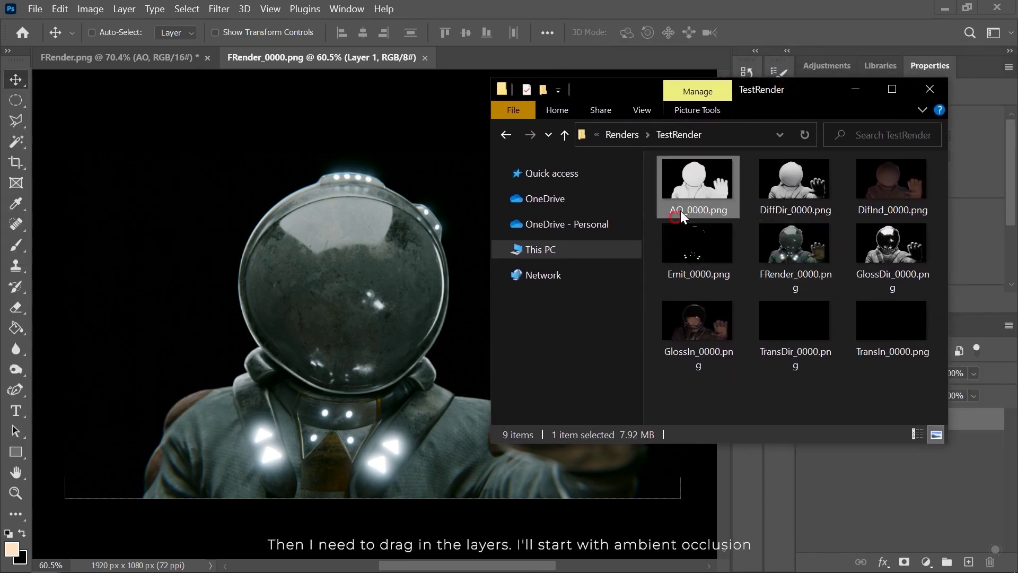
left_click_drag(723, 173, 409, 303)
key("Return")
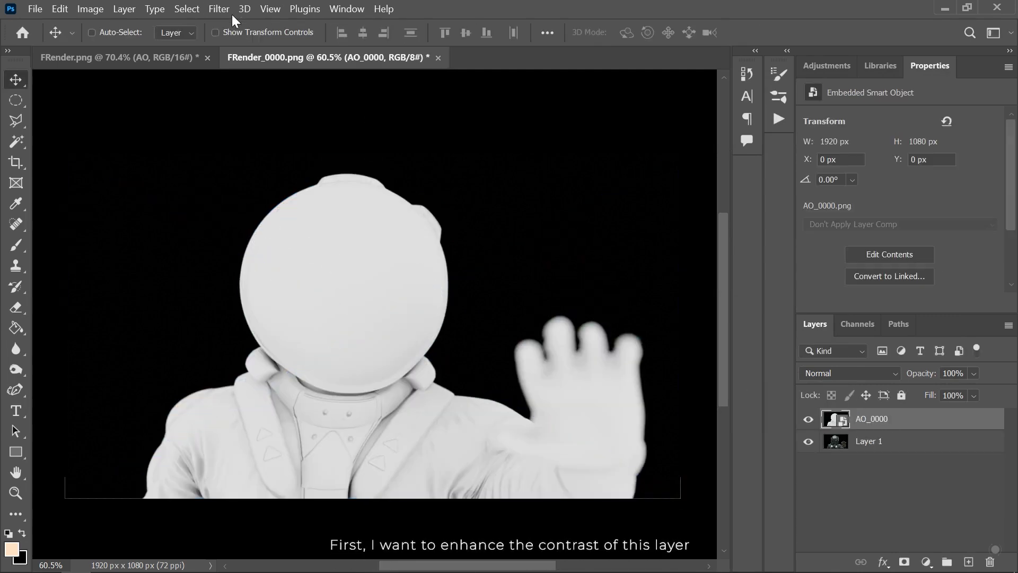
- Raise the AO layer's contrast to 50 with Brightness/Contrast
left_click(91, 9)
mouse_move(114, 45)
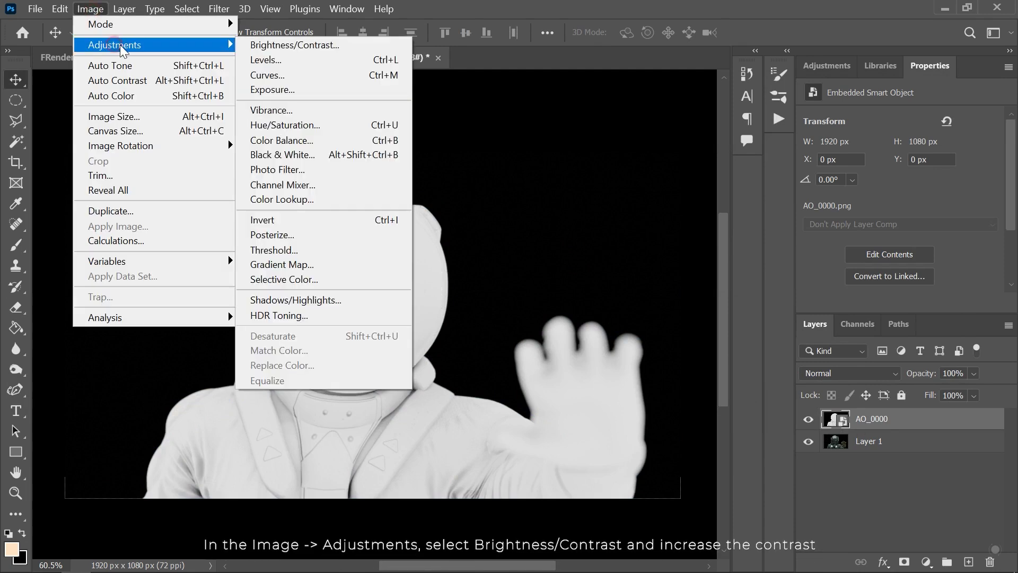
left_click(294, 46)
left_click_drag(362, 169, 403, 163)
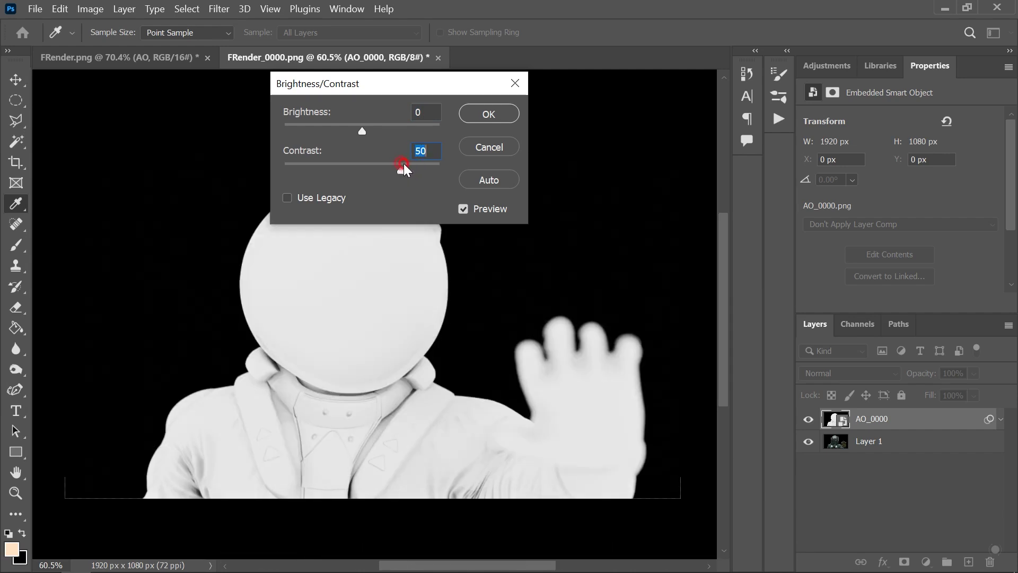
left_click(498, 108)
- Set the AO_0000 layer's blend mode to Multiply
key("v")
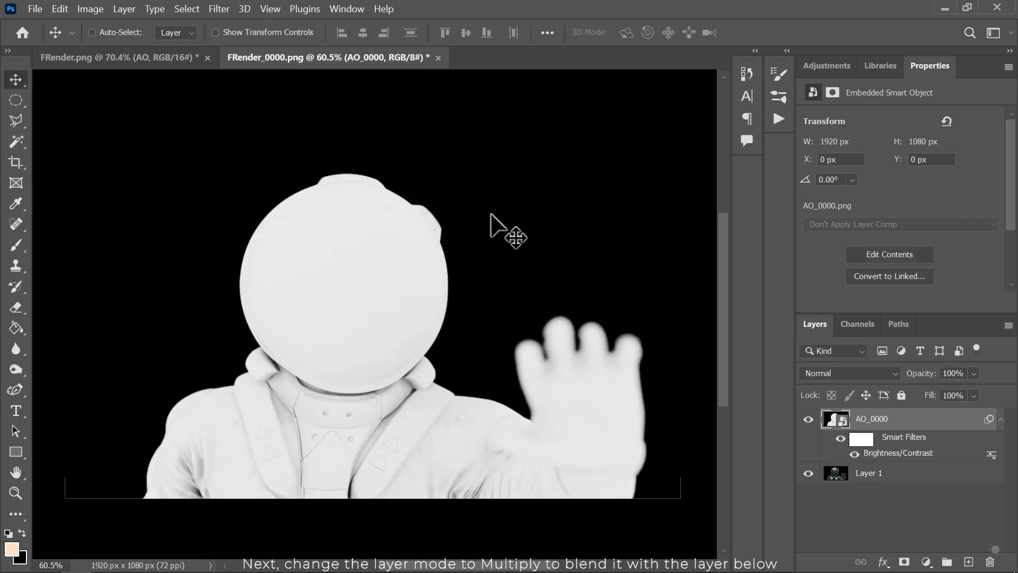
left_click(848, 372)
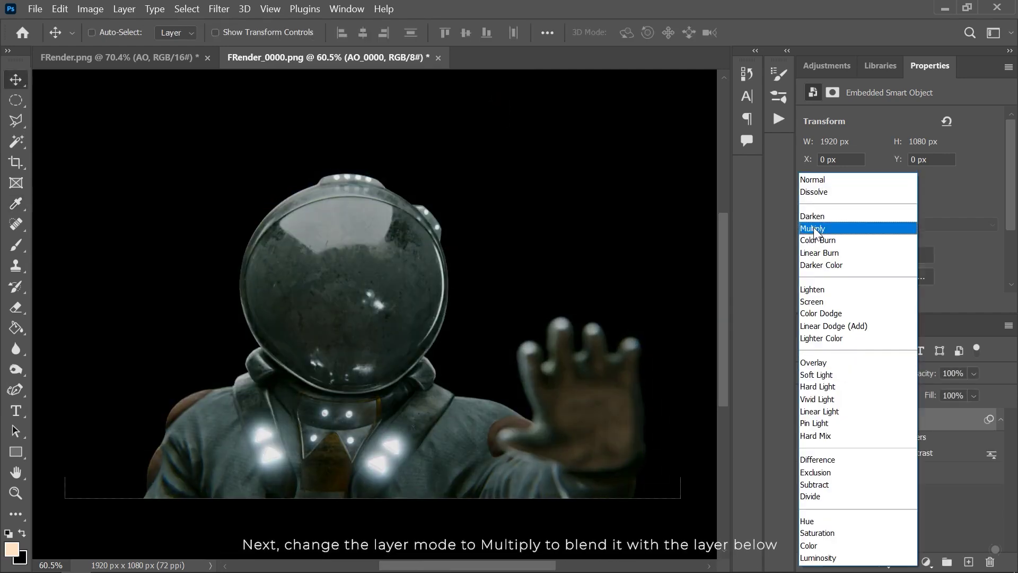
left_click(845, 225)
left_click_drag(452, 371, 445, 355)
scroll(391, 337, "up", 1, "alt")
scroll(393, 333, "down", 1, "alt")
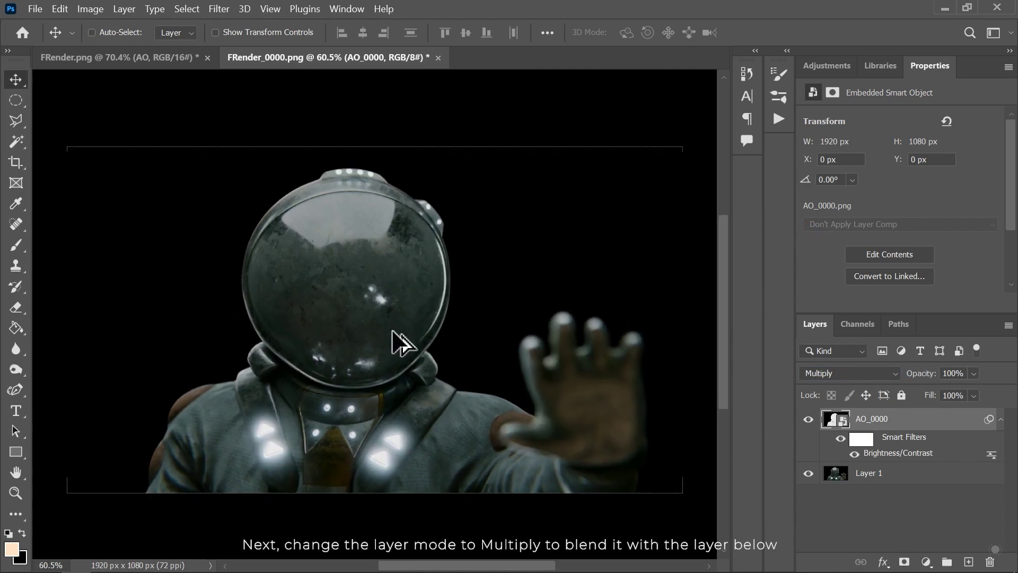
- Toggle the AO_0000 layer off and on to compare the Multiply result
left_click(808, 420)
left_click(808, 419)
left_click(808, 419)
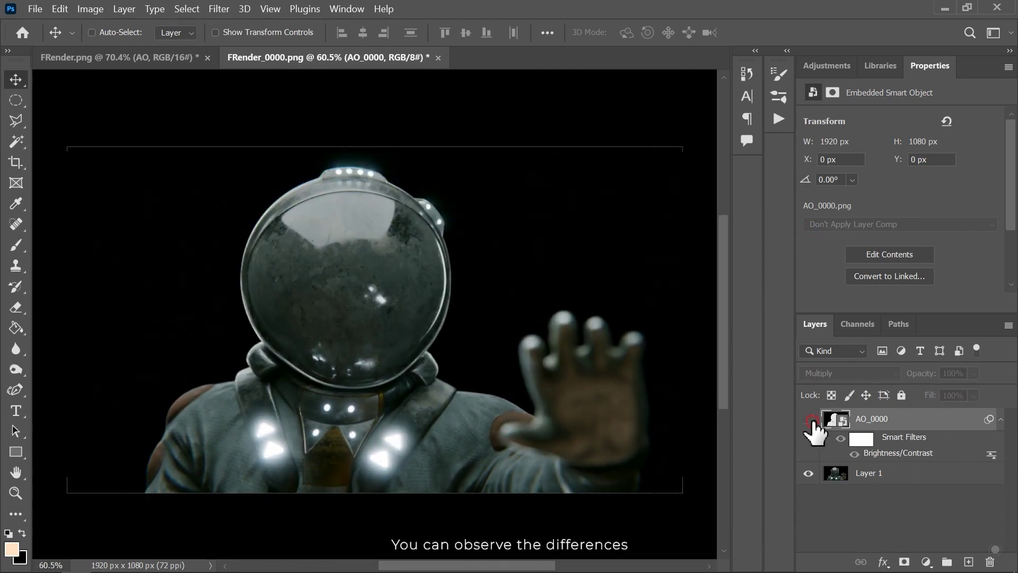
left_click(808, 420)
left_click(808, 420)
left_click(808, 419)
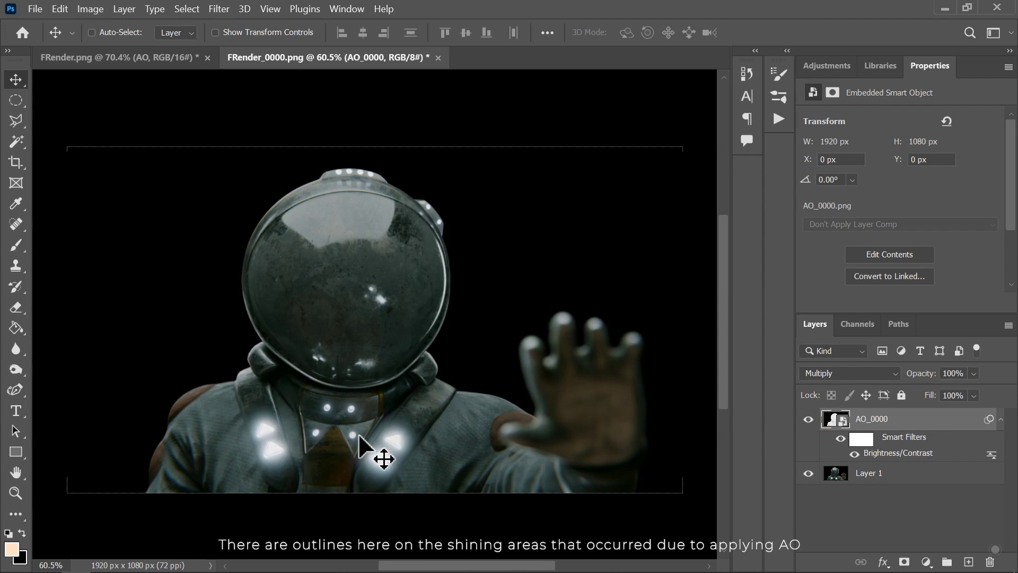
left_click(808, 419)
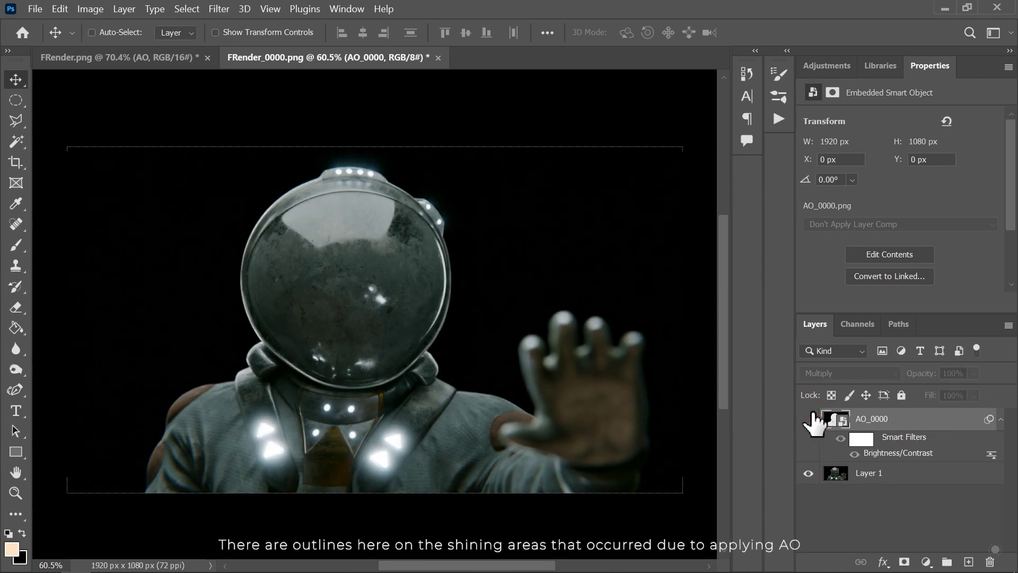
left_click(808, 419)
scroll(414, 466, "up", 1, "alt")
- Add a layer mask to AO_0000 and set up a black brush of about 189 px
left_click_drag(396, 467, 397, 457)
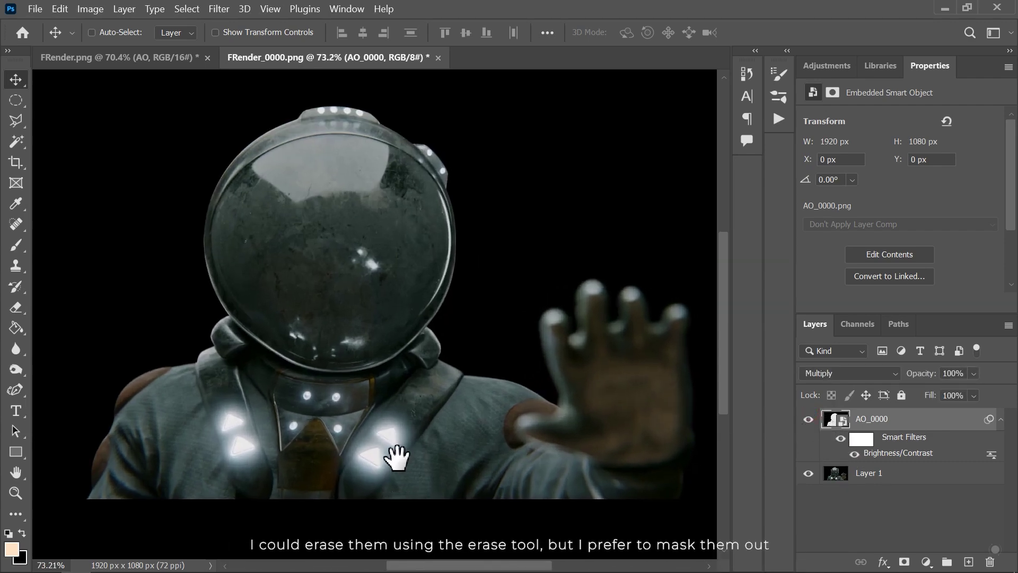
key("e")
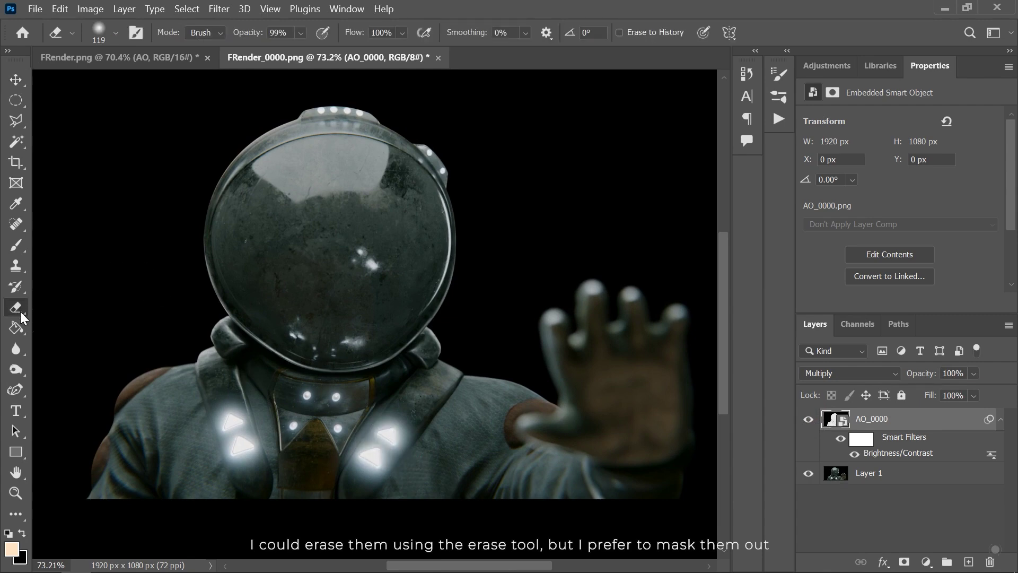
left_click(904, 561)
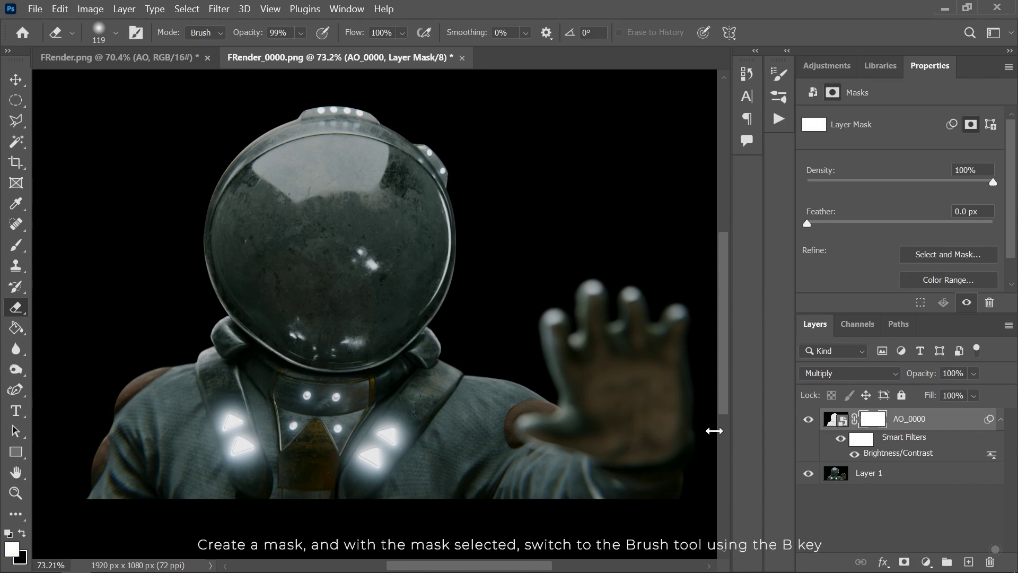
key("b")
scroll(409, 432, "up", 1)
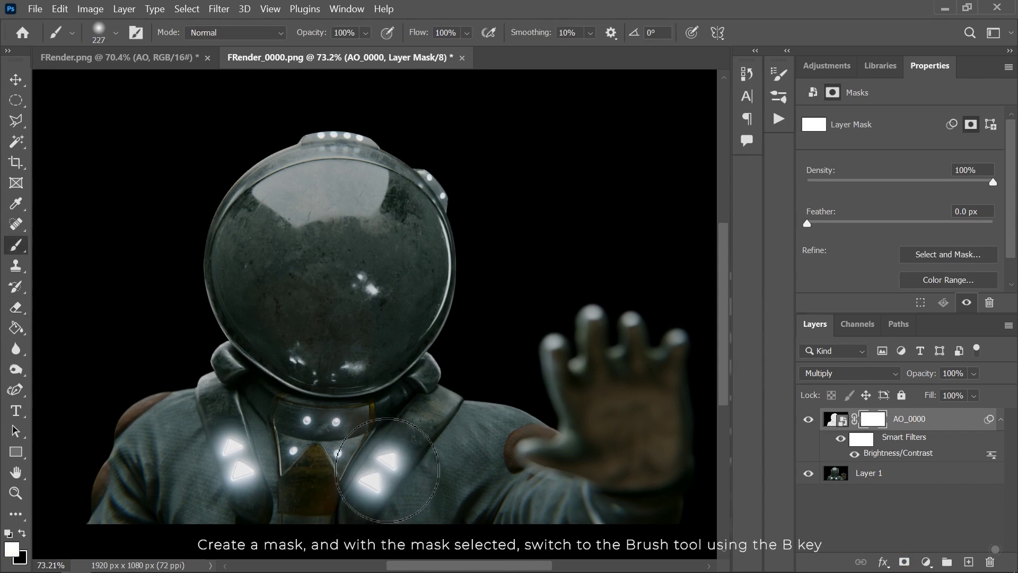
mouse_move(387, 470)
right_mouse_down("alt")
mouse_move(364, 466)
mouse_move(386, 495)
mouse_move(371, 475)
right_mouse_up("alt")
left_click(23, 534)
- Paint the mask black over the chest and helmet lights and along the figure's edges
left_click(386, 461)
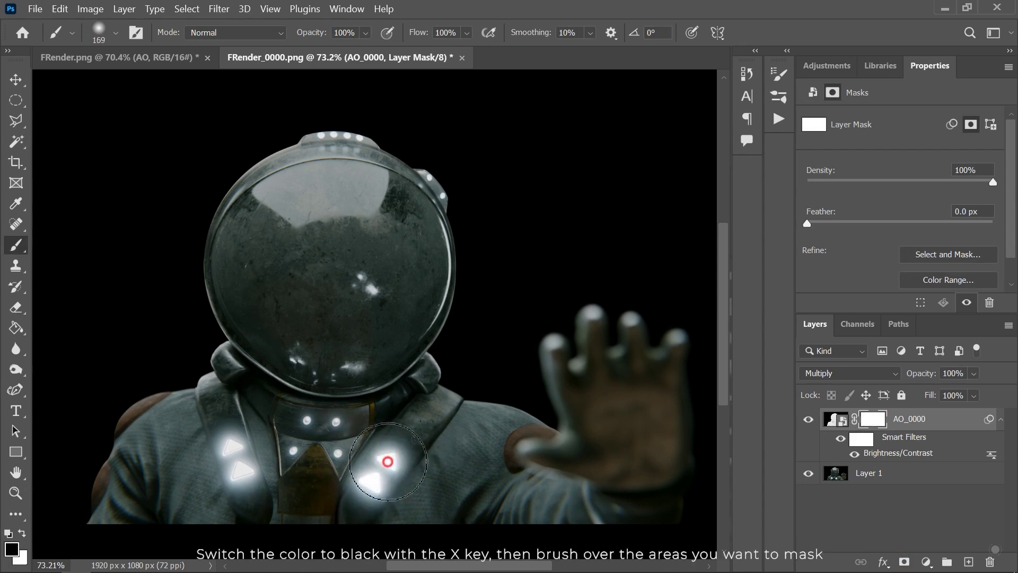
left_click(234, 450)
left_click(340, 449)
left_click_drag(318, 140, 366, 139)
left_click(431, 181)
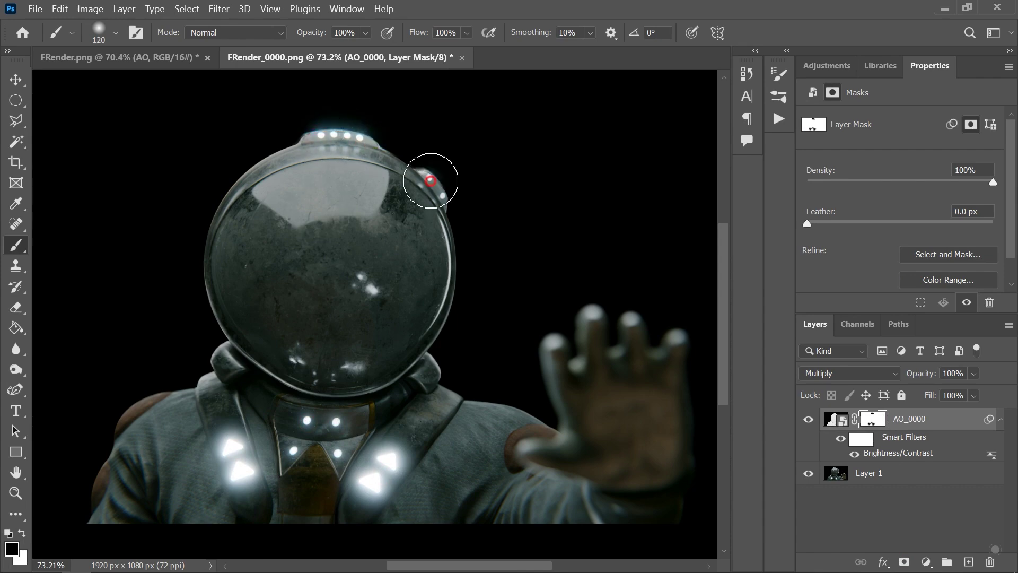
right_click_drag(98, 456, 81, 454, "alt")
mouse_move(81, 454)
left_mouse_down()
mouse_move(137, 396)
mouse_move(214, 352)
mouse_move(254, 156)
mouse_move(287, 144)
left_mouse_up()
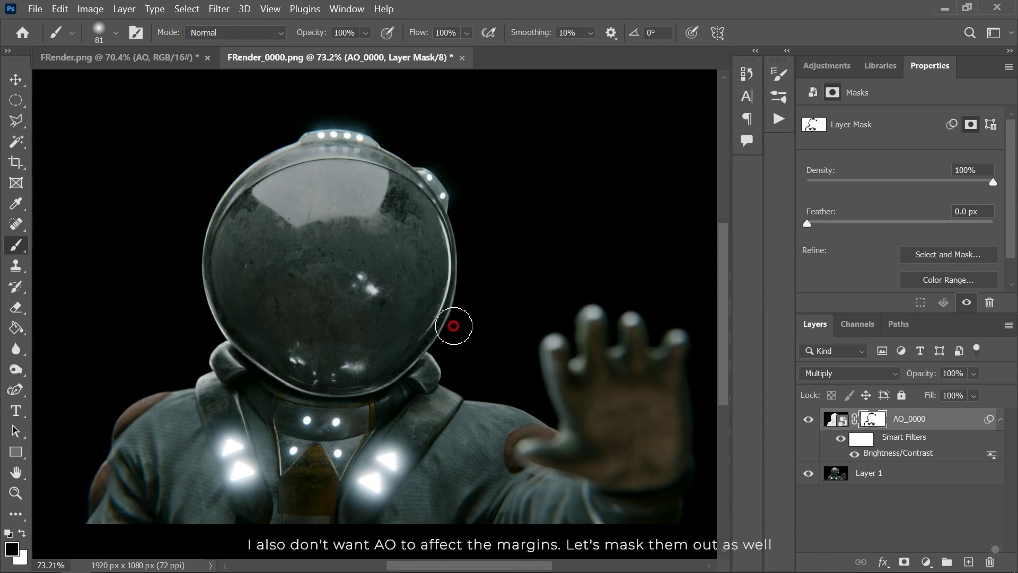
mouse_move(542, 426)
left_mouse_down()
mouse_move(629, 312)
mouse_move(687, 385)
mouse_move(679, 509)
left_mouse_up()
- Switch to the Move tool and toggle AO_0000 to compare the masked result
key("x")
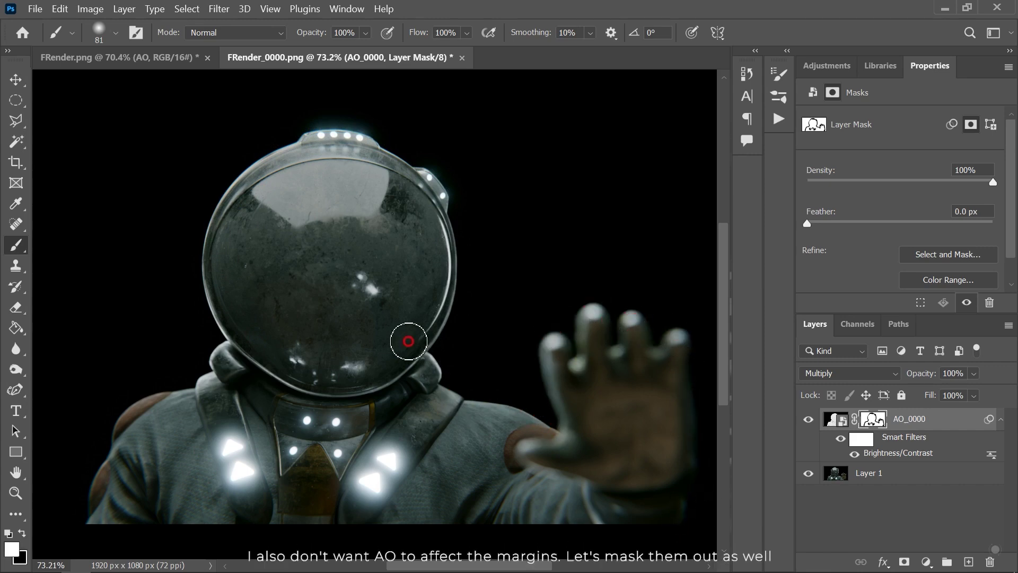
key("x")
key("v")
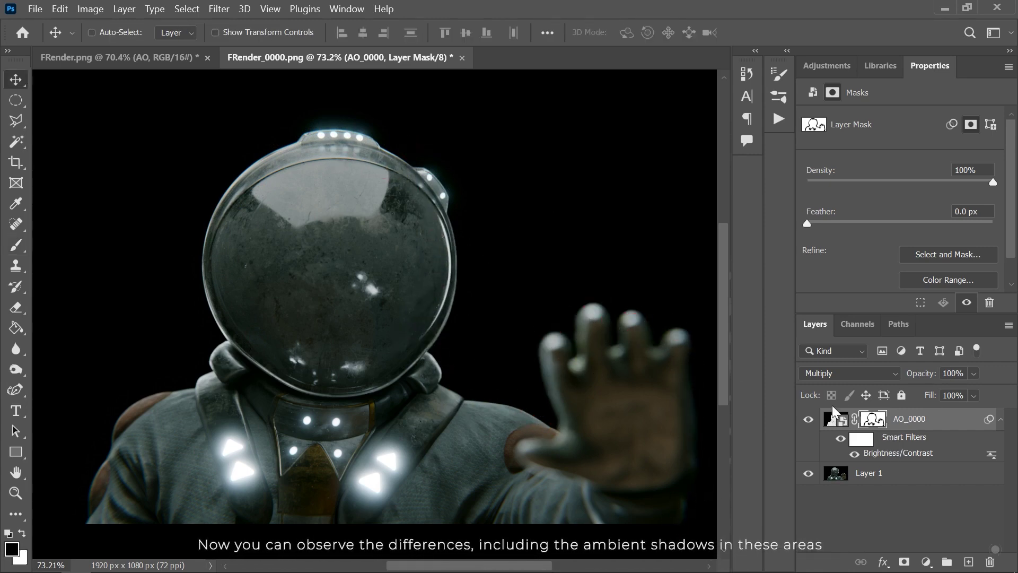
left_click(807, 420)
left_click(807, 419)
left_click(807, 419)
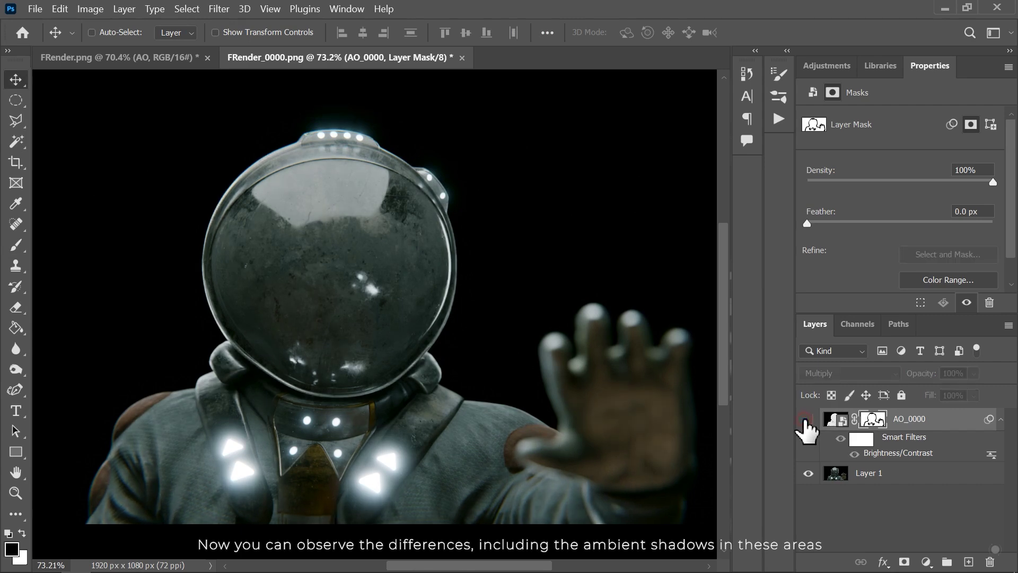
left_click(807, 420)
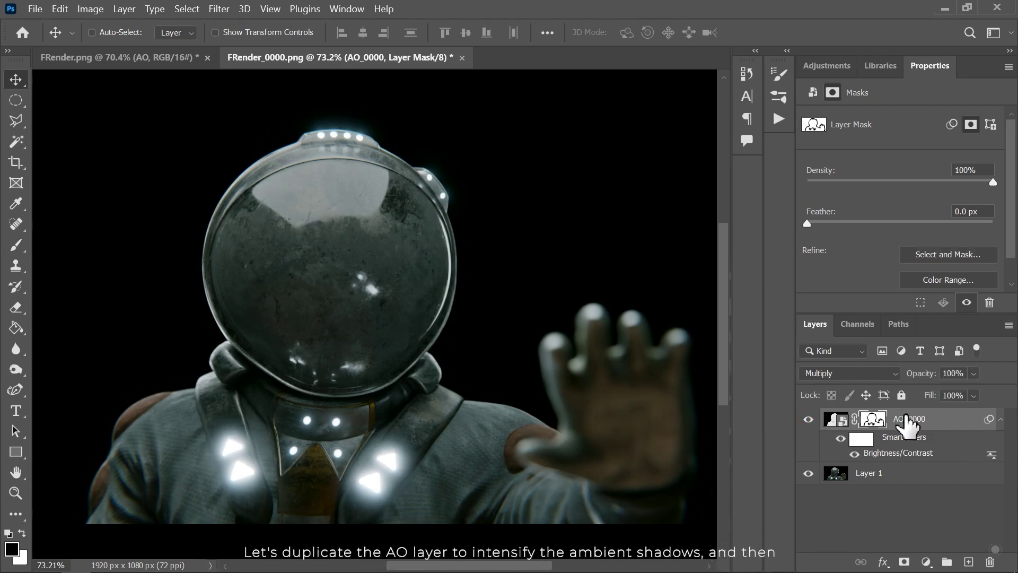
- Duplicate AO_0000 and group both copies into a group named AO
left_click_drag(905, 423, 966, 547)
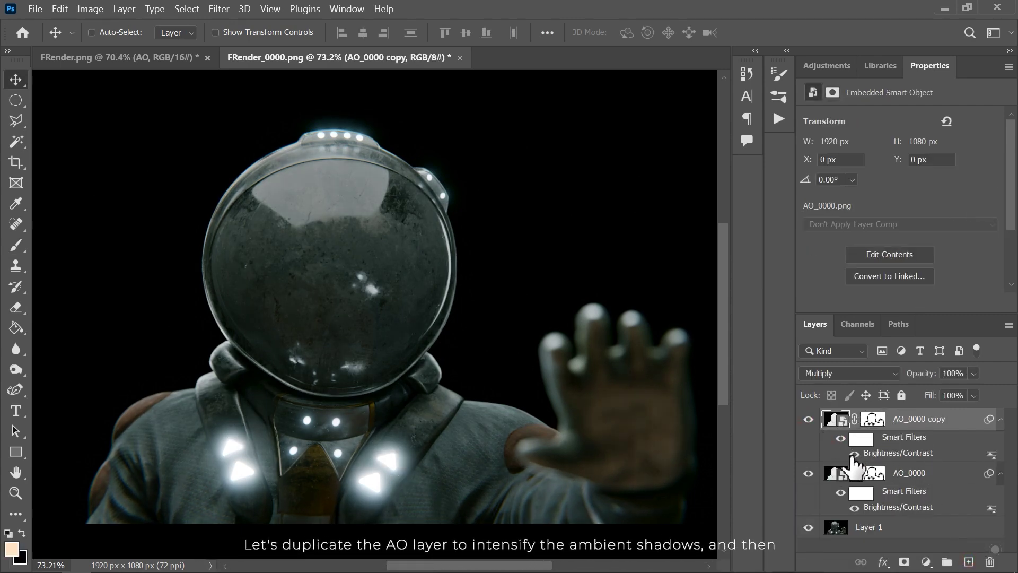
left_click(926, 478, "ctrl")
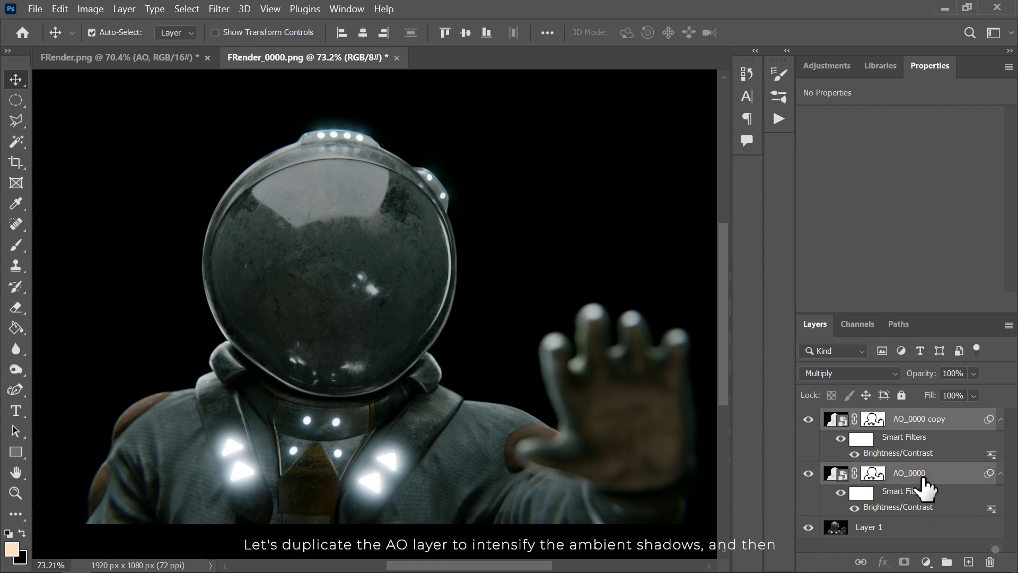
key("ctrl+g")
double_click(868, 418)
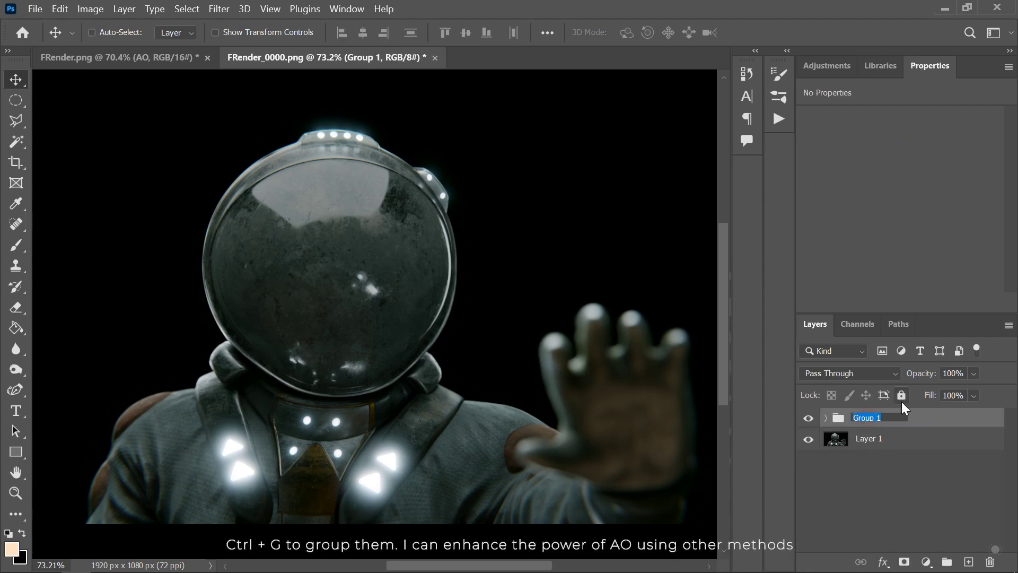
type("AO")
key("Return")
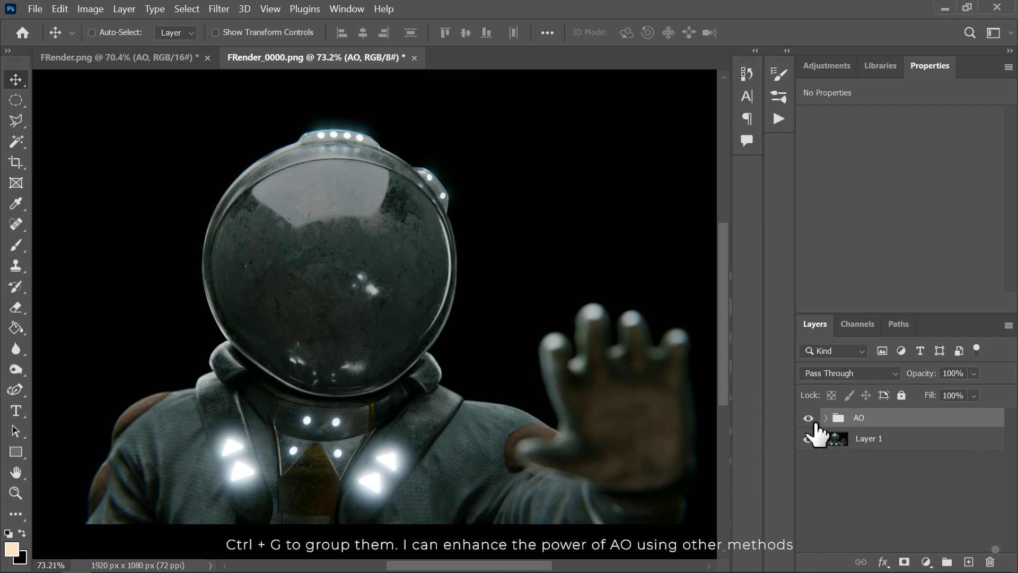
- Set the AO group's opacity to 80%, comparing it on and off
left_click(810, 419)
left_click(808, 418)
left_click(808, 419)
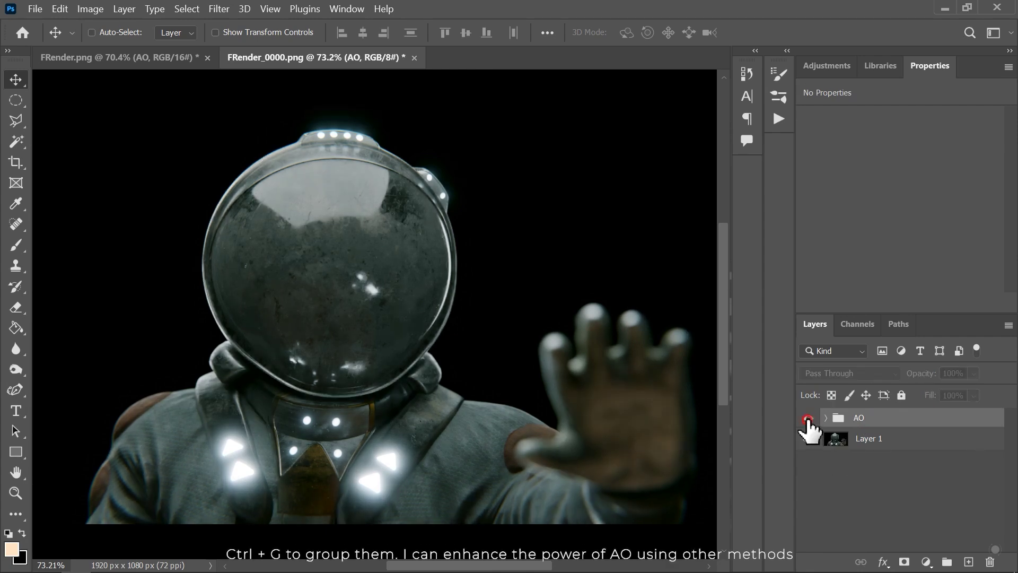
left_click(808, 419)
left_click(808, 419)
left_click(808, 419)
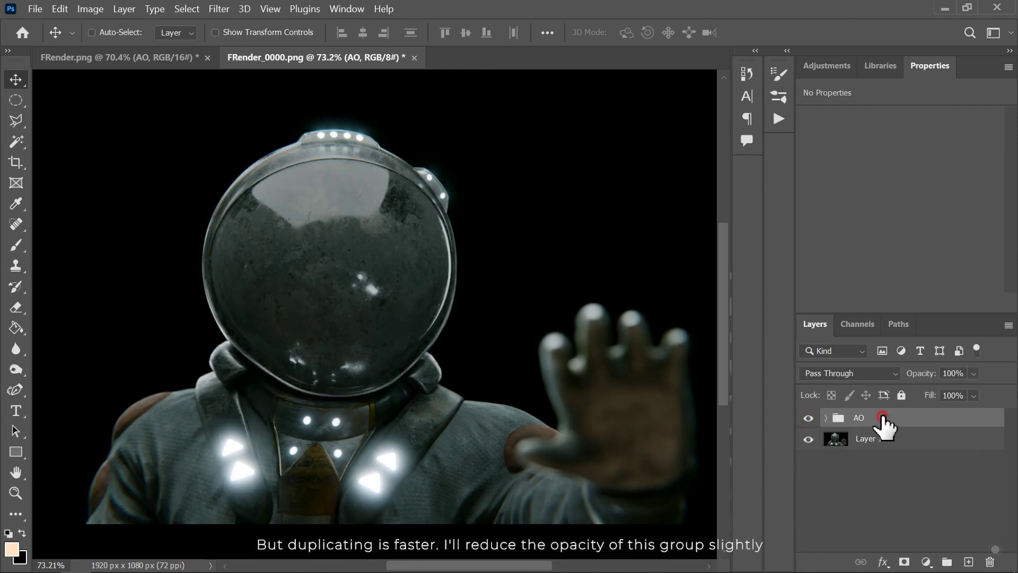
type("80")
left_click(808, 419)
left_click(808, 419)
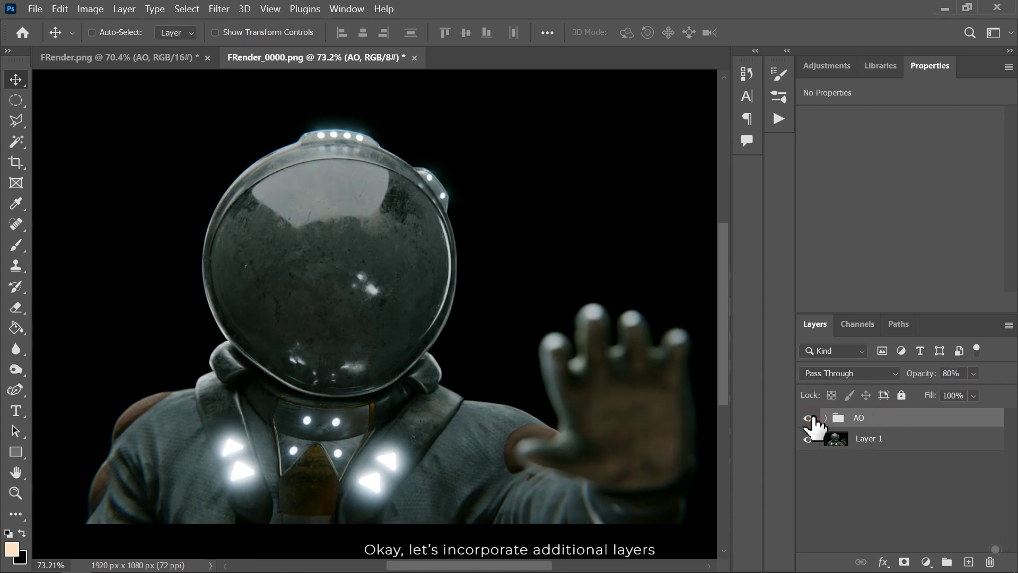
scroll(479, 321, "down", 2, "alt")
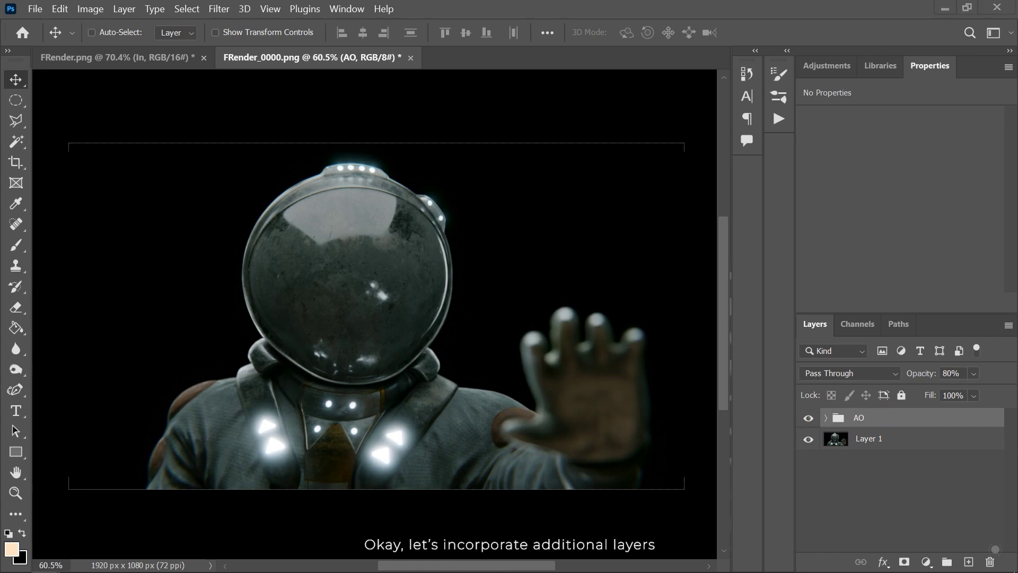
- Place DifInd_0000.png as a layer and apply a 2-pixel Gaussian Blur
left_click_drag(352, 210, 380, 283)
key("Return")
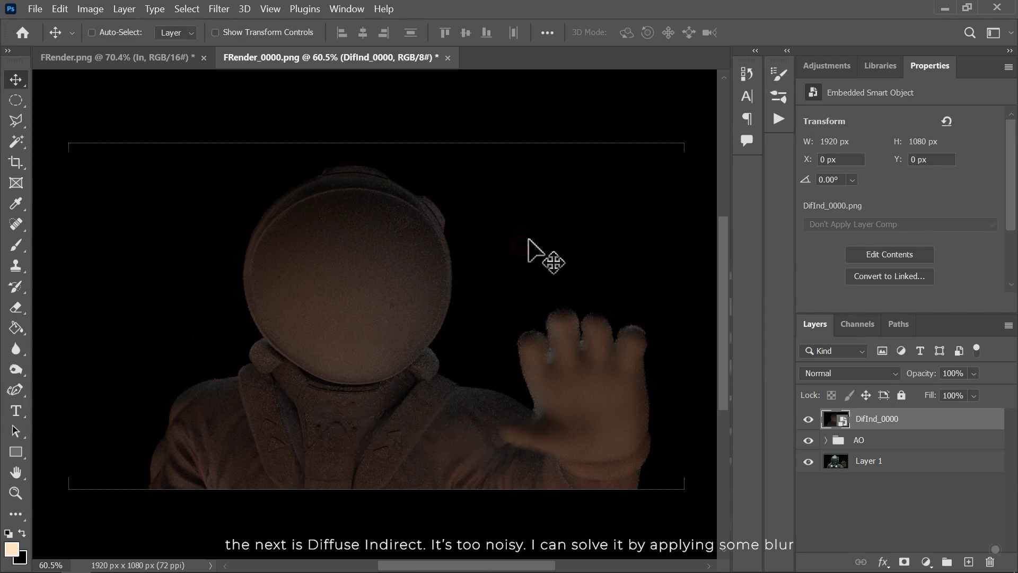
left_click(217, 10)
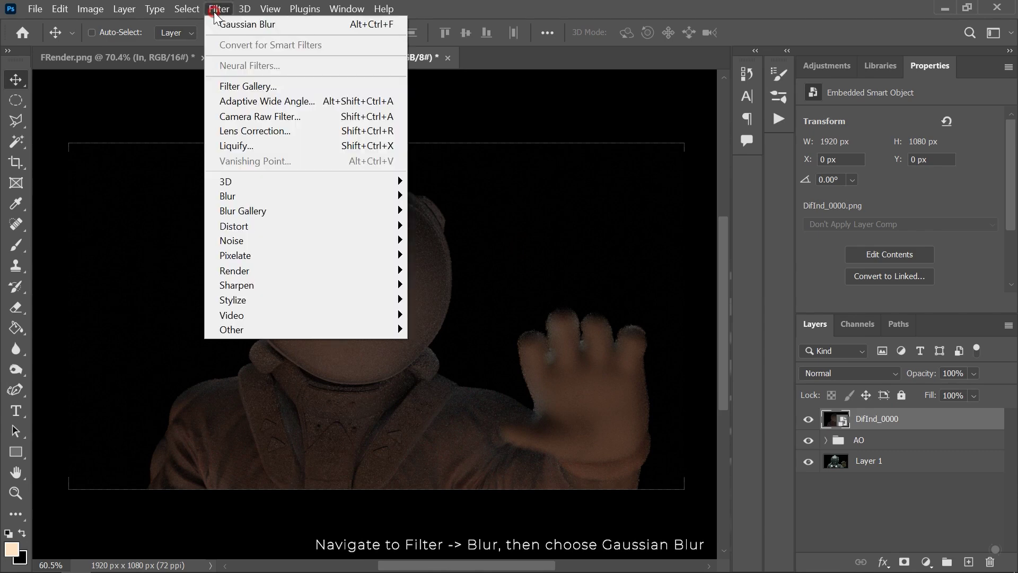
left_click(243, 196)
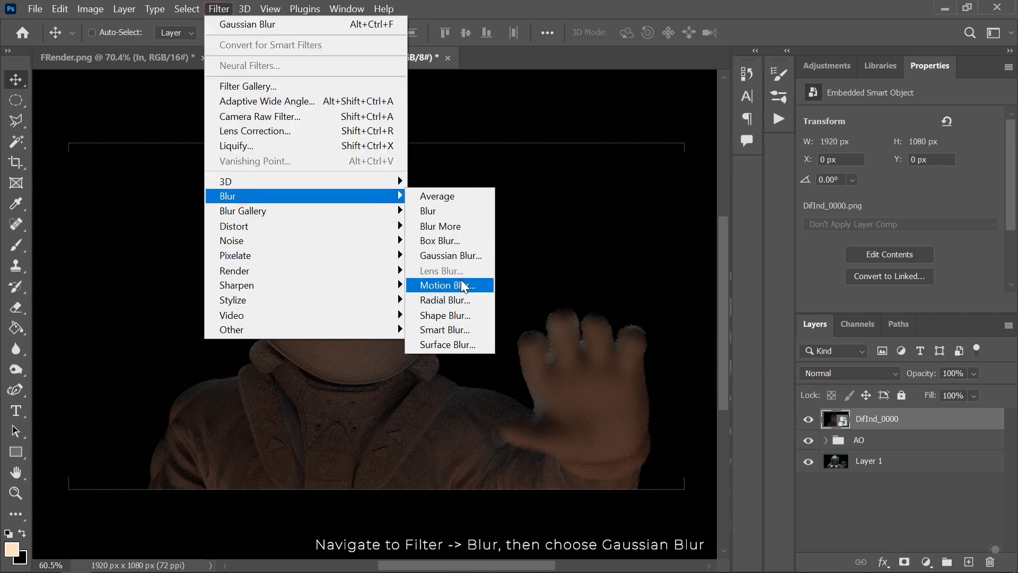
left_click(434, 255)
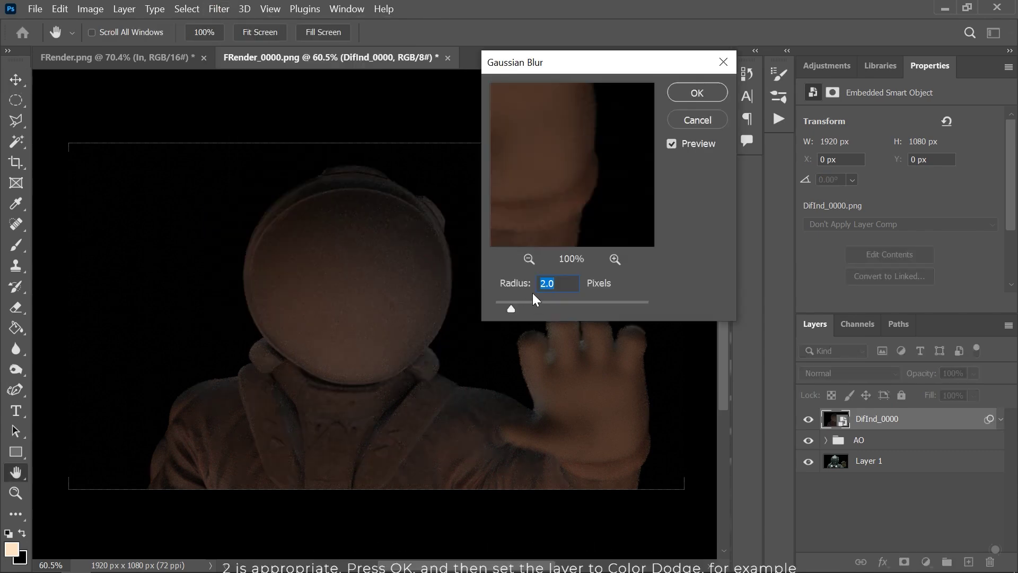
left_click(684, 93)
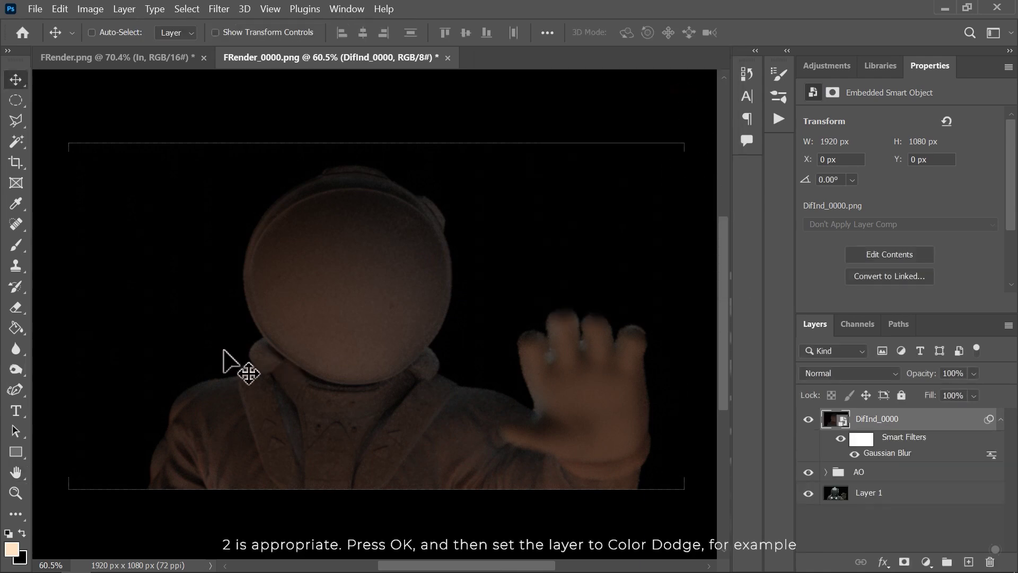
- Blend DifInd_0000 in Color Dodge and toggle it to compare
left_click(887, 378)
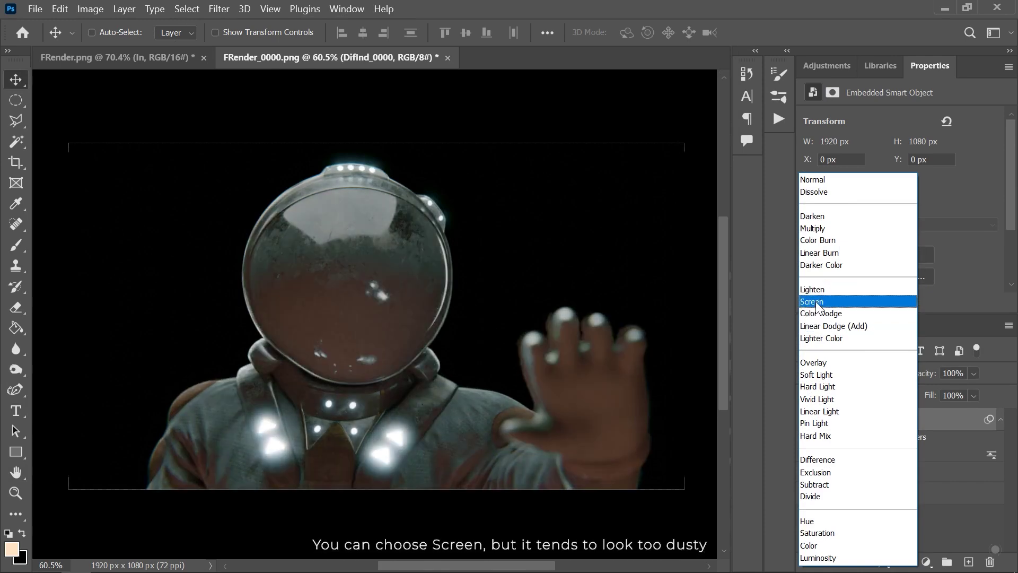
left_click(820, 313)
left_click(808, 420)
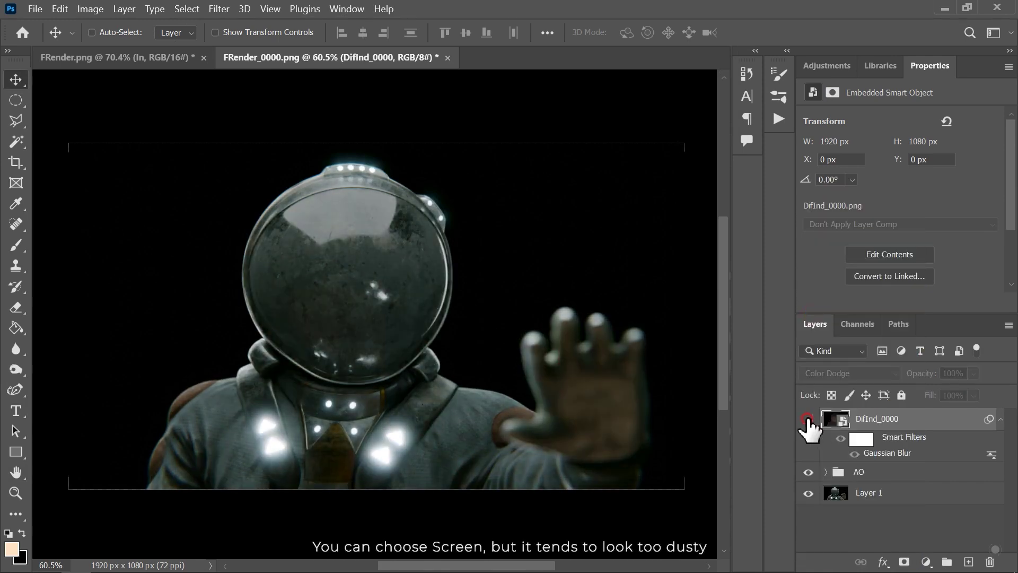
left_click(809, 419)
left_click(808, 420)
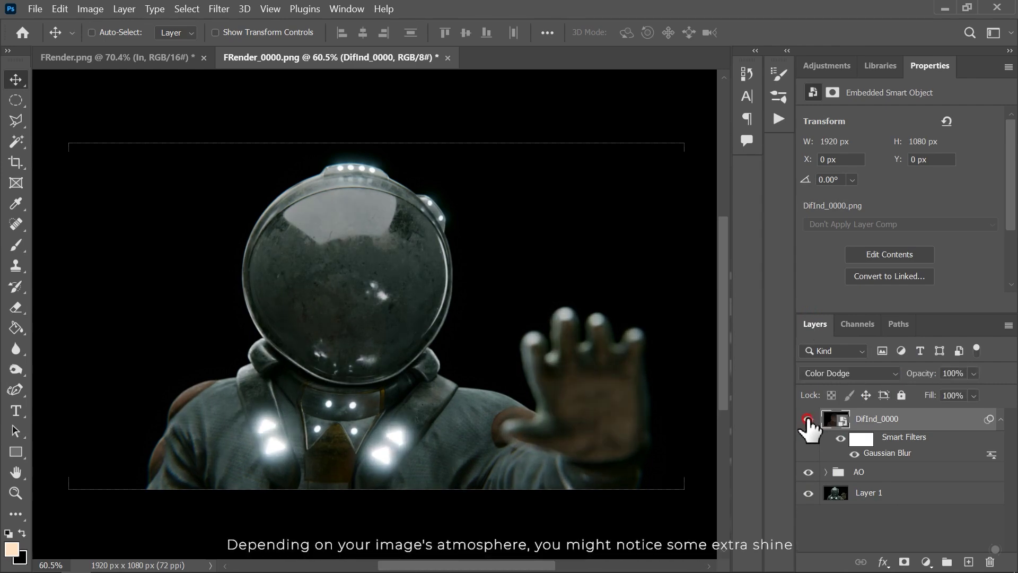
left_click(808, 420)
left_click(809, 420)
left_click(809, 420)
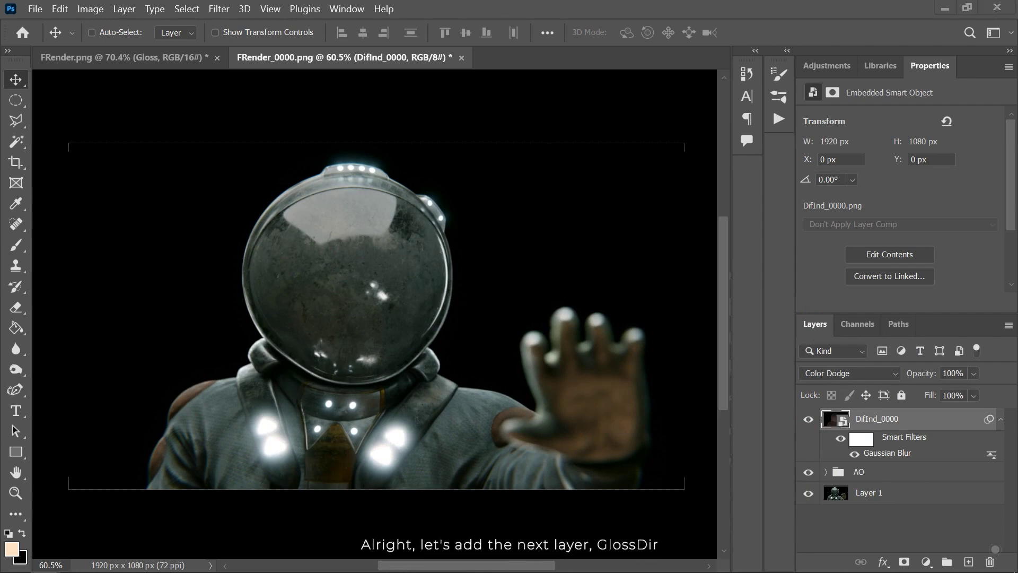
- Place the GlossDir_0000 layer and apply a 2-pixel Gaussian Blur
key("Return")
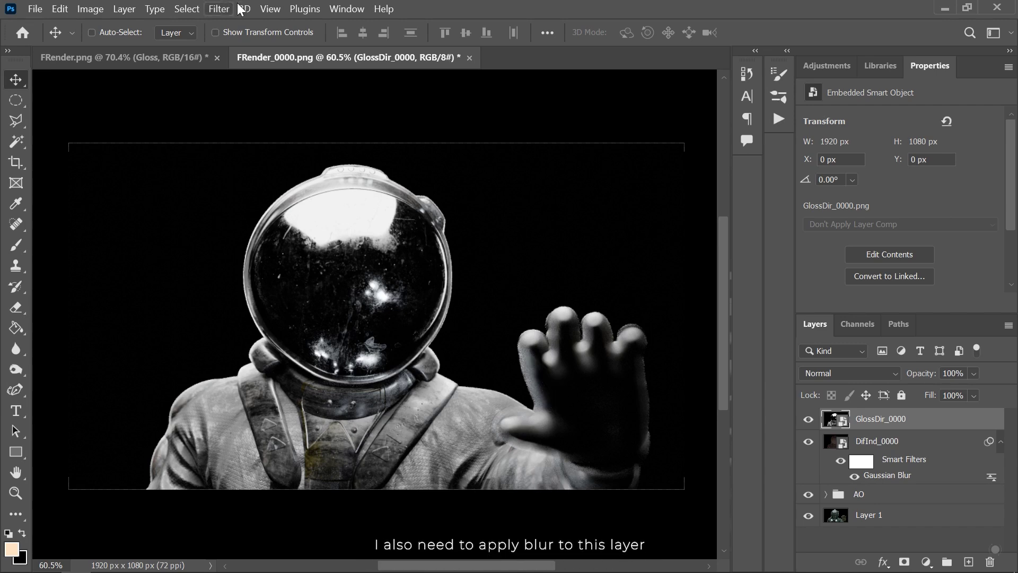
left_click(219, 9)
mouse_move(252, 197)
left_click(446, 260)
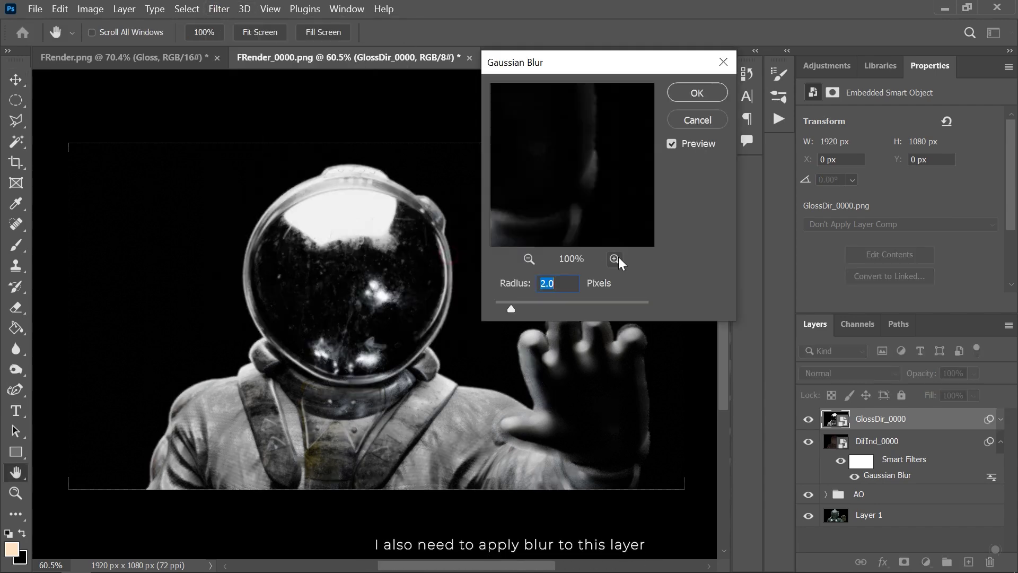
left_click(690, 94)
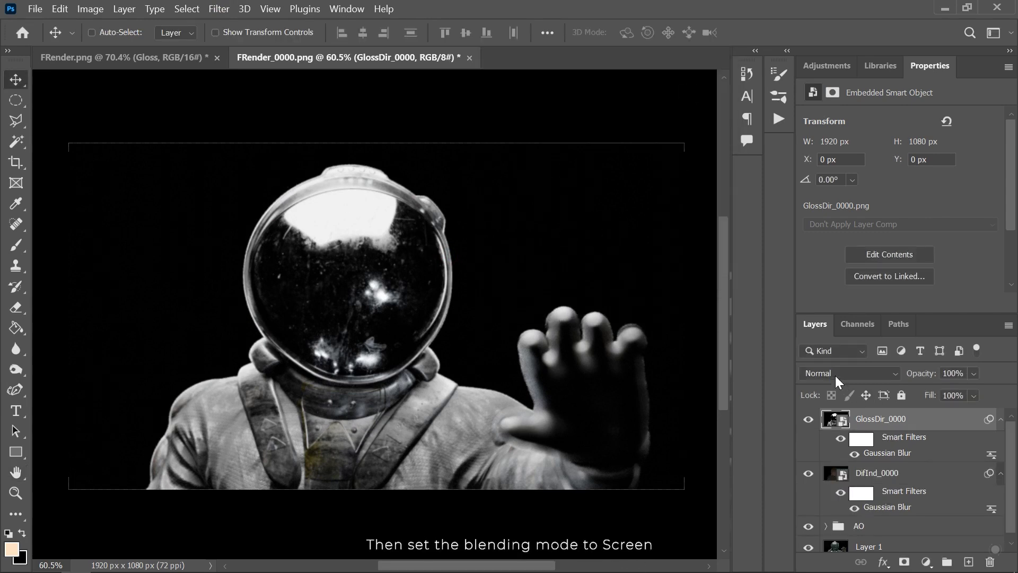
- Blend GlossDir_0000 in Screen at 20% opacity, comparing it on and off
left_click(835, 374)
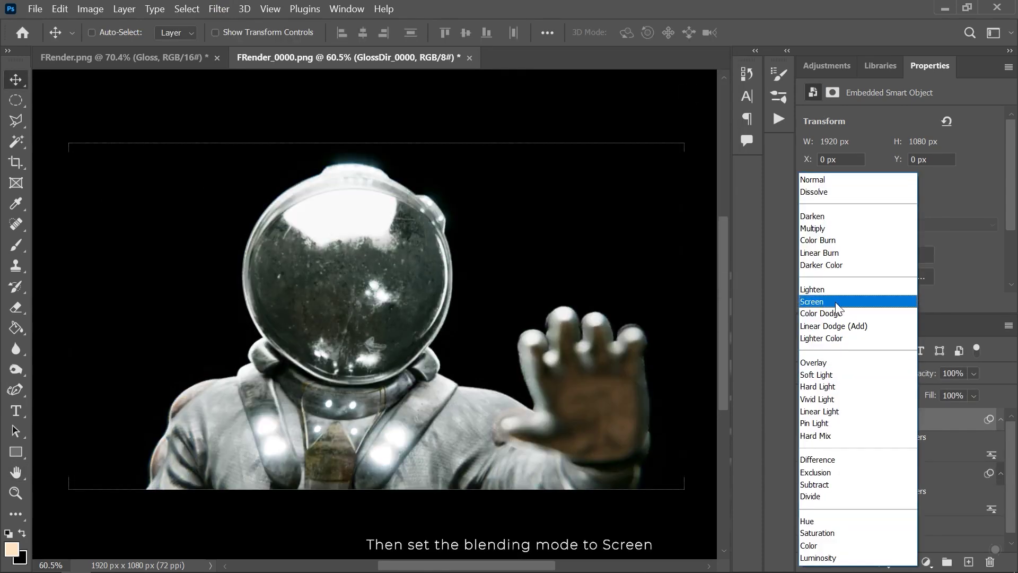
left_click(837, 301)
left_click(809, 419)
left_click(809, 419)
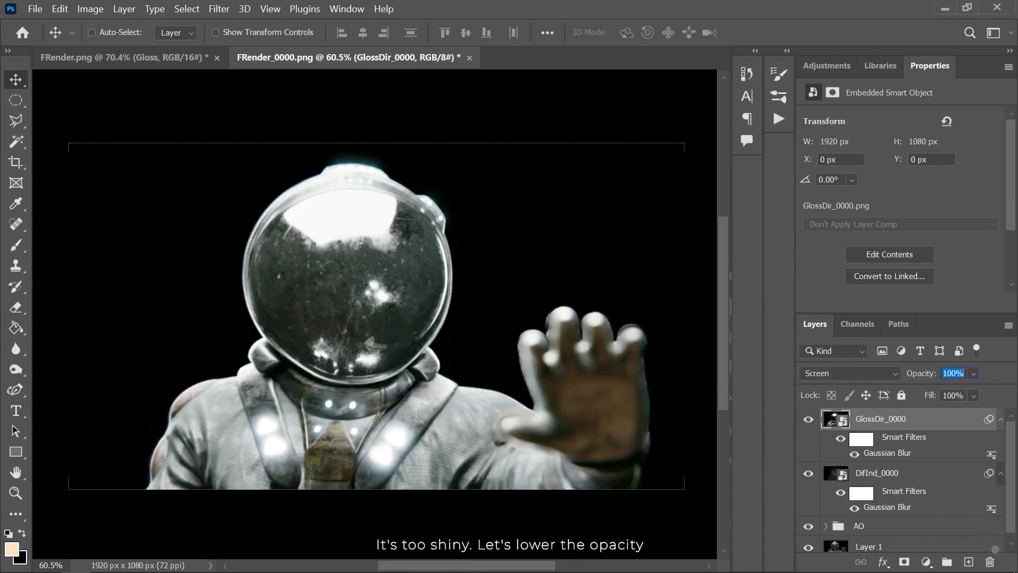
type("20")
key("Return")
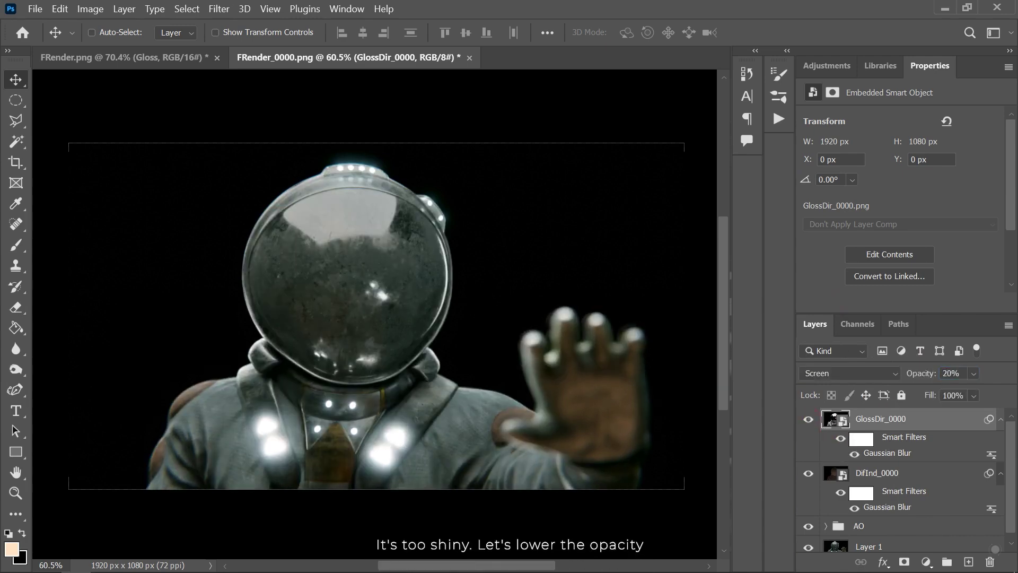
left_click(808, 419)
left_click(809, 419)
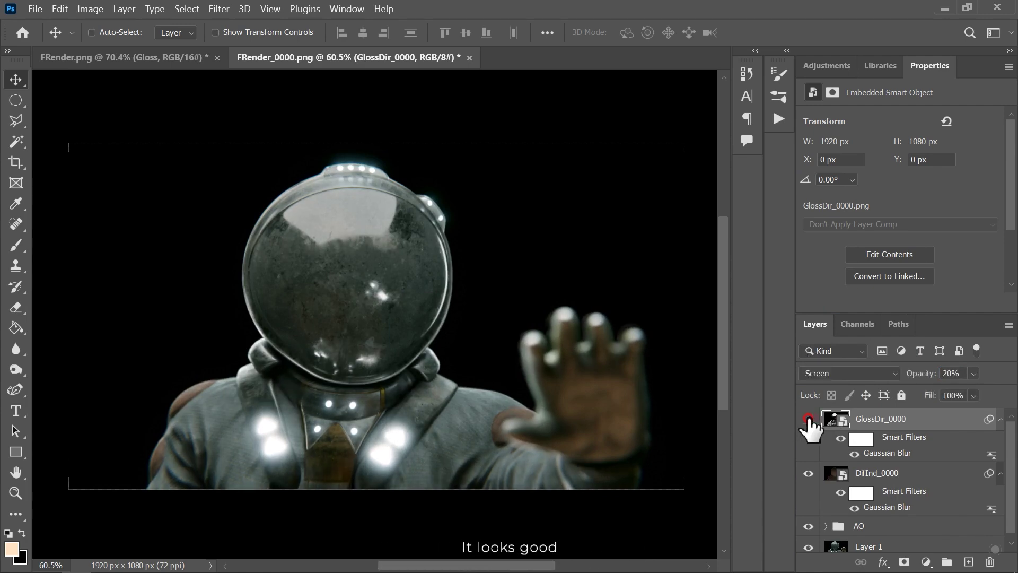
left_click(809, 419)
left_click(809, 419)
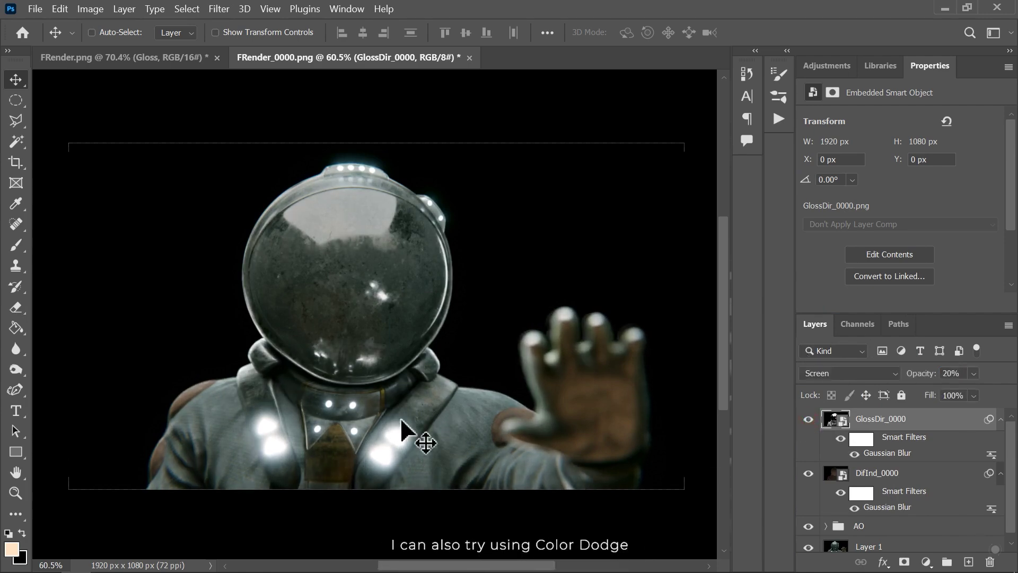
- Switch GlossDir_0000 to Color Dodge and toggle it to judge the effect
left_click(848, 373)
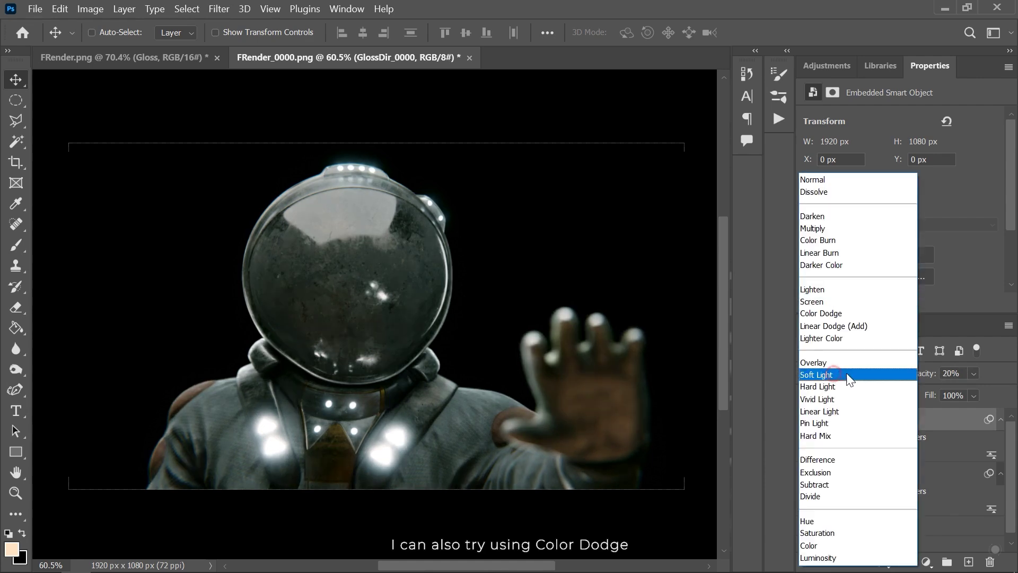
left_click(824, 313)
left_click(809, 419)
left_click(808, 419)
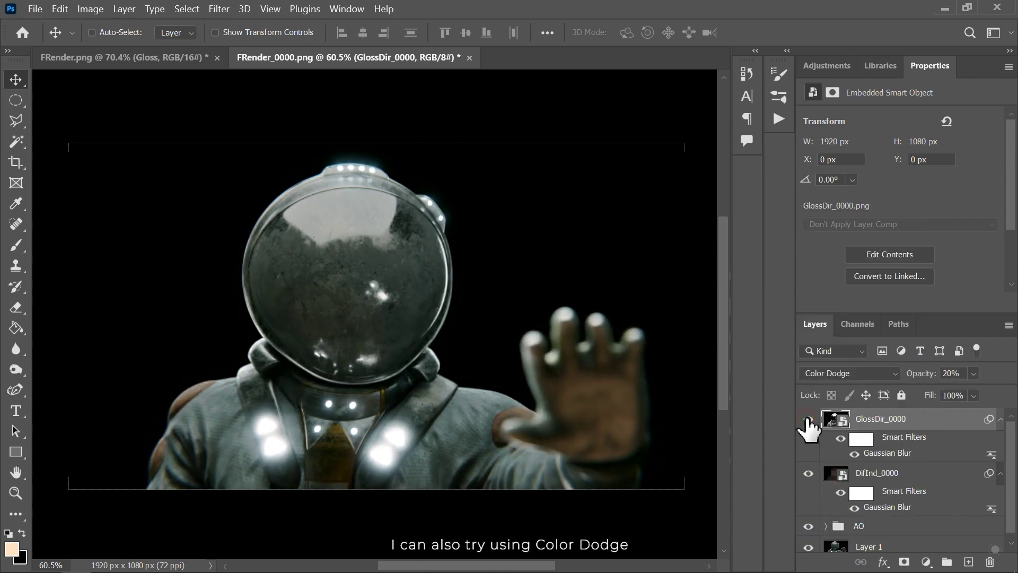
left_click(808, 418)
left_click(809, 419)
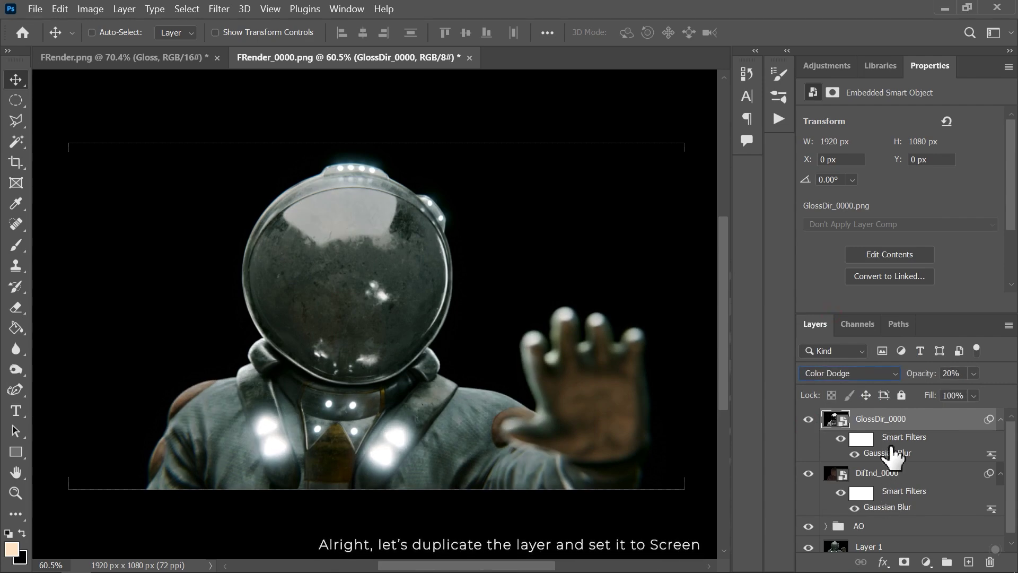
- Duplicate GlossDir_0000, set the copy to Screen, and group both gloss layers
left_click_drag(896, 427, 969, 561)
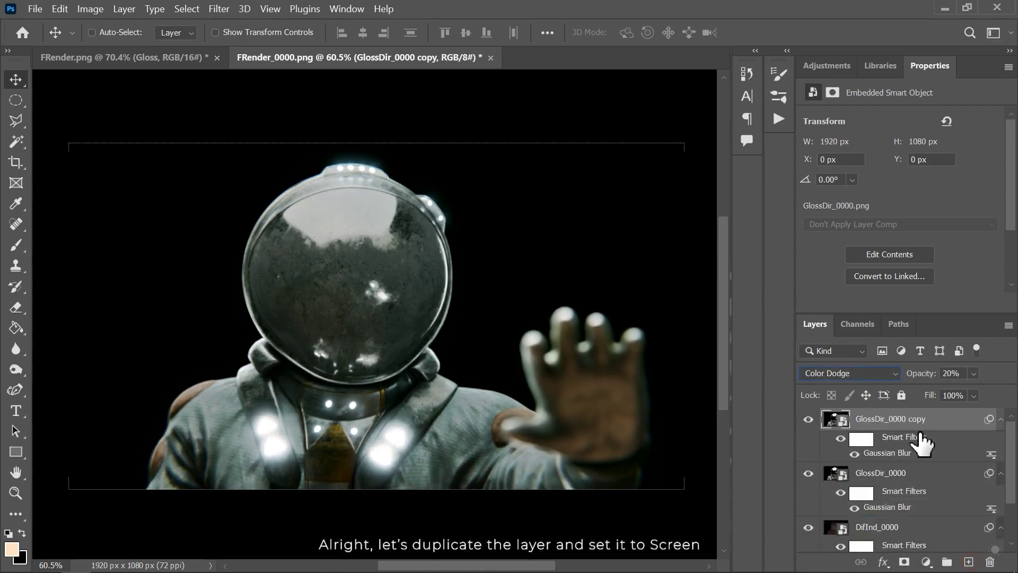
left_click(831, 366)
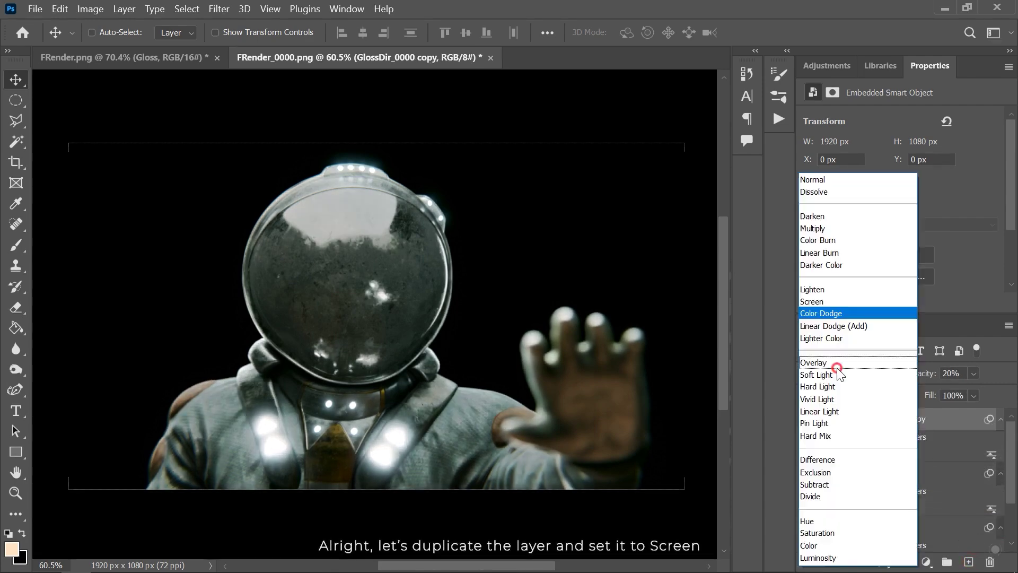
left_click(823, 290)
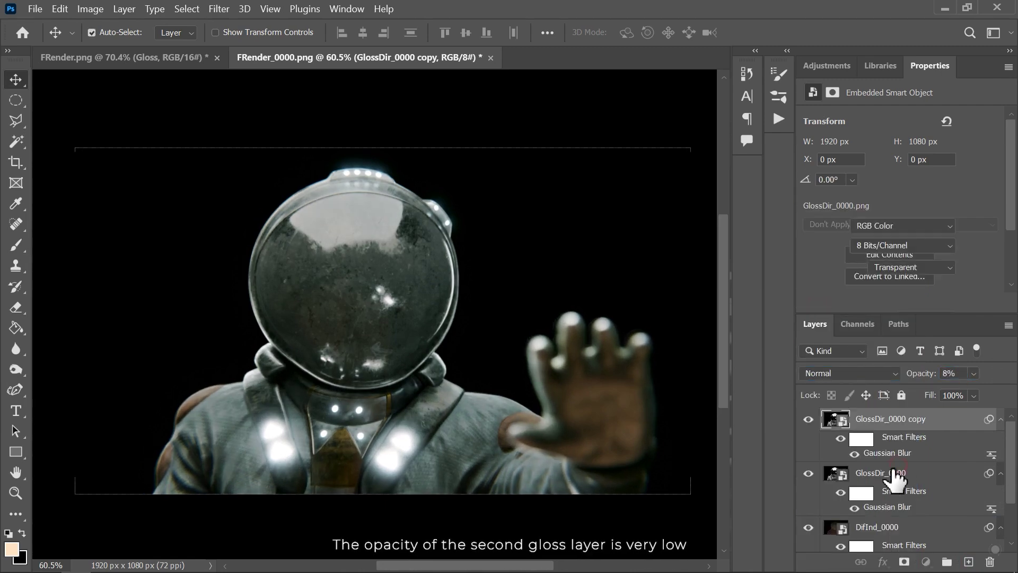
left_click(885, 451)
left_click(885, 477)
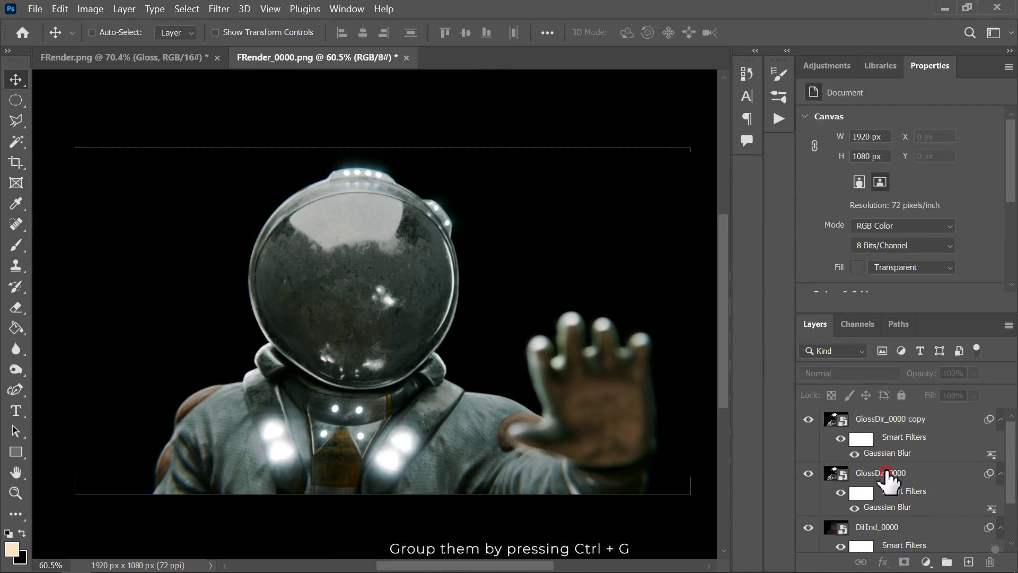
left_click(881, 422, "shift")
key("ctrl+g")
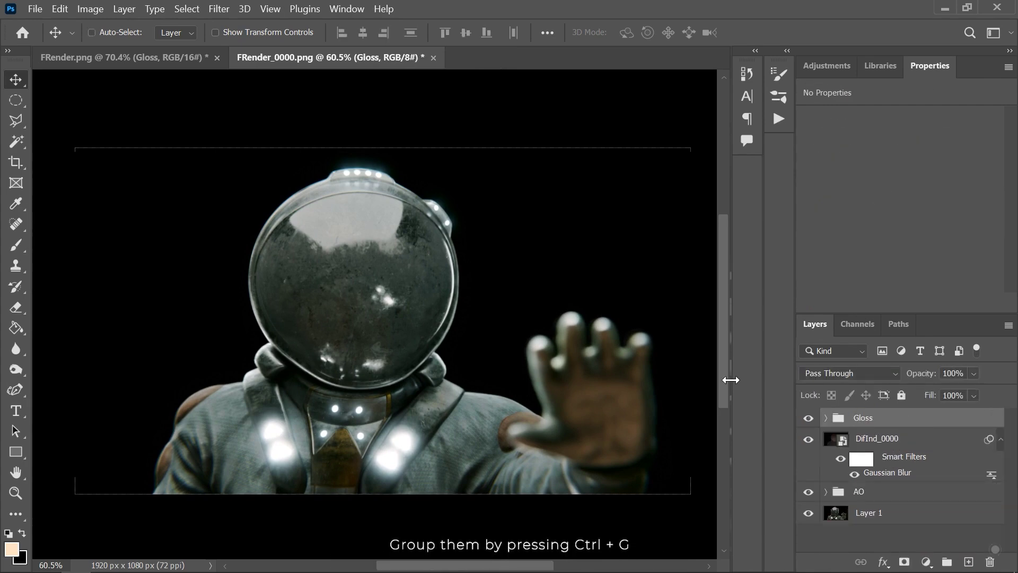
- Place the GlossIn_0000 pass on the canvas and apply a Gaussian Blur to it
left_click(338, 377)
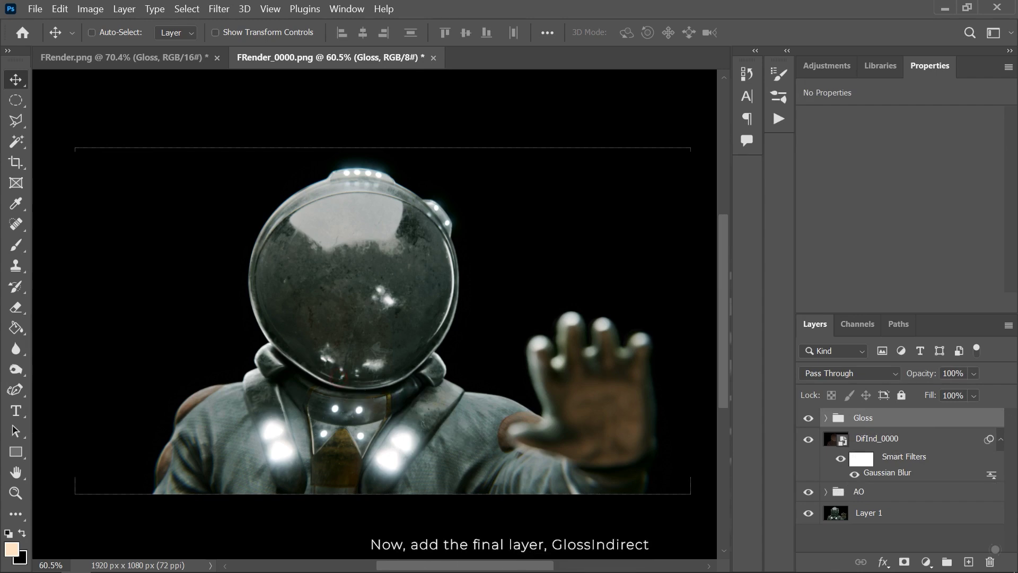
left_click_drag(444, 228, 420, 277)
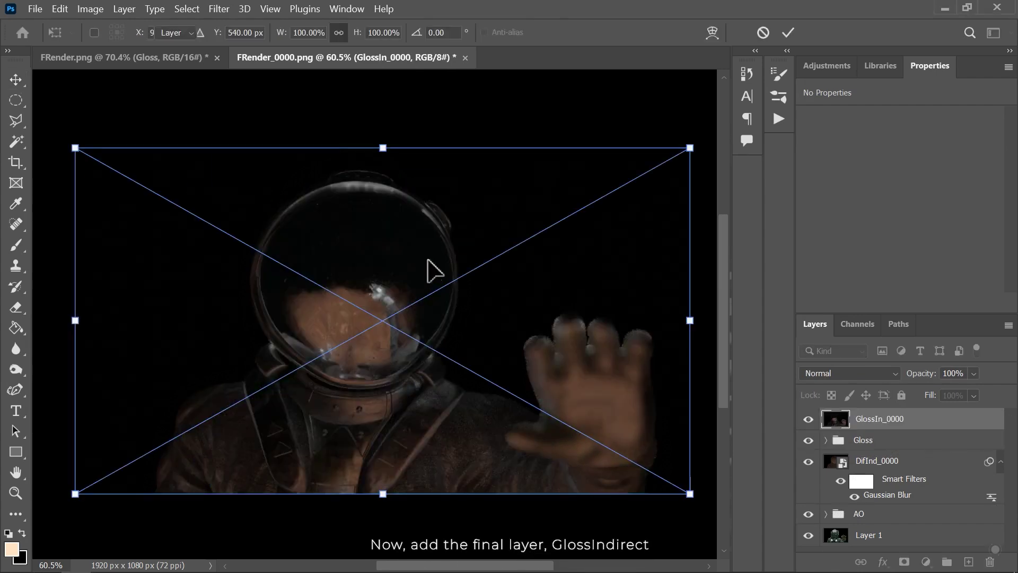
key("Return")
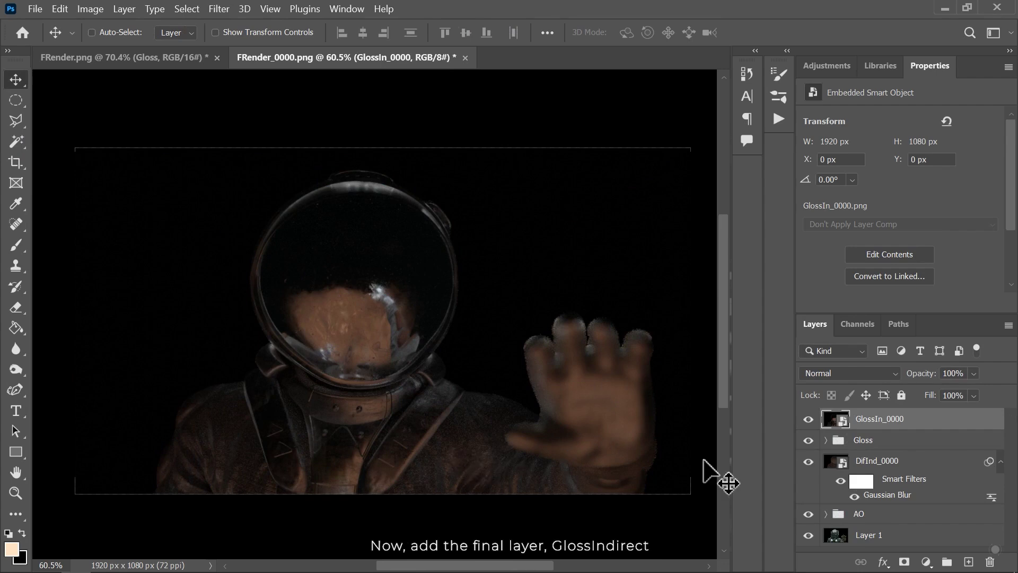
left_click(219, 9)
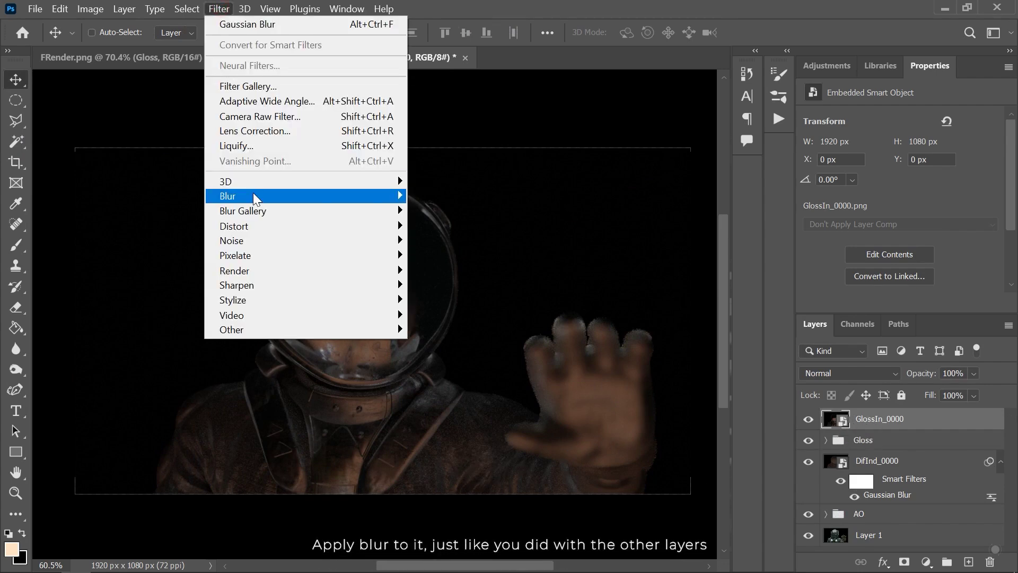
mouse_move(284, 195)
left_click(440, 250)
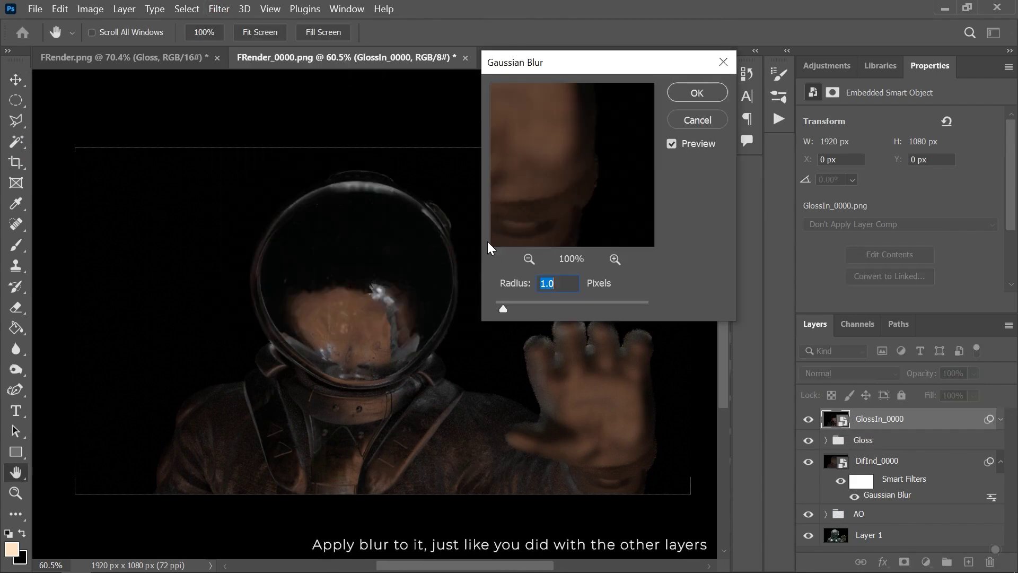
key("Return")
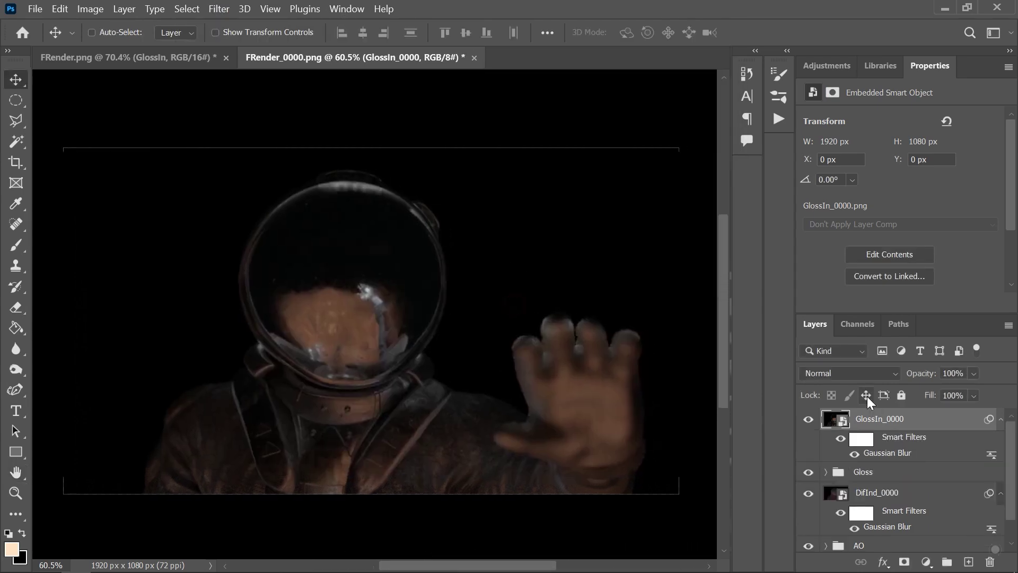
- Set the GlossIn_0000 layer to Color Dodge blend mode at 40% opacity
left_click(849, 372)
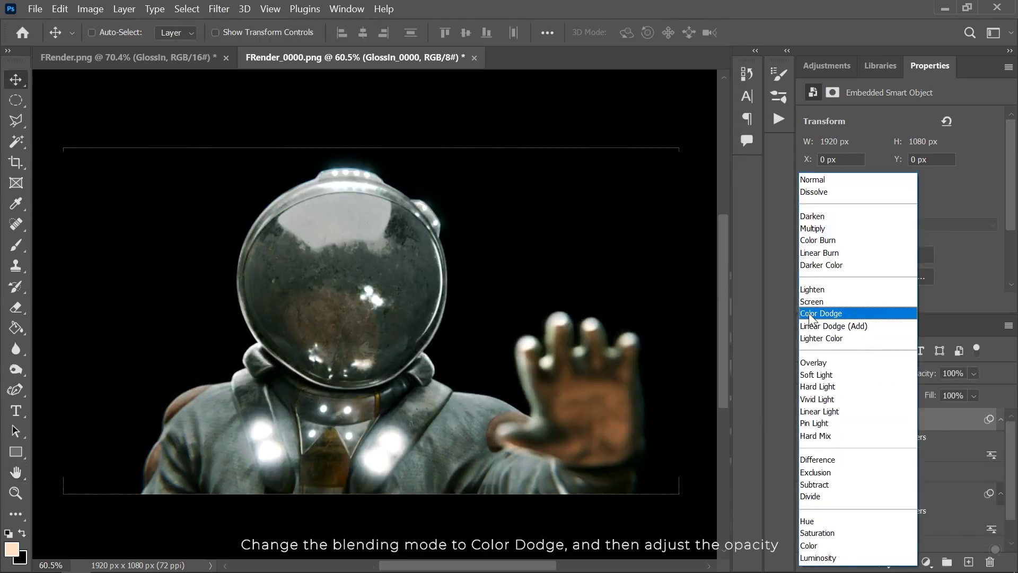
left_click(809, 313)
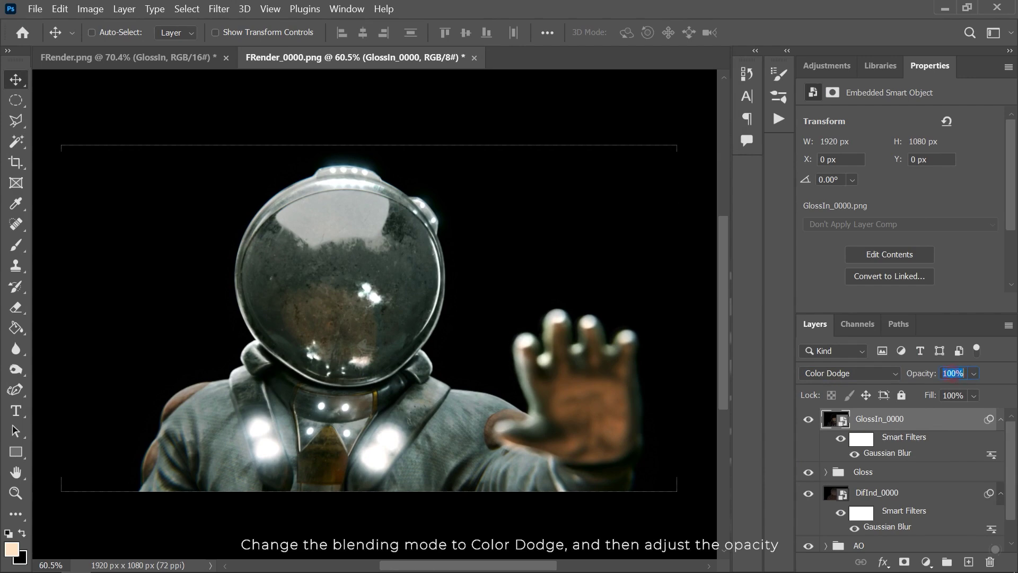
type("50")
key("Return")
left_click(808, 419)
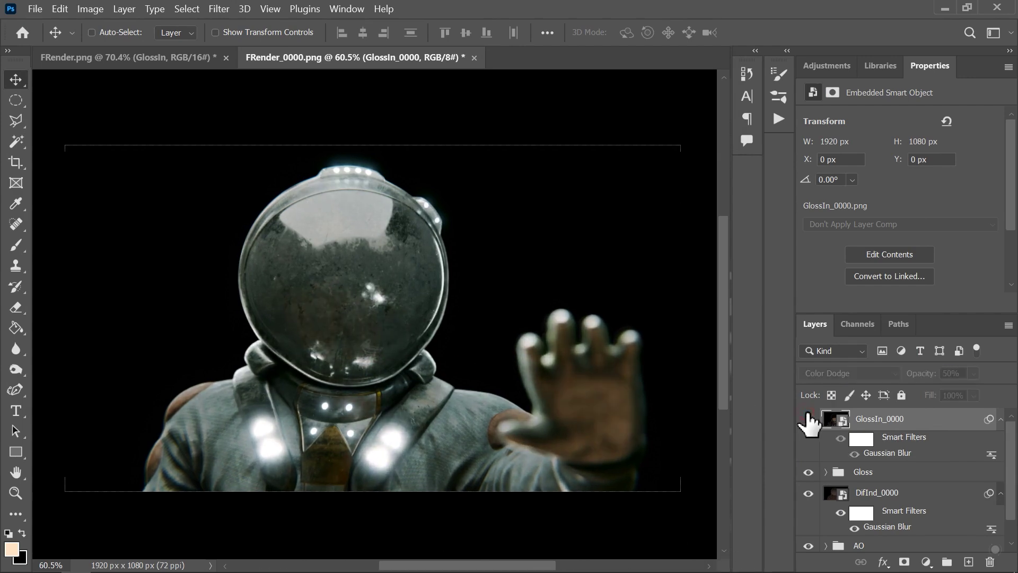
left_click(808, 419)
left_click(951, 373)
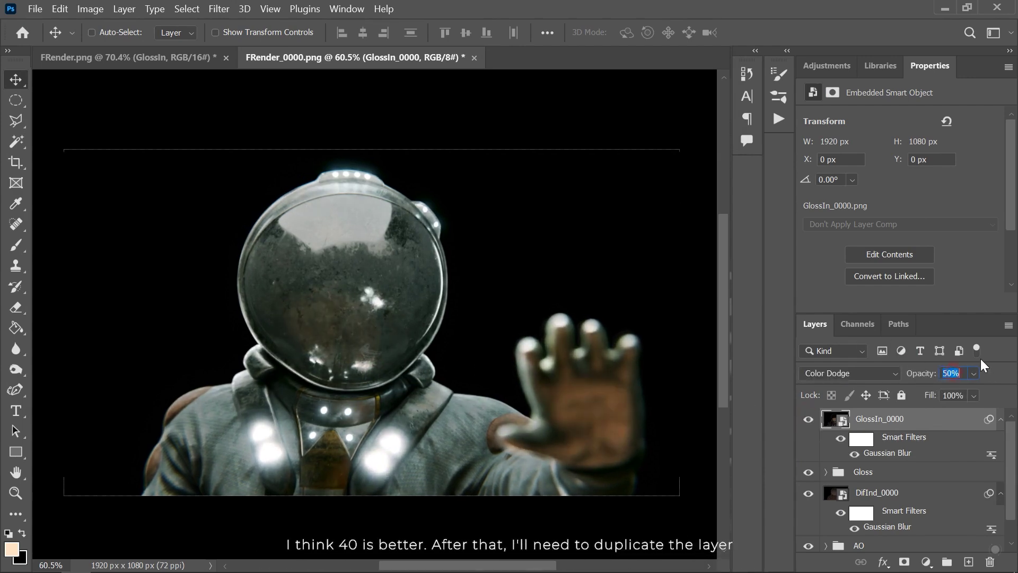
type("40")
key("Return")
- Duplicate it as a Screen-blended copy at 15% opacity and group both GlossIn layers
left_click_drag(918, 426, 968, 561)
left_click(848, 372)
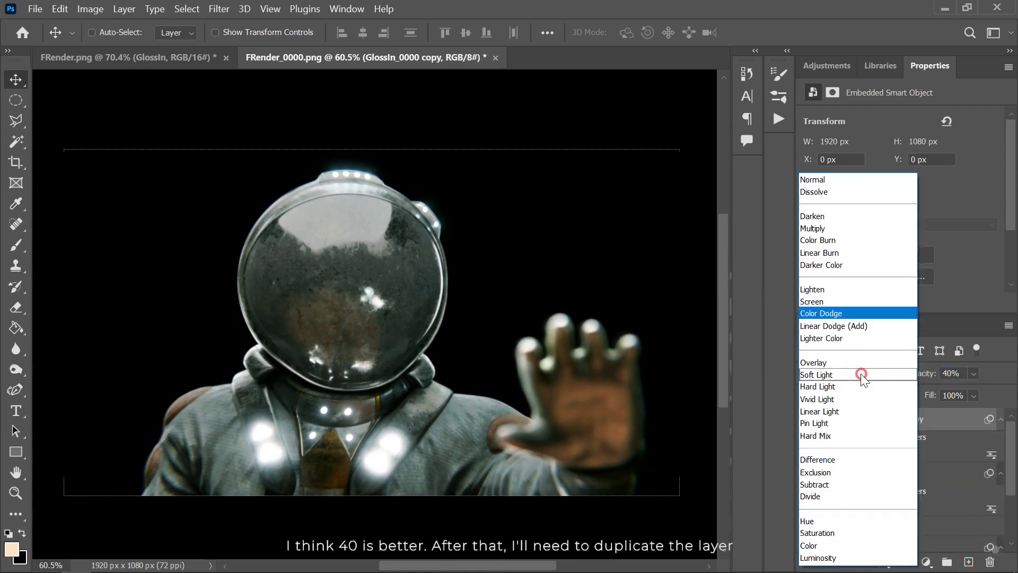
left_click(832, 301)
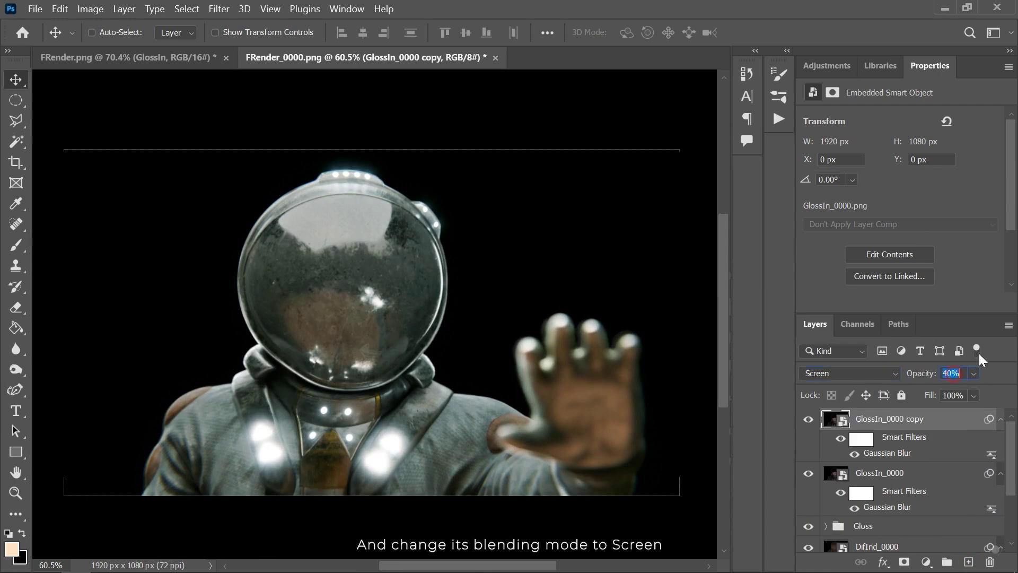
type("20")
key("Return")
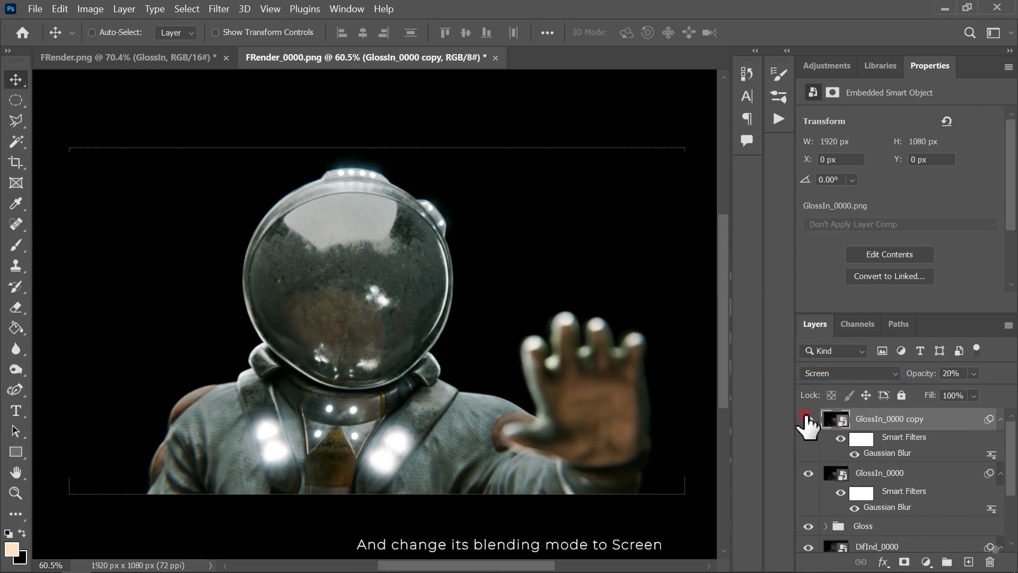
left_click(806, 420)
left_click(805, 420)
left_click(951, 374)
type("15")
key("Return")
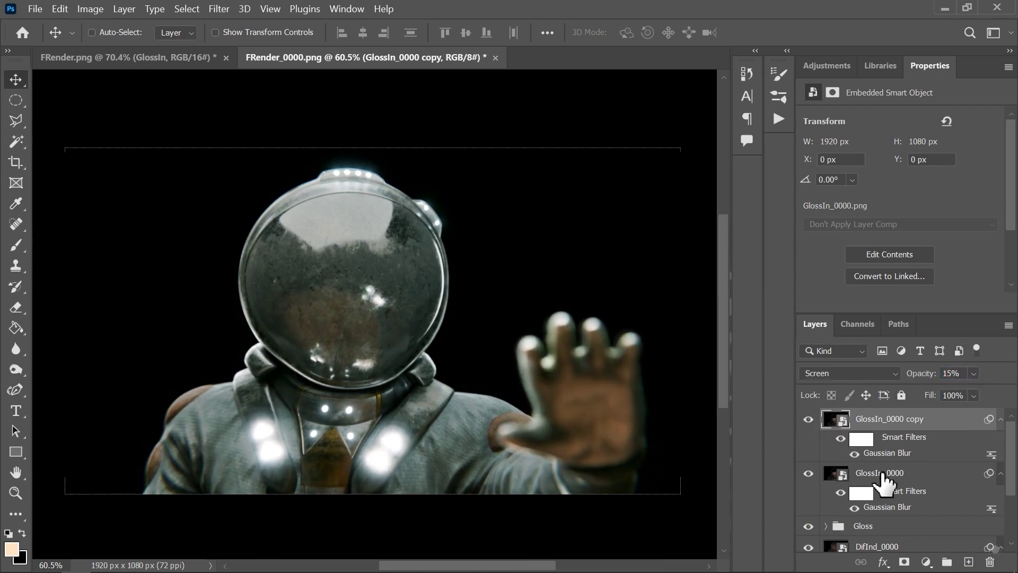
left_click(883, 477, "ctrl")
key("ctrl+g")
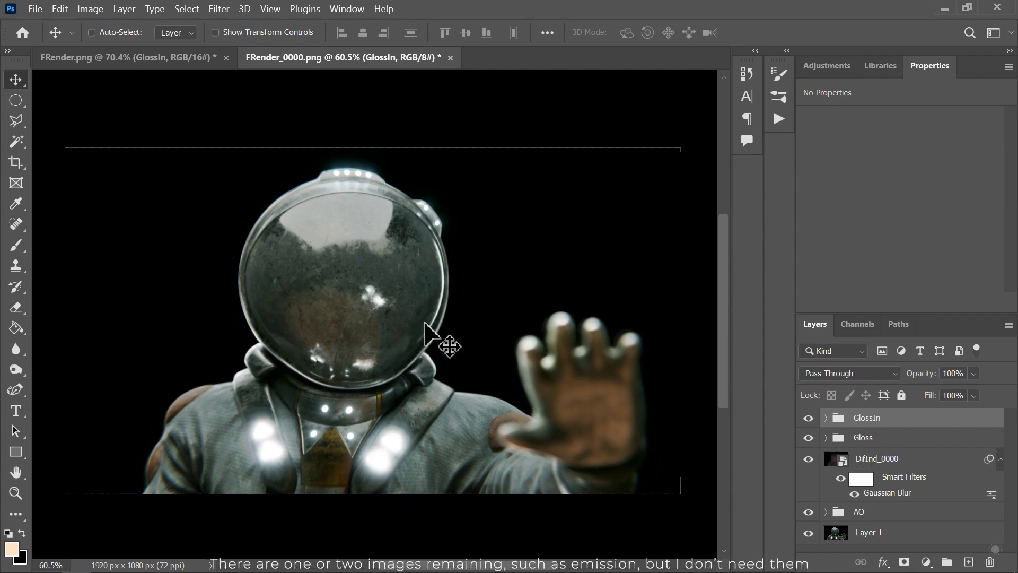
key("alt+Tab")
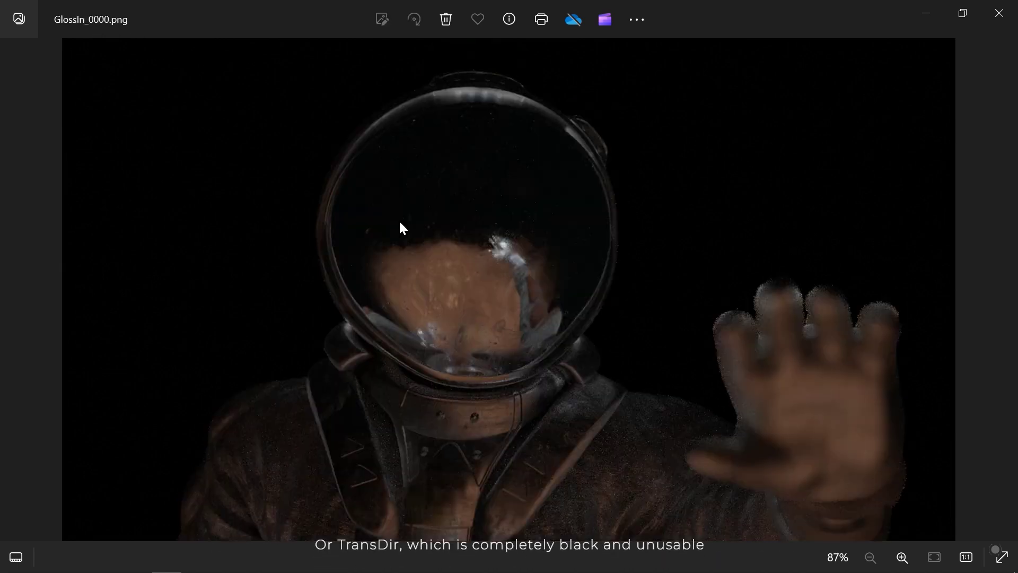
key("Left")
key("Left")
- Toggle Group 1's visibility off and on to compare the plain render with the pass composite
left_click(999, 13)
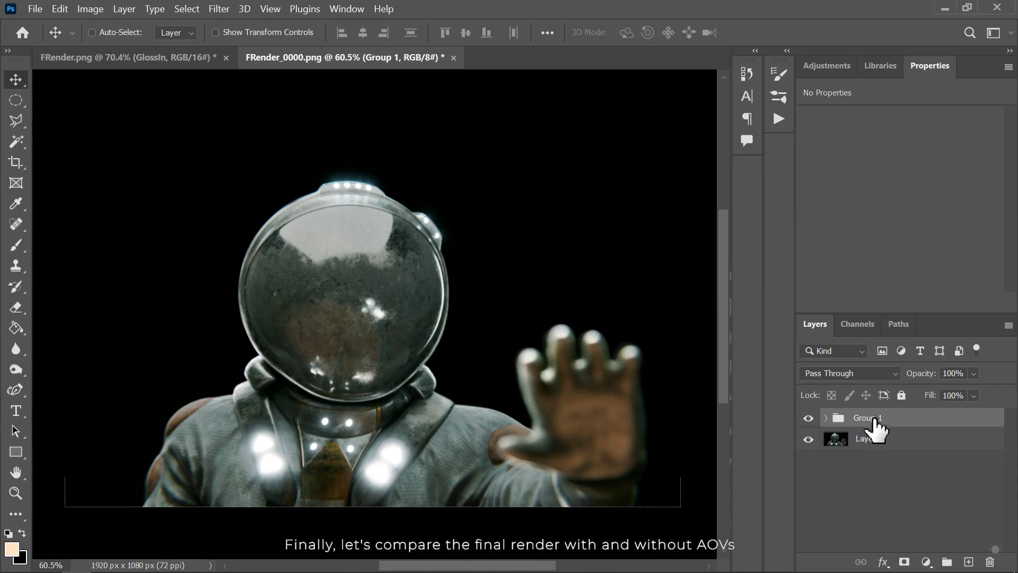
left_click(808, 418)
scroll(527, 387, "down", 3, "alt")
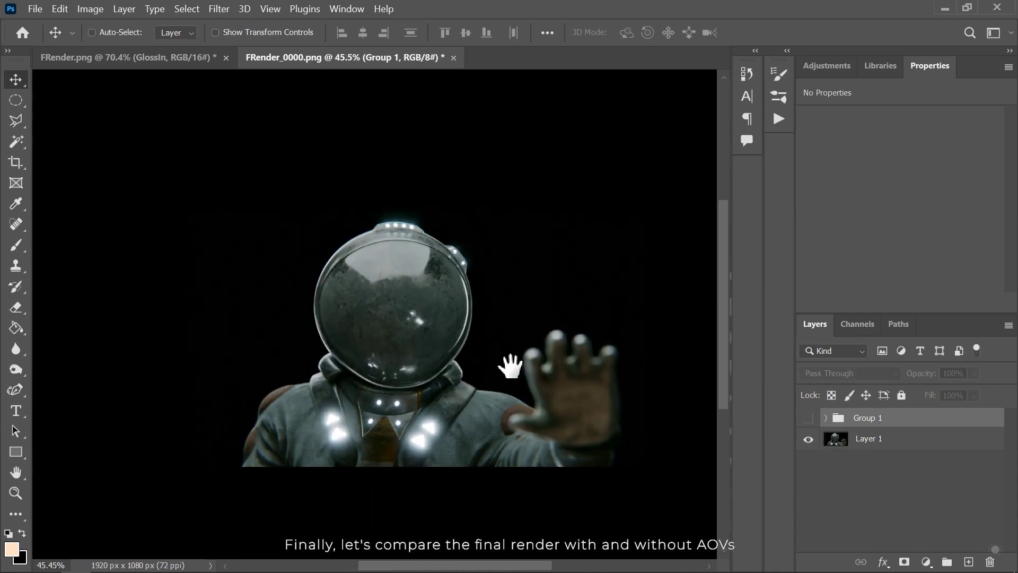
scroll(490, 366, "up", 2, "alt")
left_click(809, 418)
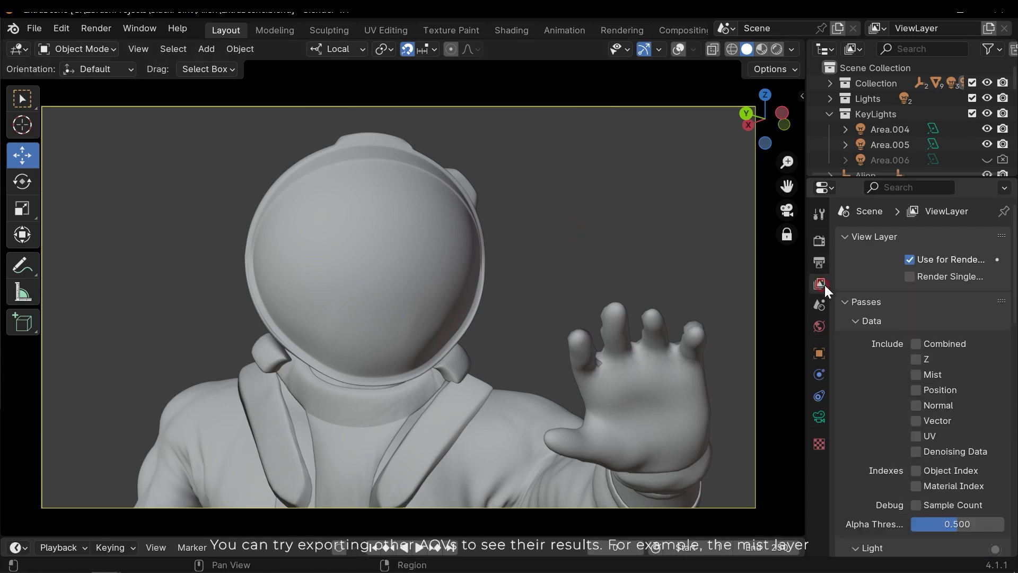
- Scroll through the View Layer Passes list to review the enabled Light and Other passes
scroll(947, 313, "down", 3)
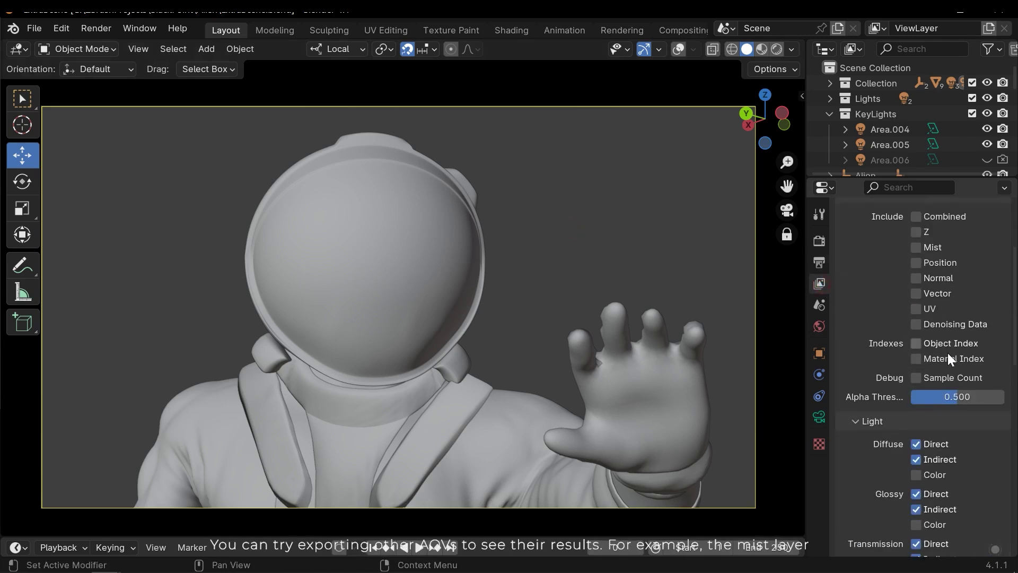
scroll(950, 298, "down", 12)
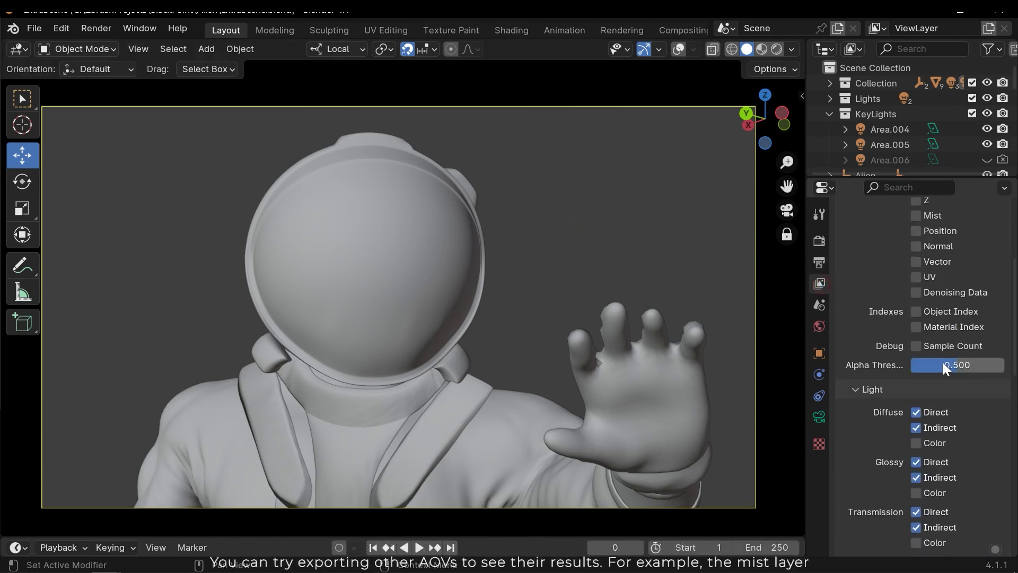
scroll(953, 387, "down", 8)
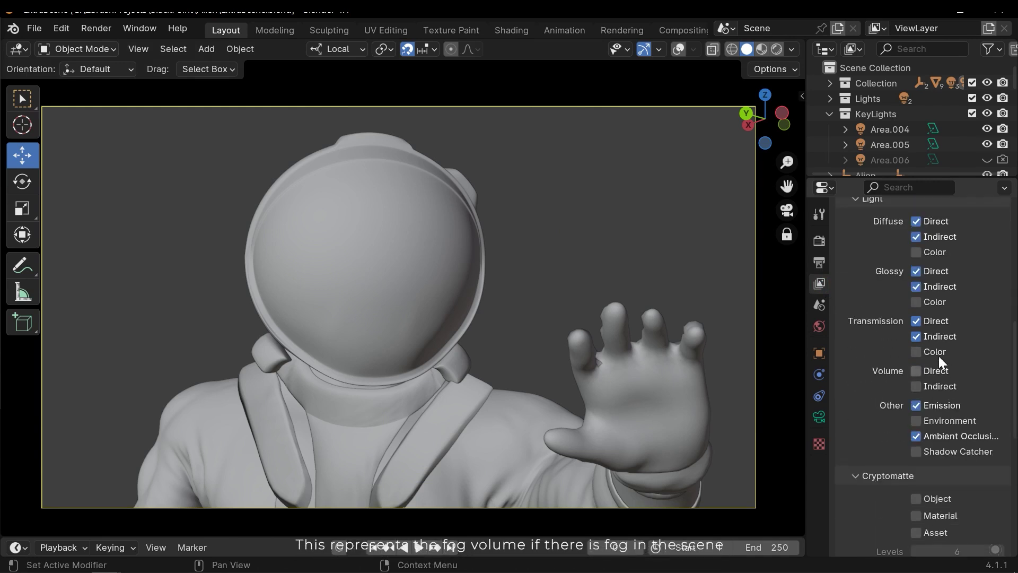
scroll(950, 394, "down", 2)
scroll(946, 383, "up", 20)
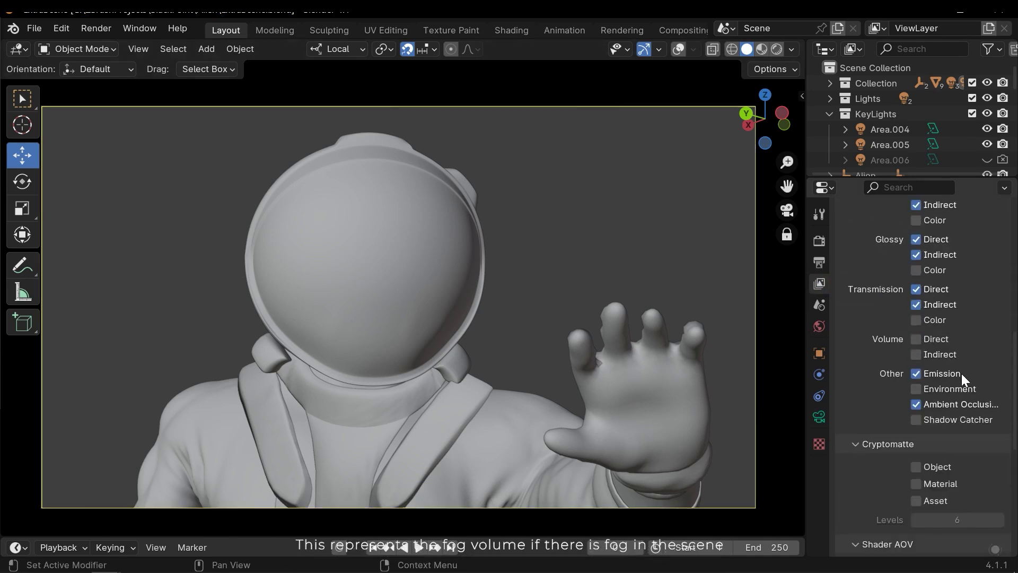